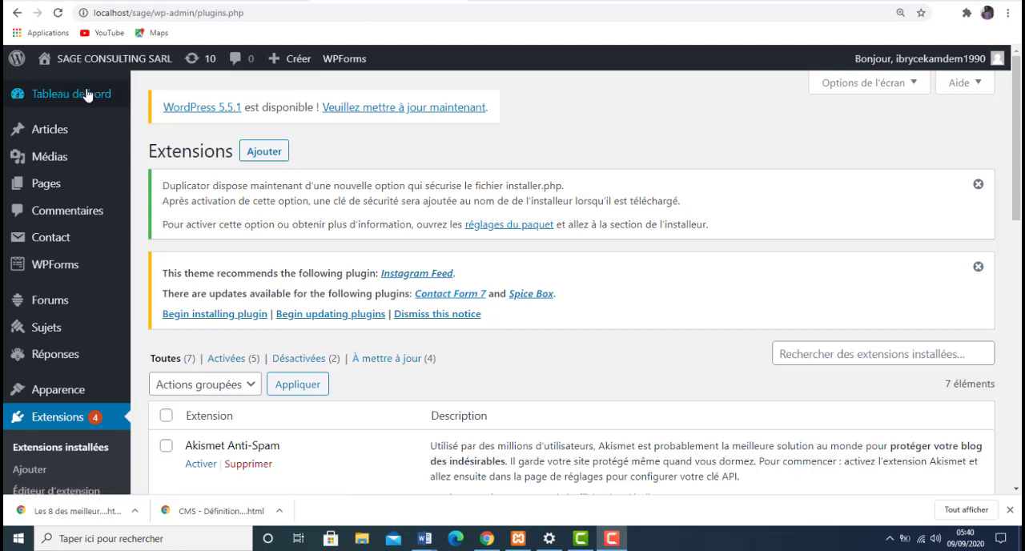
# - Open the WordPress dashboard home and look over its welcome area and widgets
pyautogui.moveTo(86, 94)
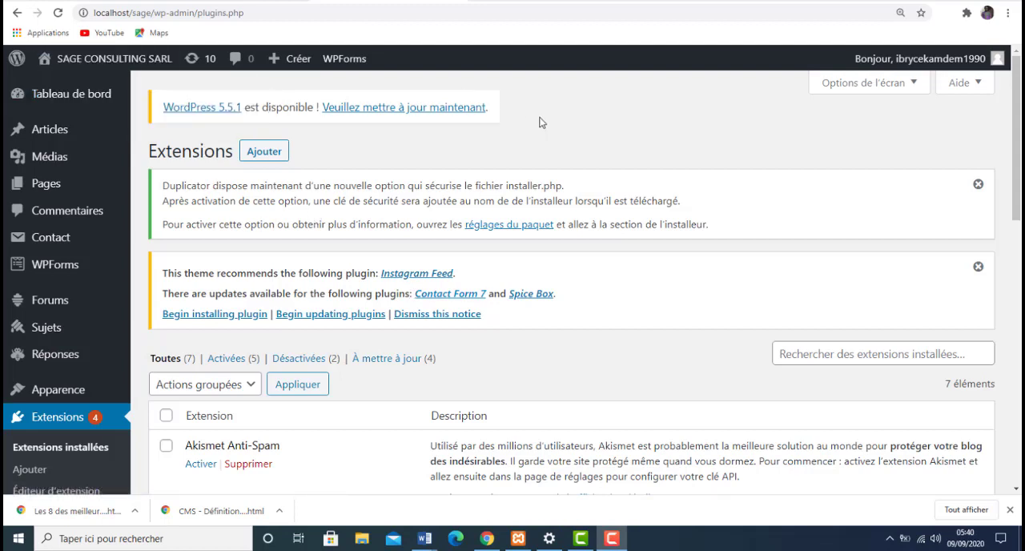
pyautogui.click(83, 99)
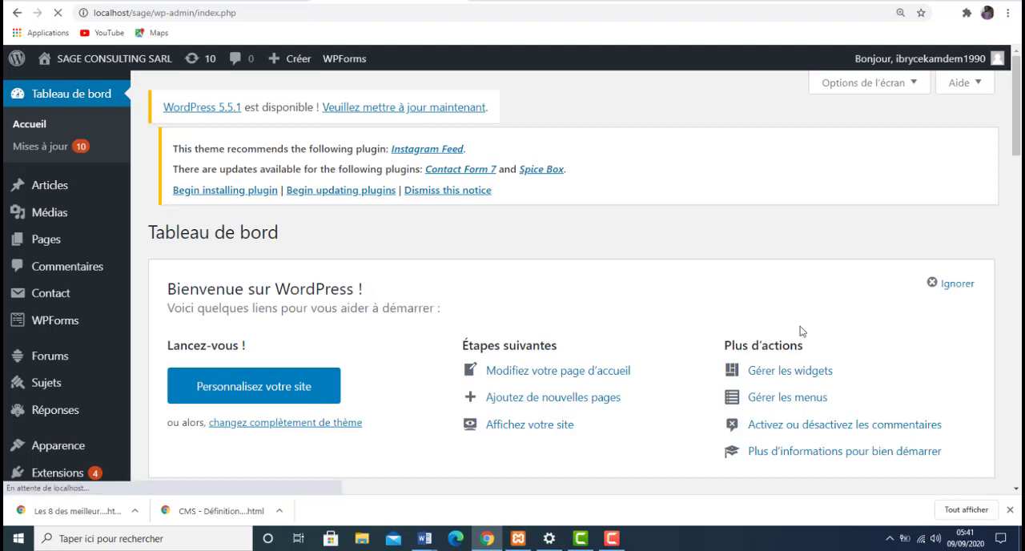
pyautogui.scroll(-5, 570, 280)
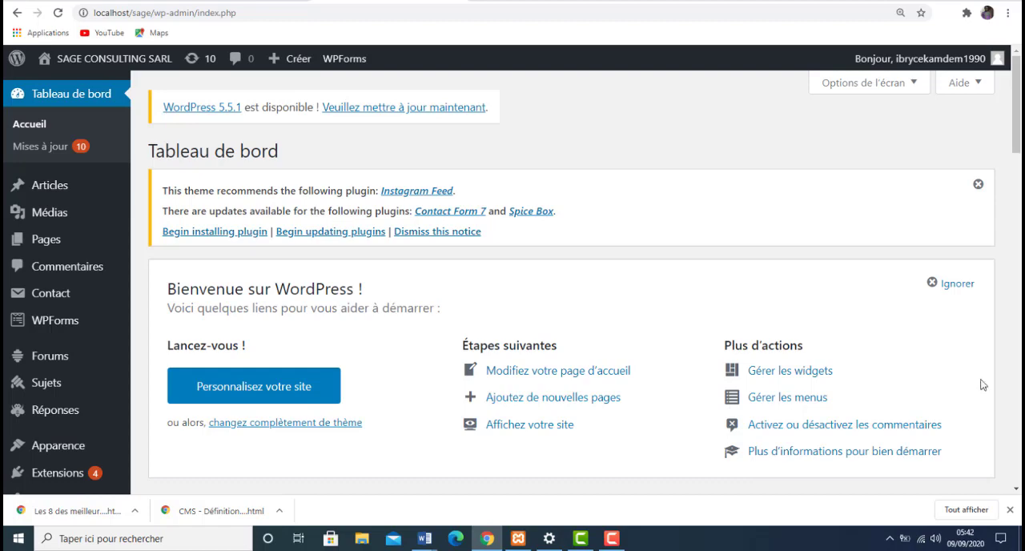
pyautogui.scroll(-8, 1021, 355)
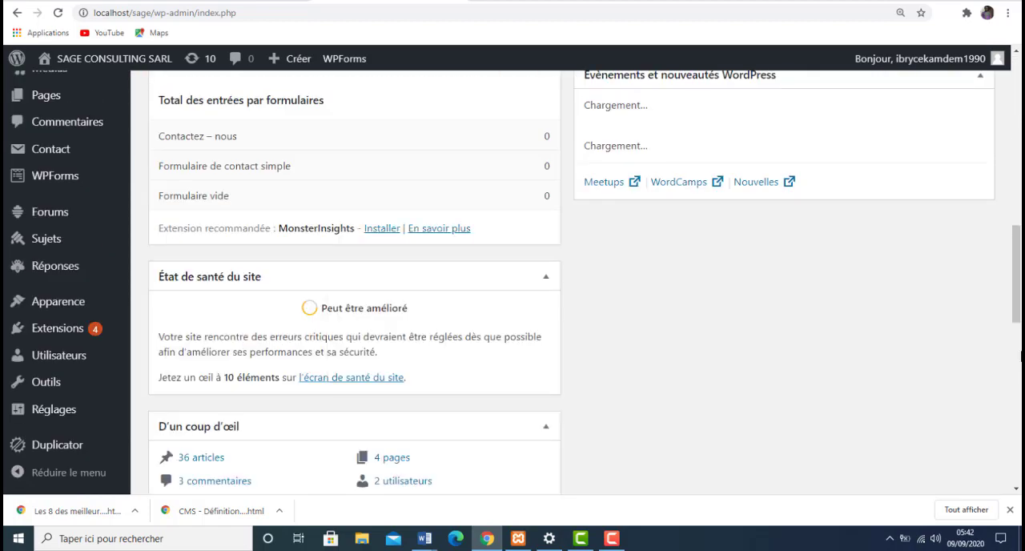
pyautogui.click(1018, 181)
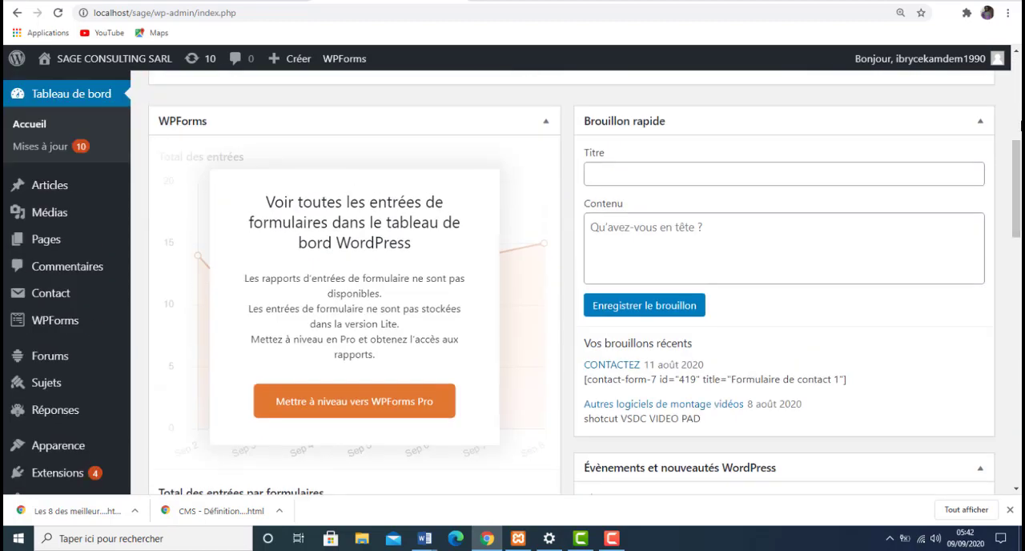
pyautogui.click(1017, 112)
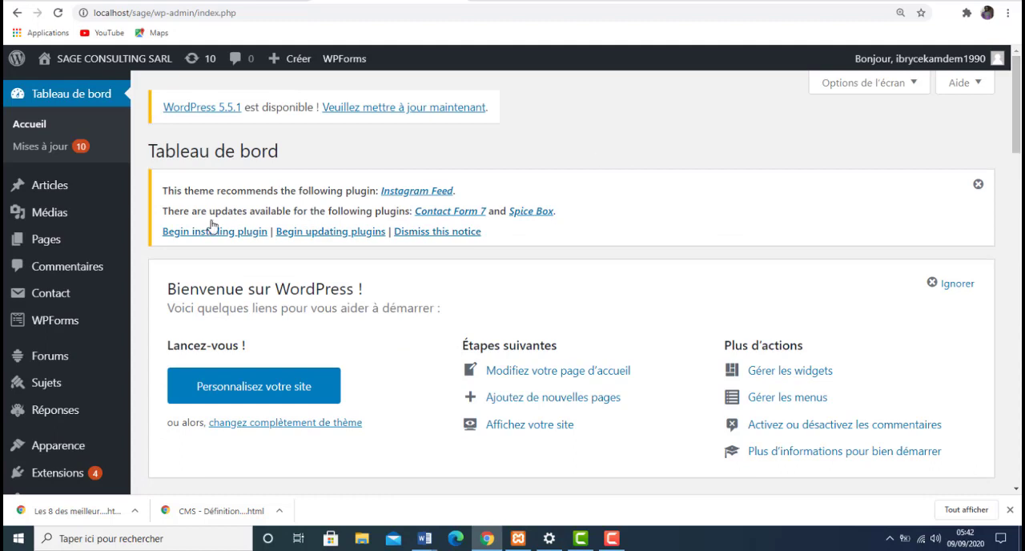
# - Open the categories management page for articles
pyautogui.moveTo(68, 192)
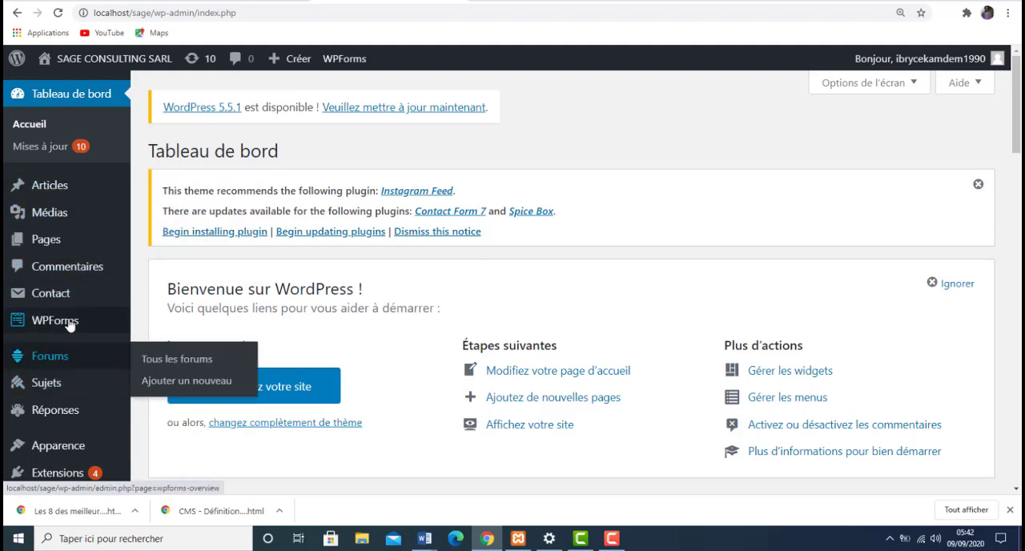
pyautogui.moveTo(64, 324)
pyautogui.moveTo(65, 380)
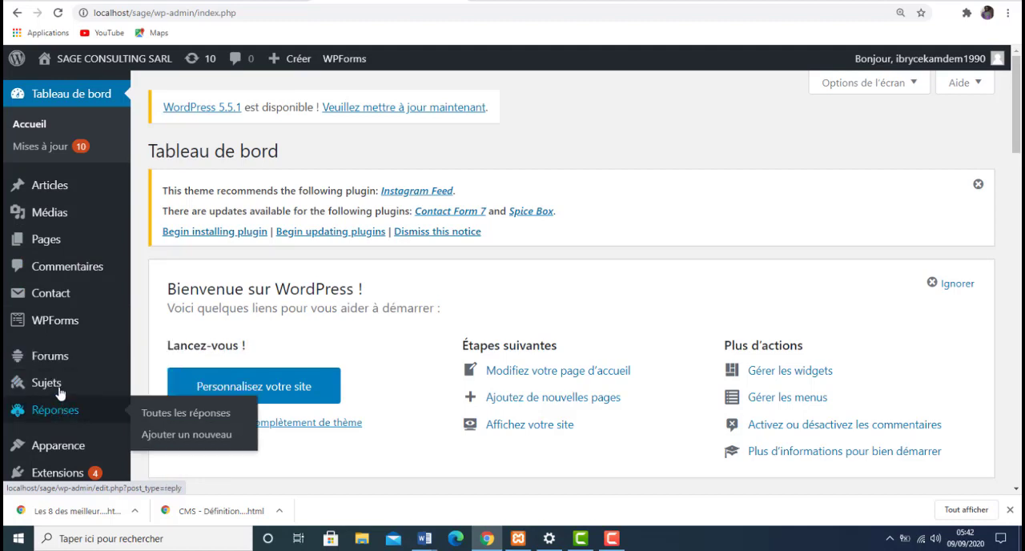
pyautogui.moveTo(61, 362)
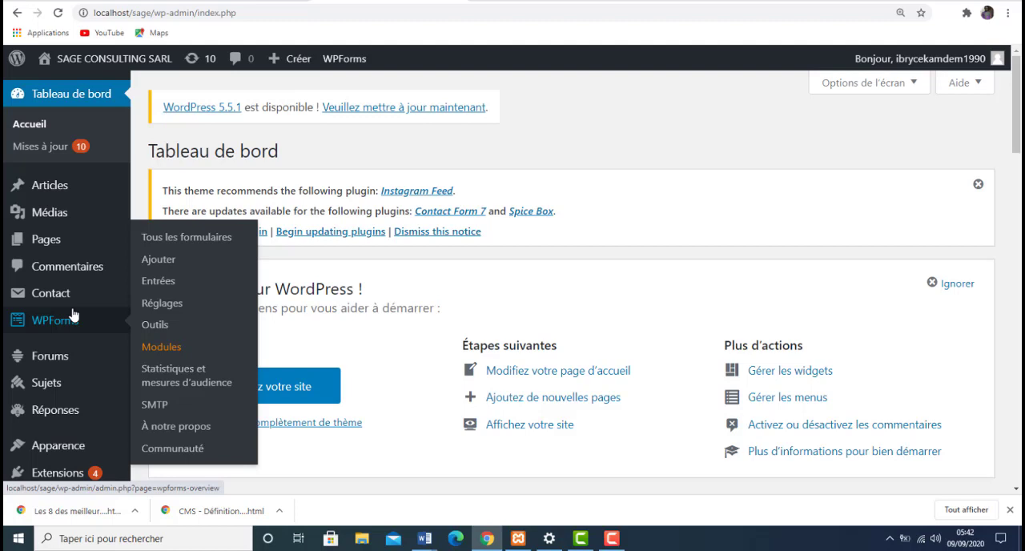
pyautogui.moveTo(78, 233)
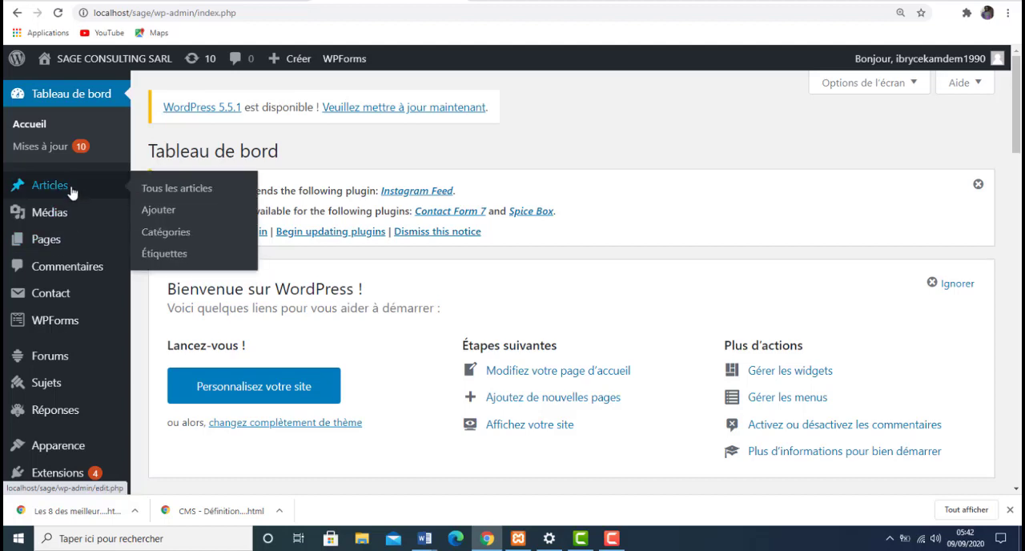
pyautogui.click(167, 232)
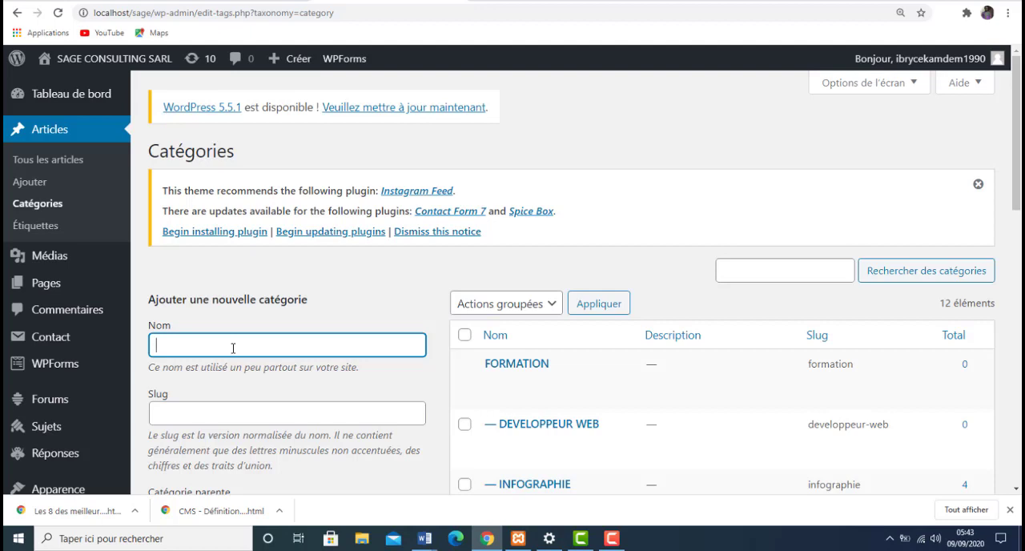
pyautogui.write('LANGAGES DE PRO')
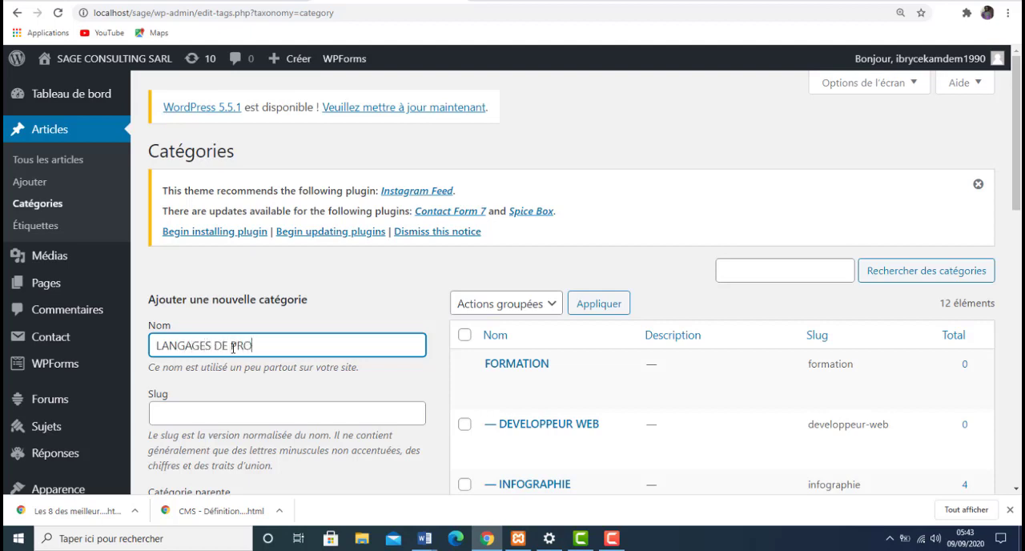
# - Enter LANGAGES DE PROGRAMMATION WEB as the name of the new category
pyautogui.write('GRAMMATION WEB')
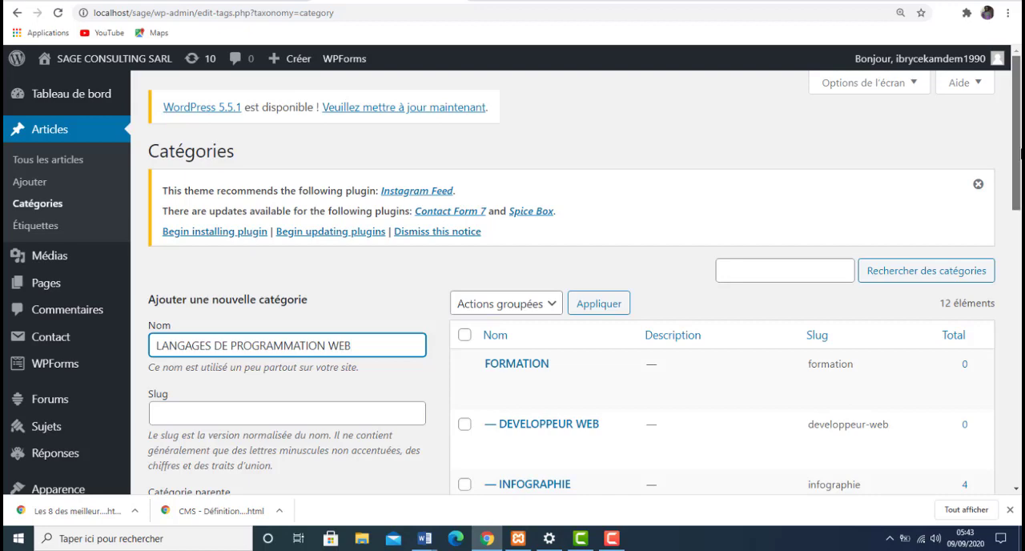
# - Keep the parent category as Aucun and add the new category
pyautogui.scroll(-3, 570, 280)
pyautogui.moveTo(1021, 227); pyautogui.dragTo(995, 214)
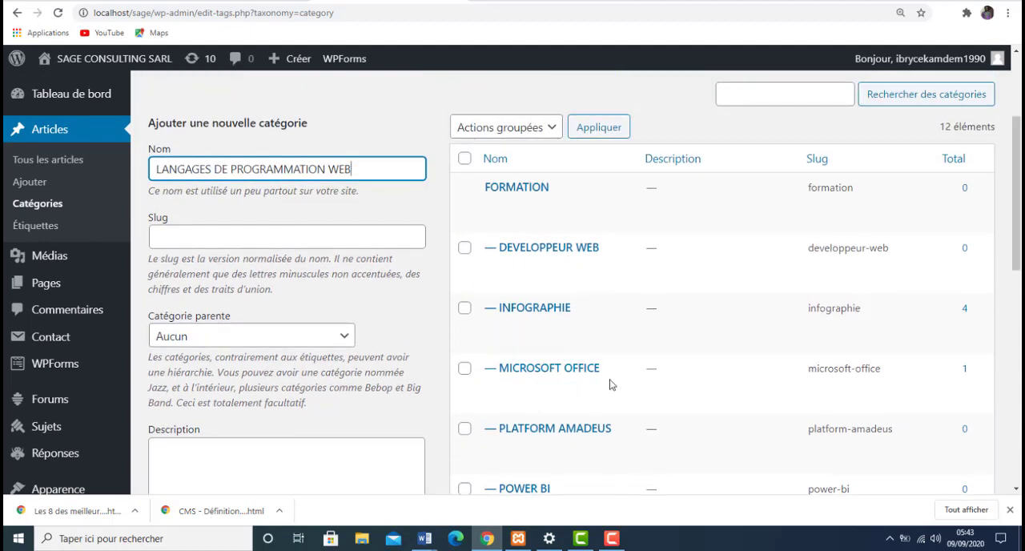
pyautogui.click(348, 338)
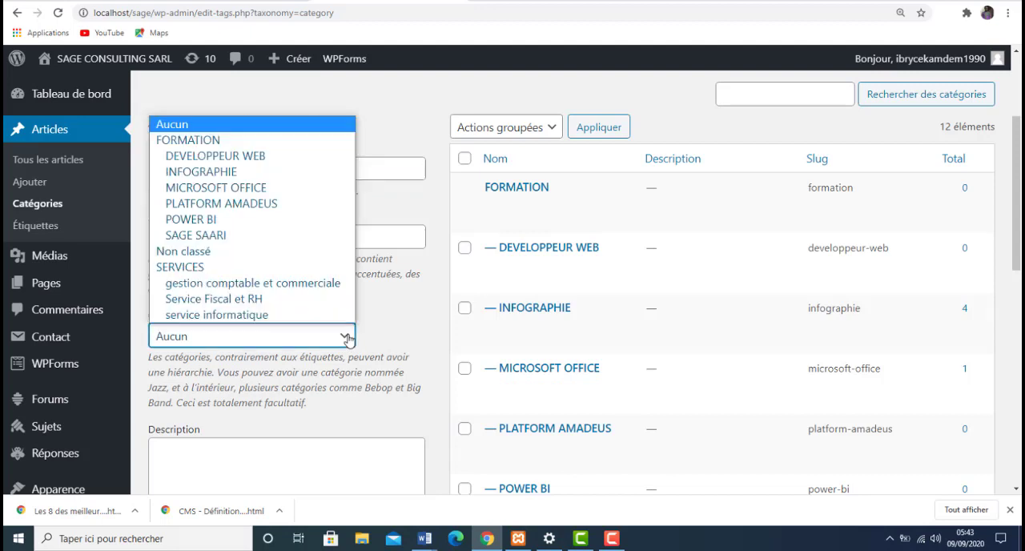
pyautogui.click(394, 333)
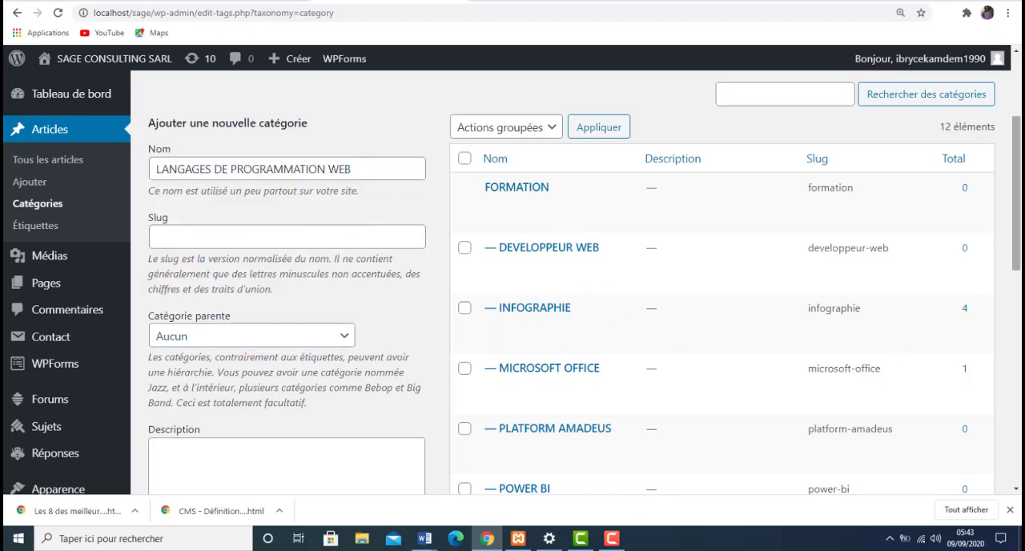
pyautogui.scroll(-3, 1017, 241)
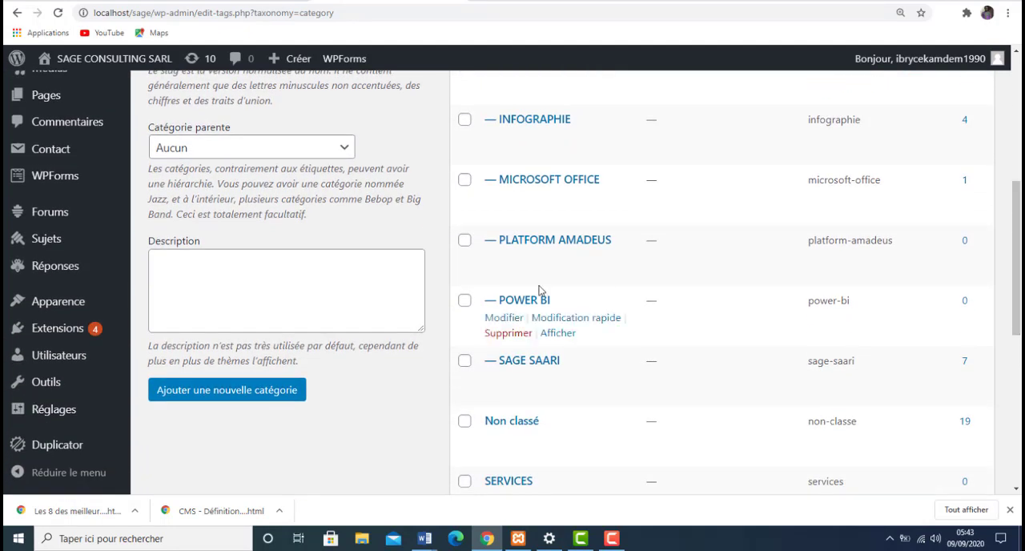
pyautogui.click(259, 391)
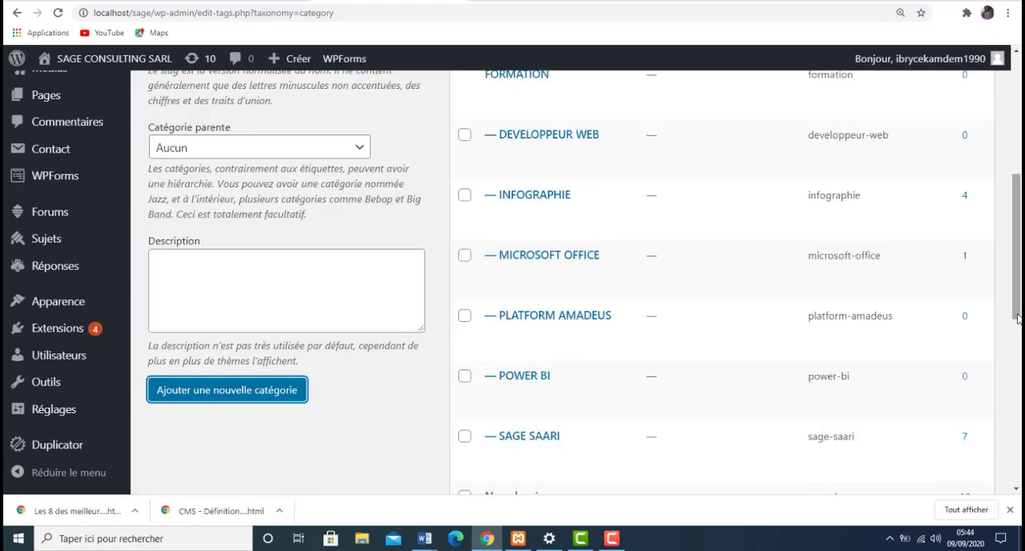
# - Check the category list for the newly added category
pyautogui.moveTo(1018, 284); pyautogui.dragTo(1018, 193)
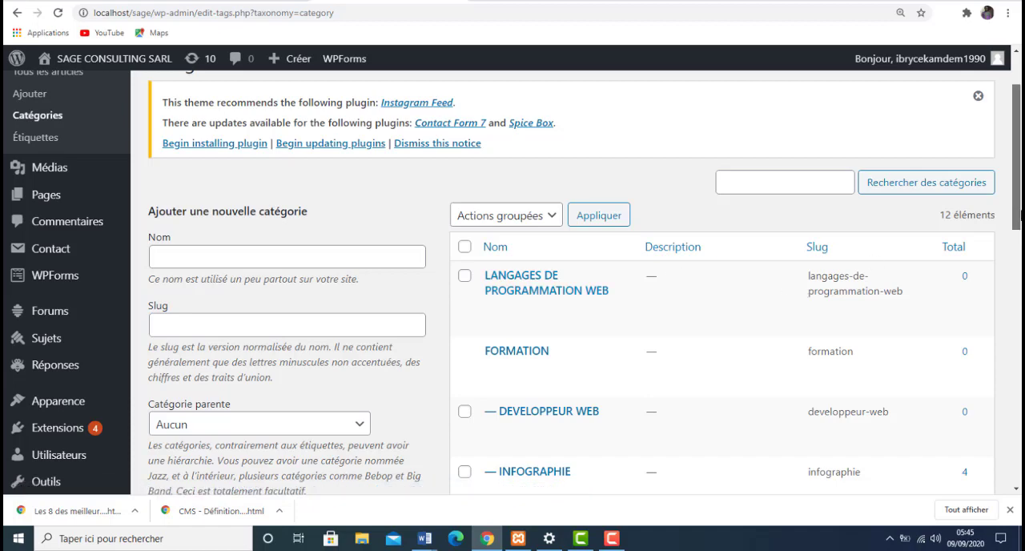
pyautogui.scroll(-6, 1019, 370)
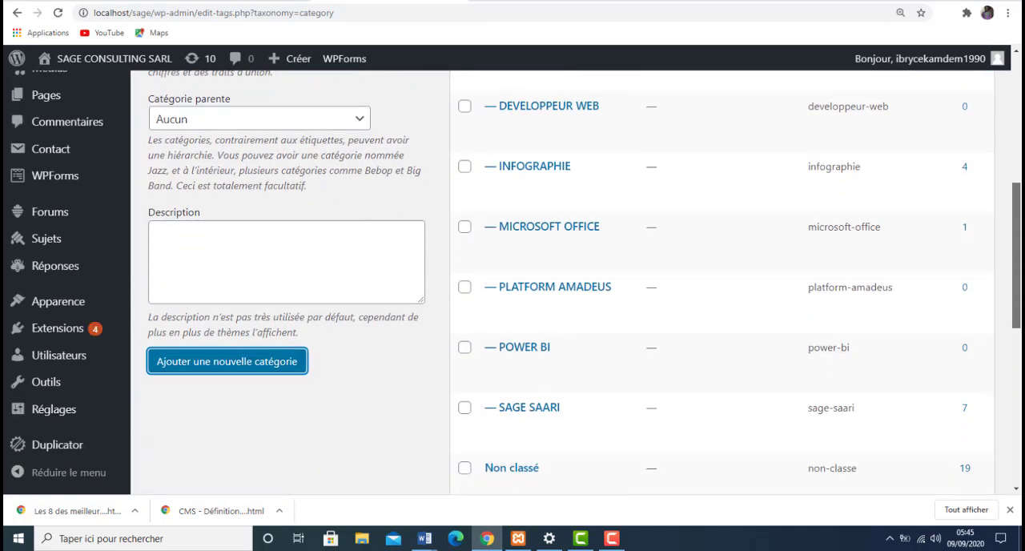
pyautogui.scroll(6, 1019, 370)
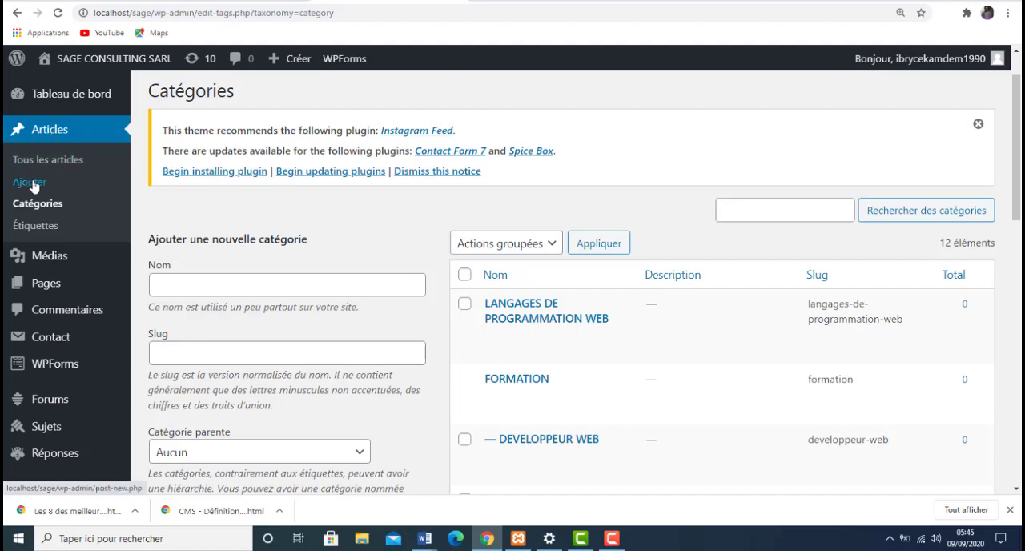
# - Open the list of all articles and look through the existing entries and their categories
pyautogui.click(54, 130)
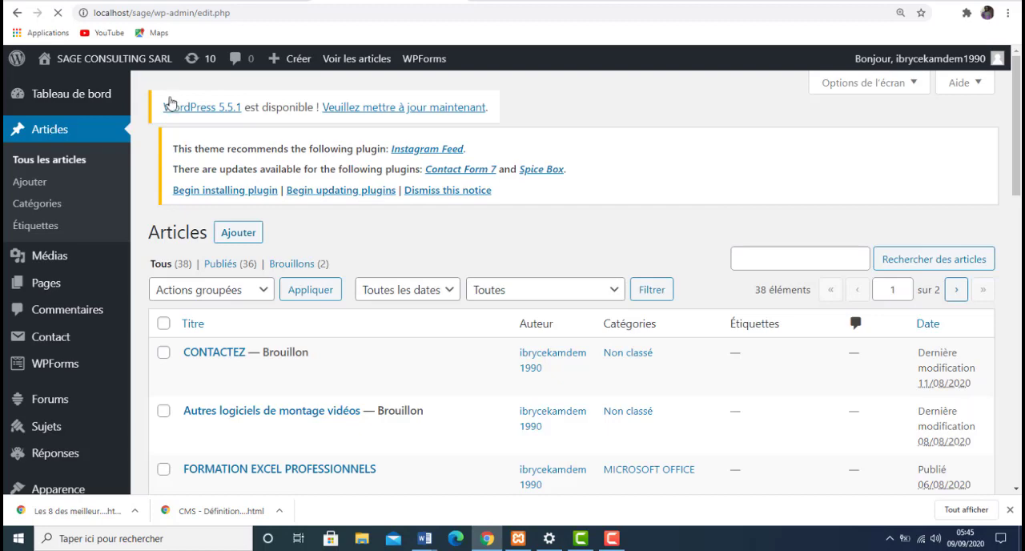
pyautogui.moveTo(1020, 184); pyautogui.dragTo(1018, 474)
pyautogui.scroll(4, 1001, 401)
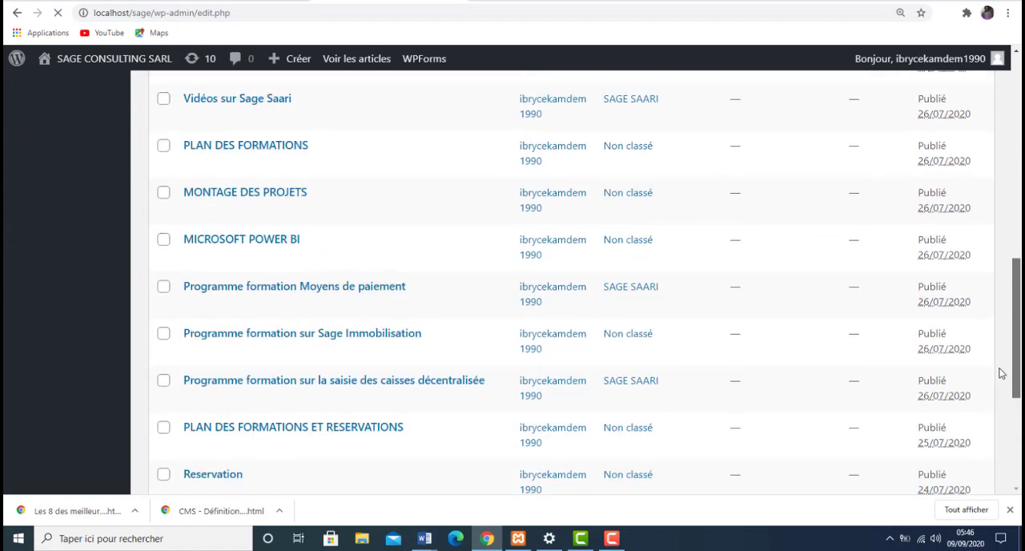
pyautogui.scroll(-2, 1020, 334)
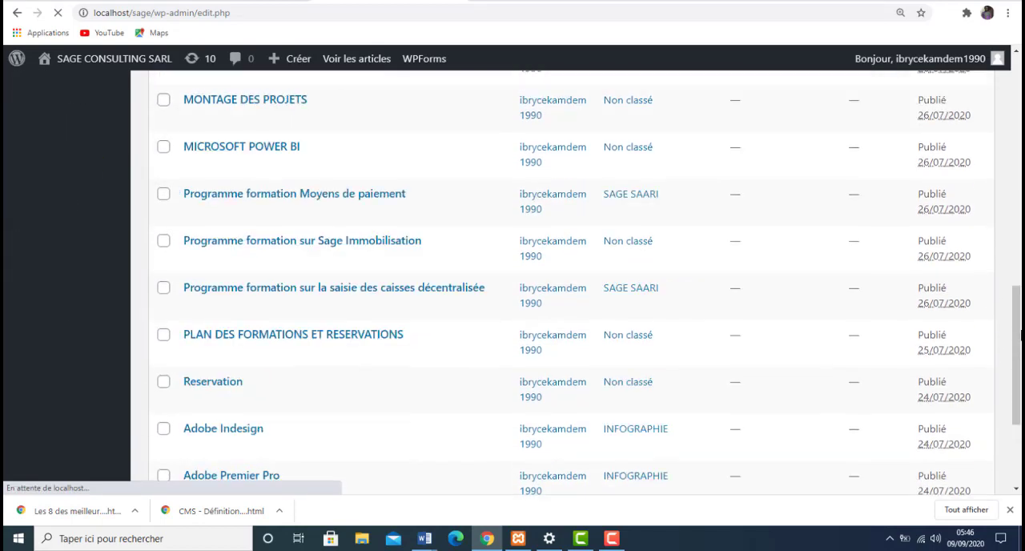
pyautogui.scroll(8, 1020, 334)
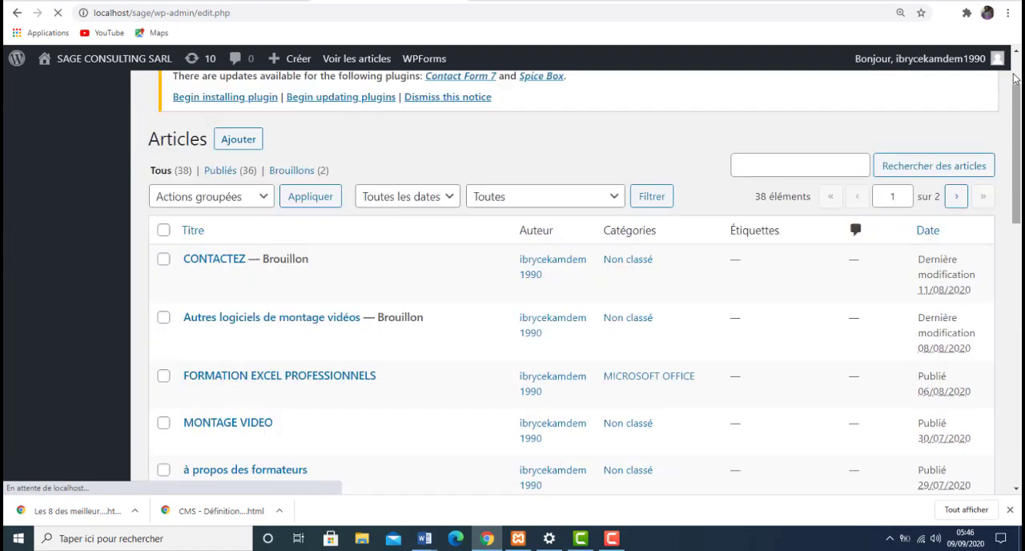
# - Create a new article and start editing its title
pyautogui.click(240, 142)
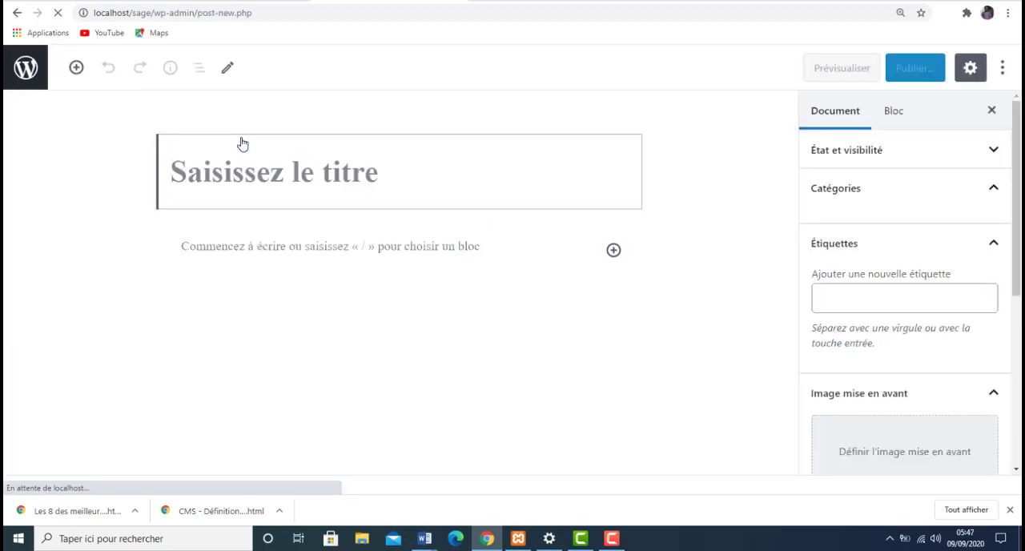
pyautogui.moveTo(1020, 210)
pyautogui.mouseDown()
pyautogui.moveTo(1019, 268)
pyautogui.moveTo(1019, 193)
pyautogui.moveTo(1019, 376)
pyautogui.moveTo(1017, 226)
pyautogui.mouseUp()
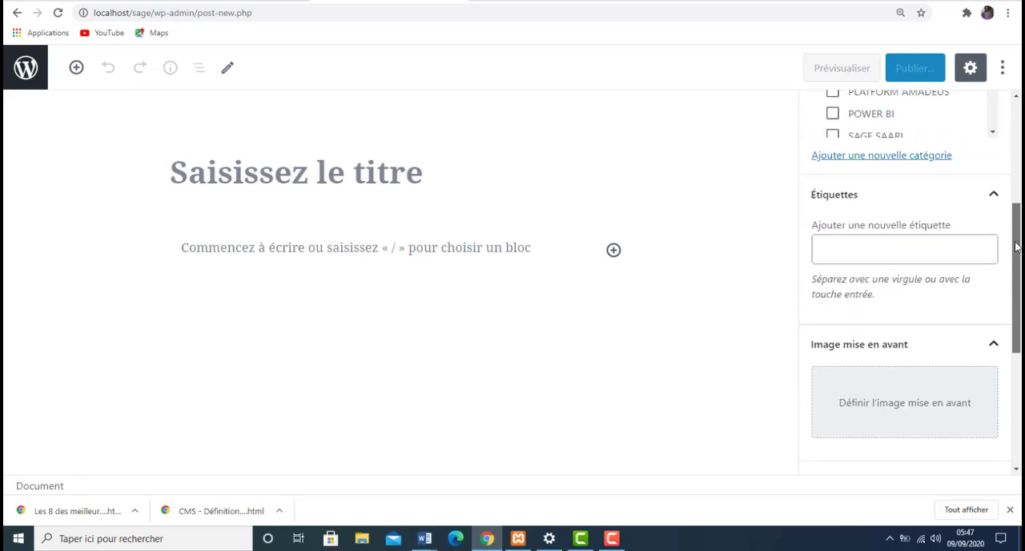
pyautogui.click(332, 177)
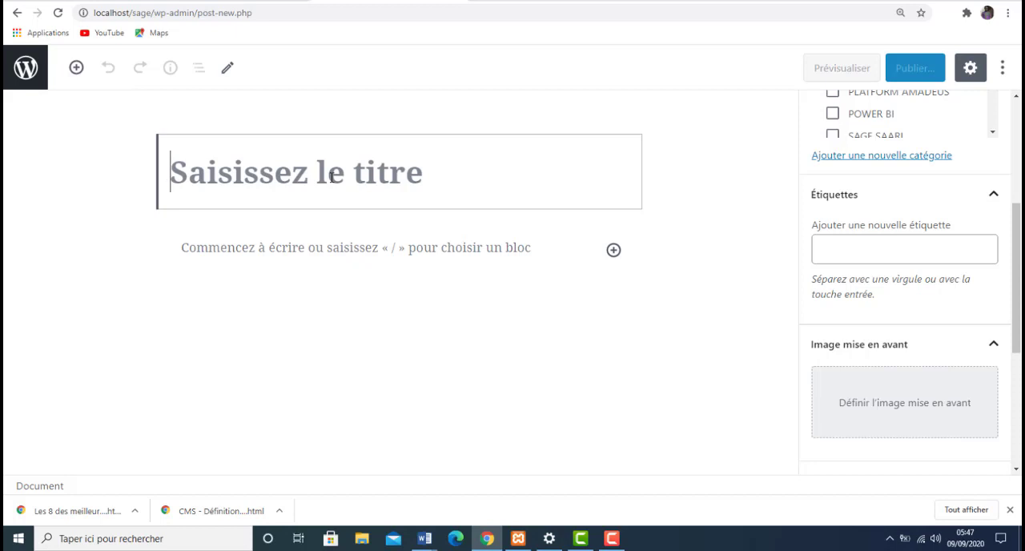
pyautogui.write('p')
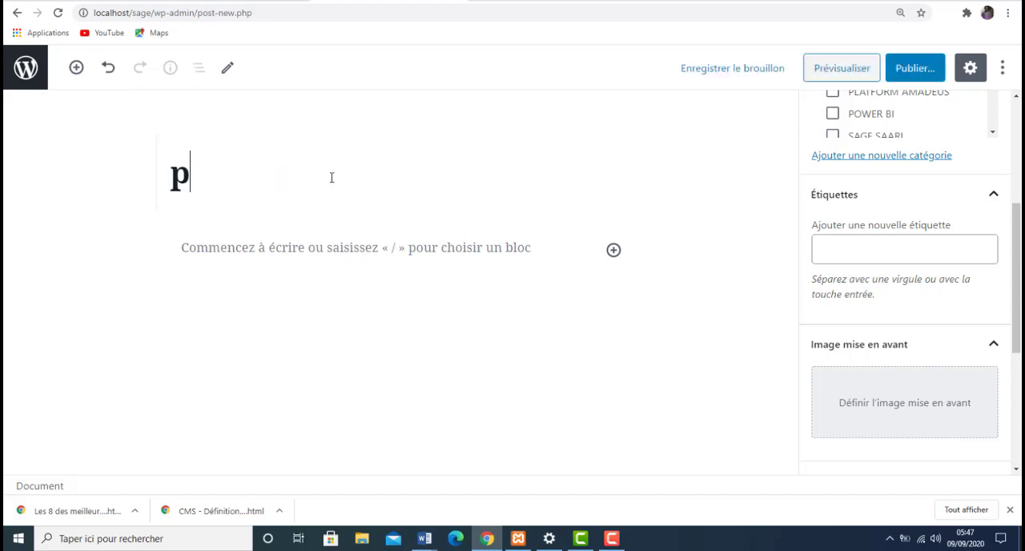
pyautogui.write('ARTIE')
pyautogui.press('BackSpace')
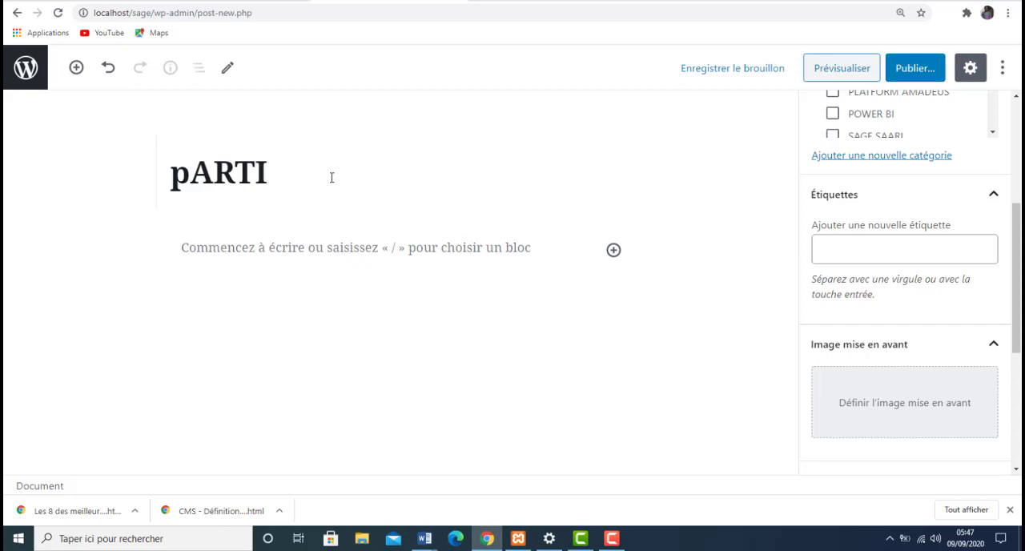
pyautogui.press('BackSpace')
pyautogui.press('BackSpace')
pyautogui.press('BackSpace')
pyautogui.press('BackSpace')
pyautogui.press('BackSpace')
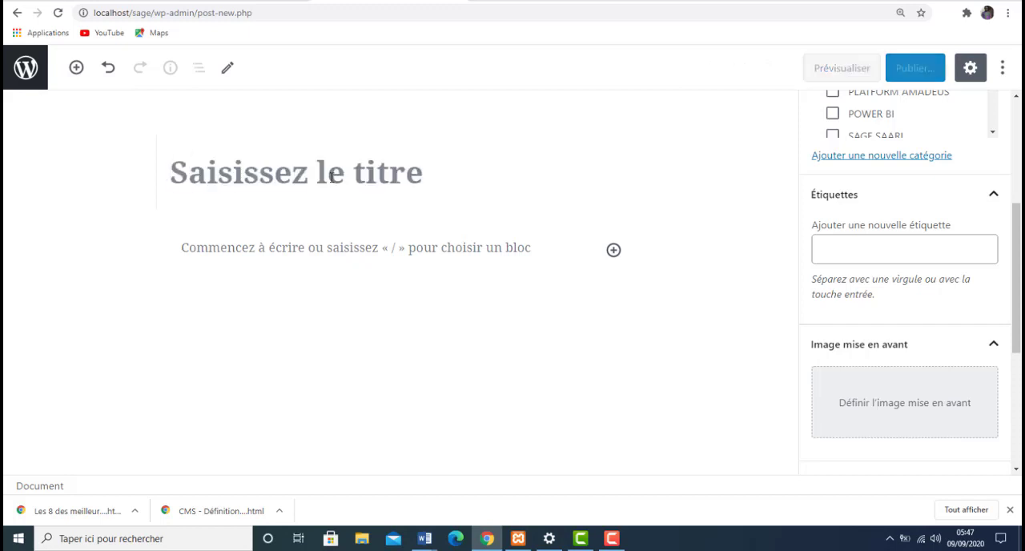
# - Enter "Partie1: HTML" as the title of the new article
pyautogui.write('P')
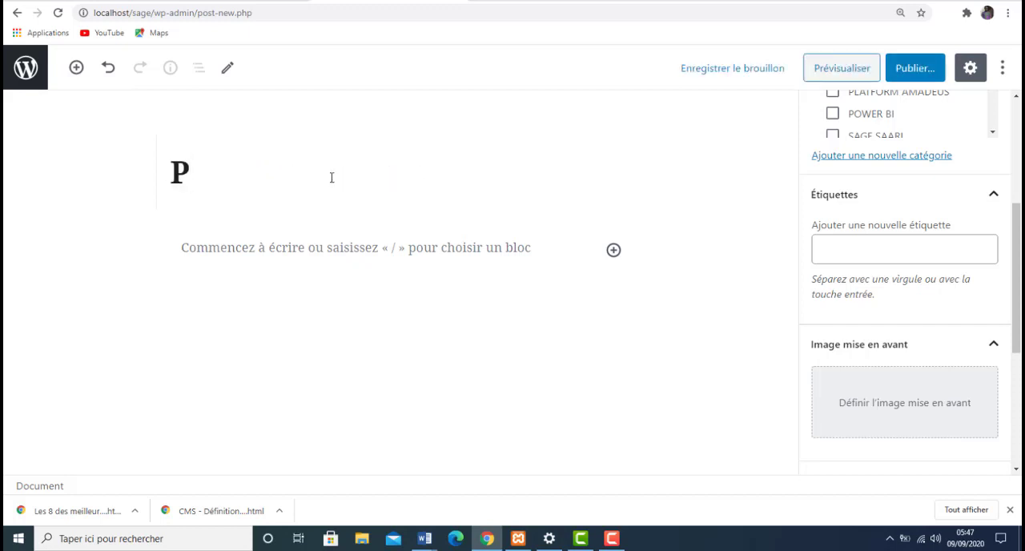
pyautogui.write('artie')
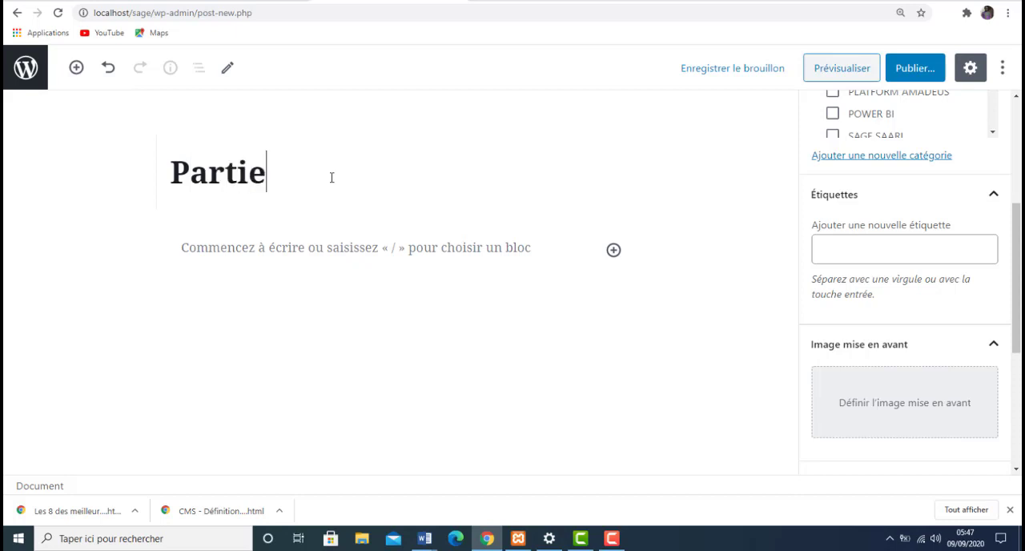
pyautogui.write('1;')
pyautogui.press('BackSpace')
pyautogui.write(':')
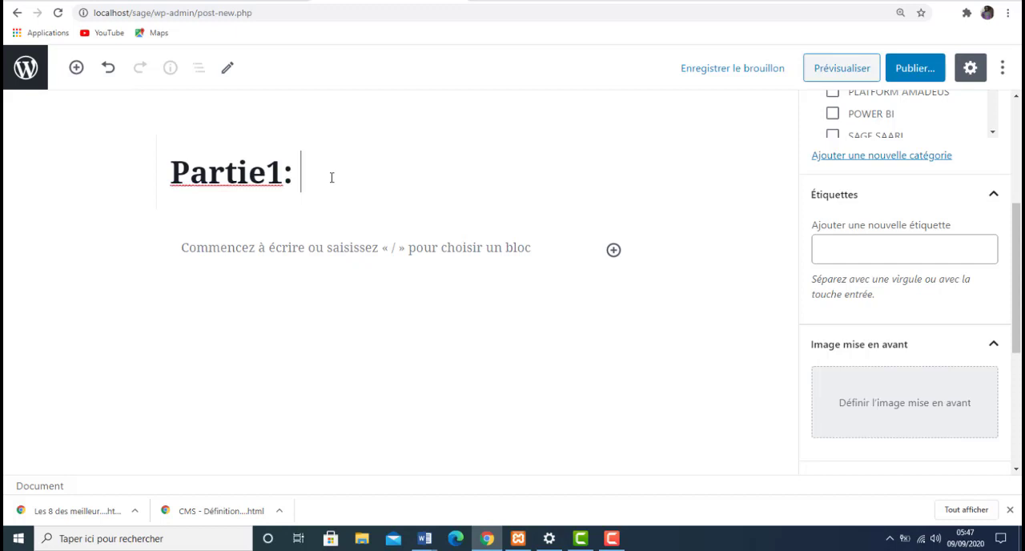
pyautogui.write(' HTL')
pyautogui.press('BackSpace')
pyautogui.write('ML')
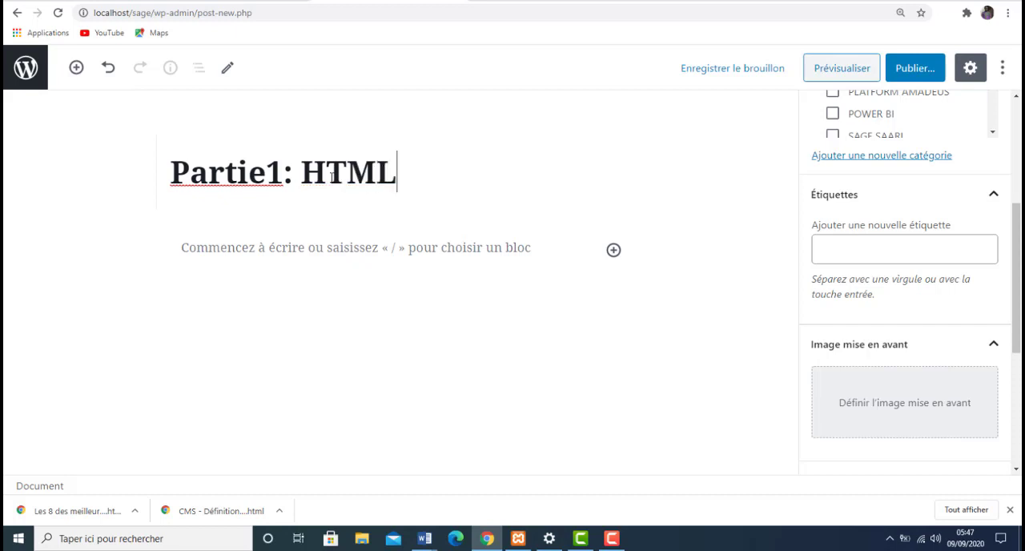
# - Insert a heading block into the article body directly below the article title
pyautogui.click(308, 259)
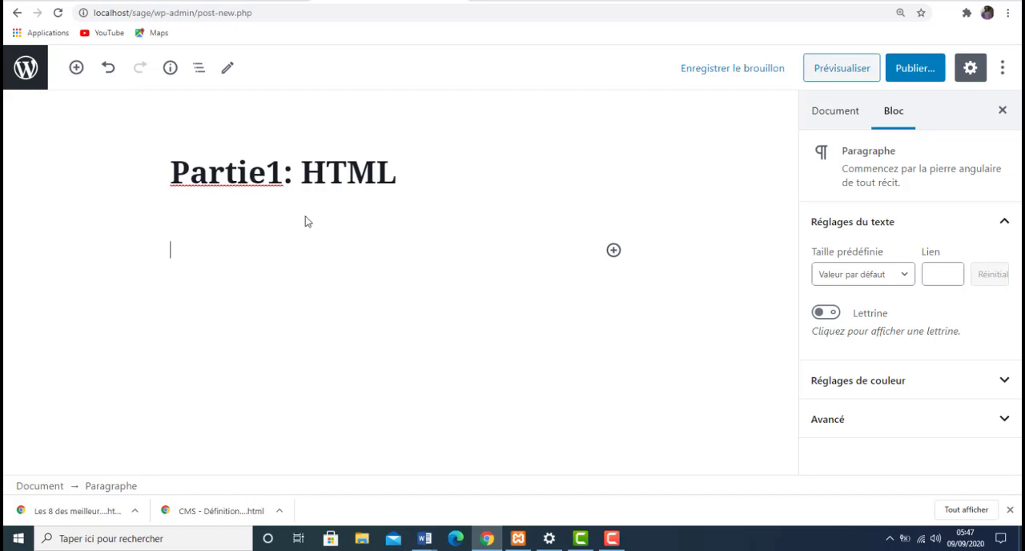
pyautogui.click(424, 178)
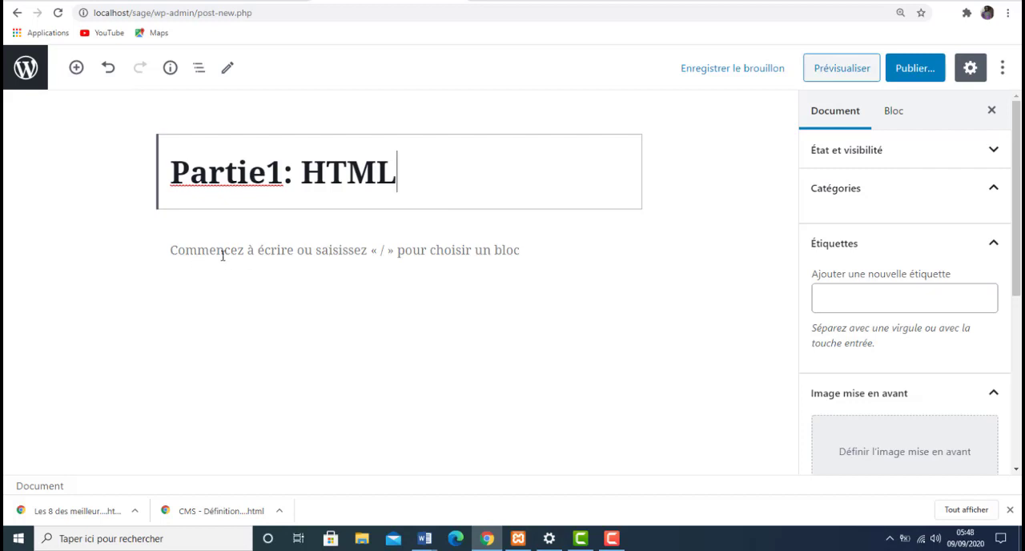
pyautogui.click(487, 252)
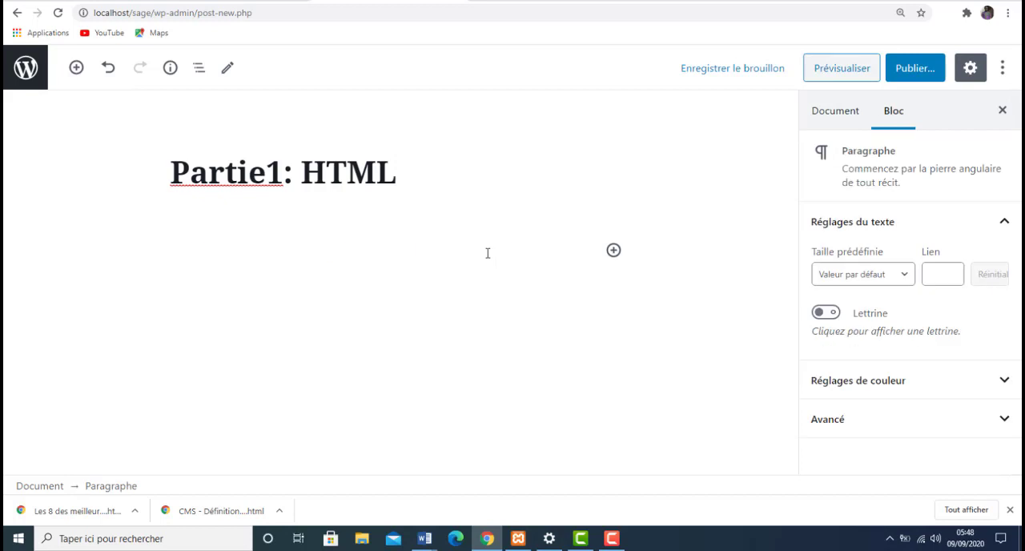
pyautogui.click(613, 250)
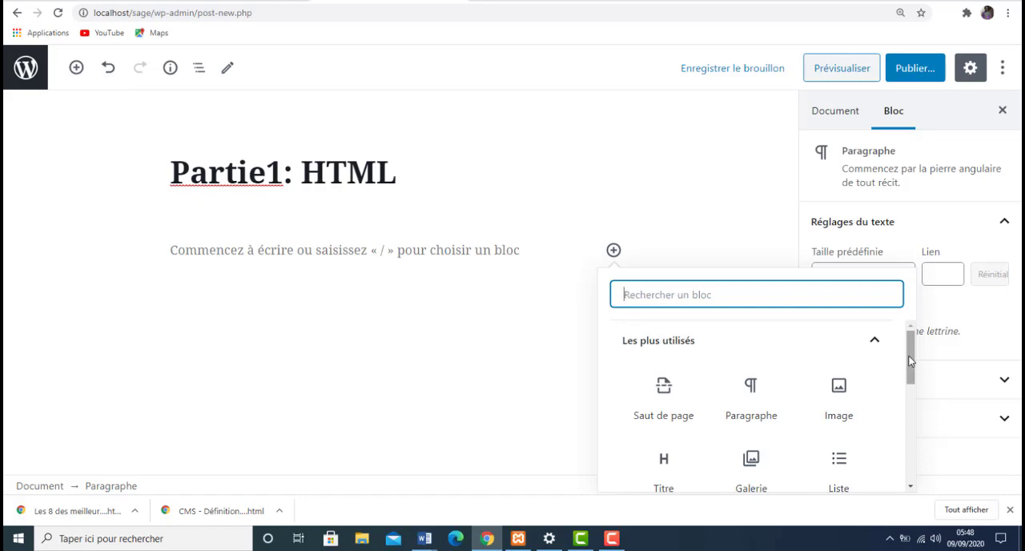
pyautogui.click(661, 471)
pyautogui.press('Return')
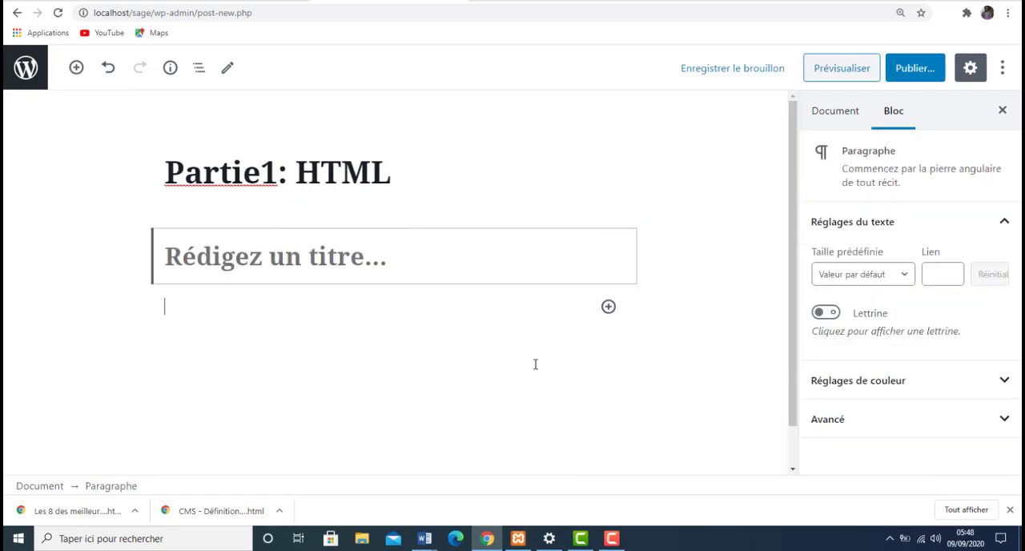
# - Enter "Definition" as the text of the new heading and start a new block beneath it
pyautogui.click(336, 253)
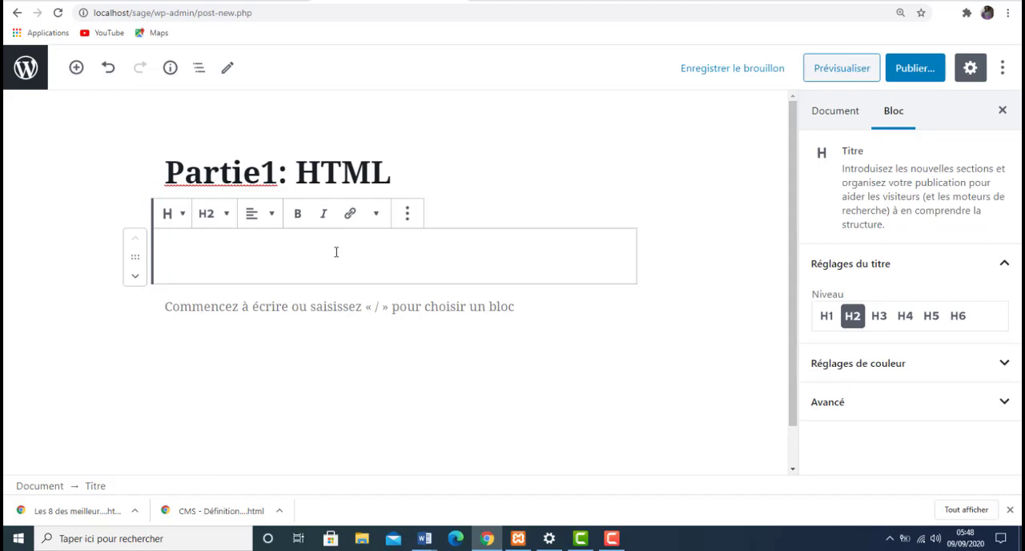
pyautogui.write('De')
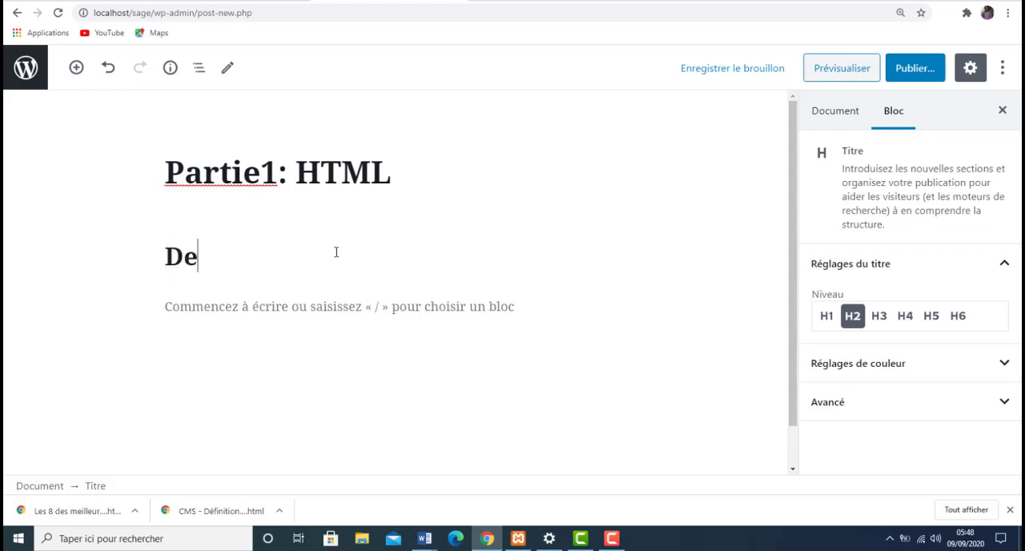
pyautogui.write('finition')
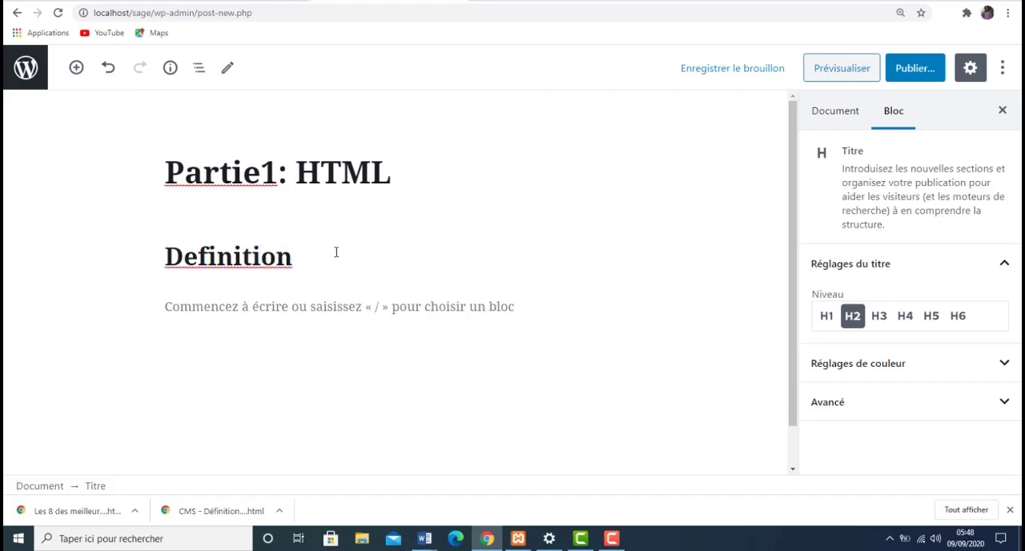
pyautogui.press('Return')
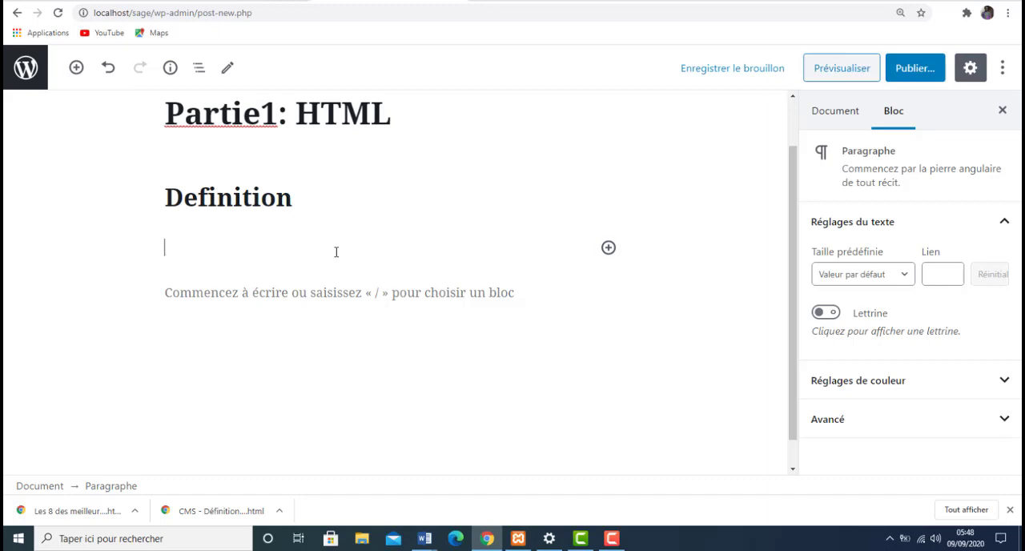
# - Insert a paragraph block below the "Definition" heading
pyautogui.click(608, 248)
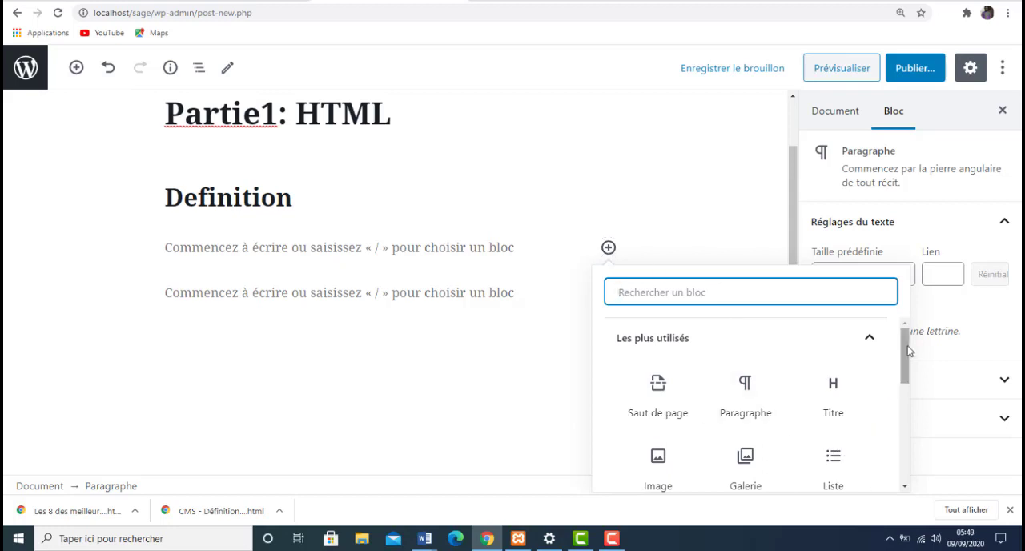
pyautogui.moveTo(907, 349)
pyautogui.mouseDown()
pyautogui.moveTo(919, 412)
pyautogui.moveTo(904, 347)
pyautogui.mouseUp()
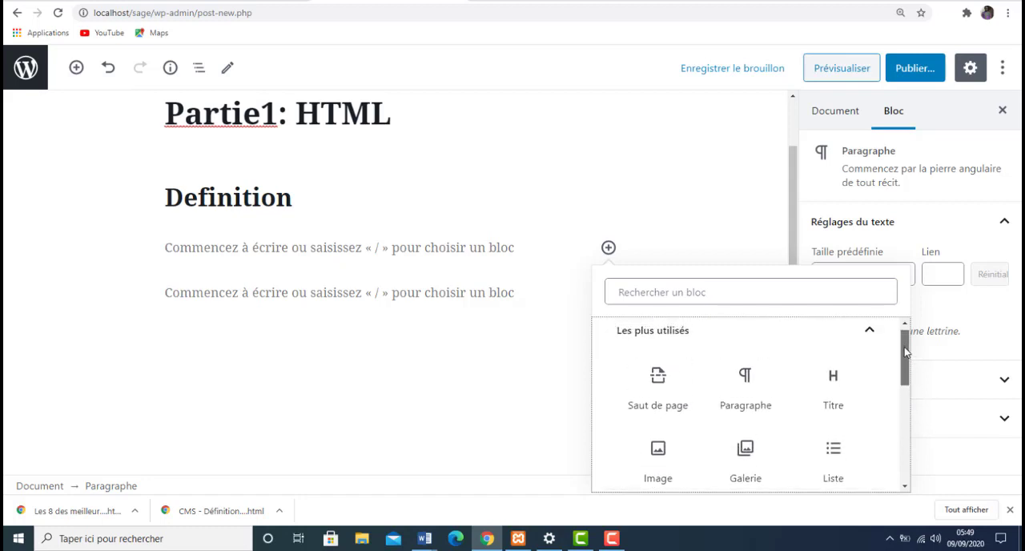
pyautogui.click(750, 389)
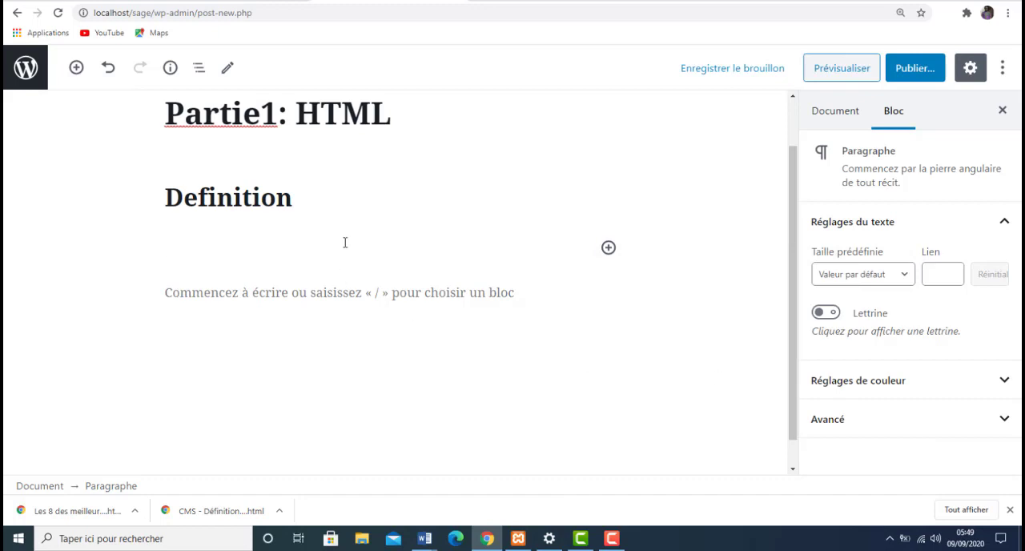
# - Write "Le HTML est un langage de programmation qui permet la gestion du contenu des sites web." in the paragraph and start a new block
pyautogui.write('Le HTL')
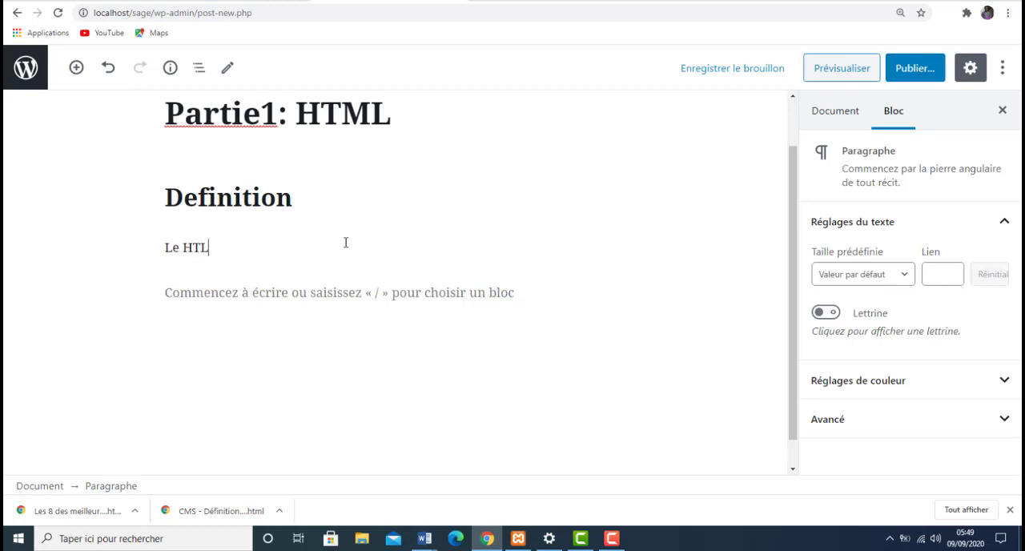
pyautogui.press('BackSpace')
pyautogui.write('ML est un langa')
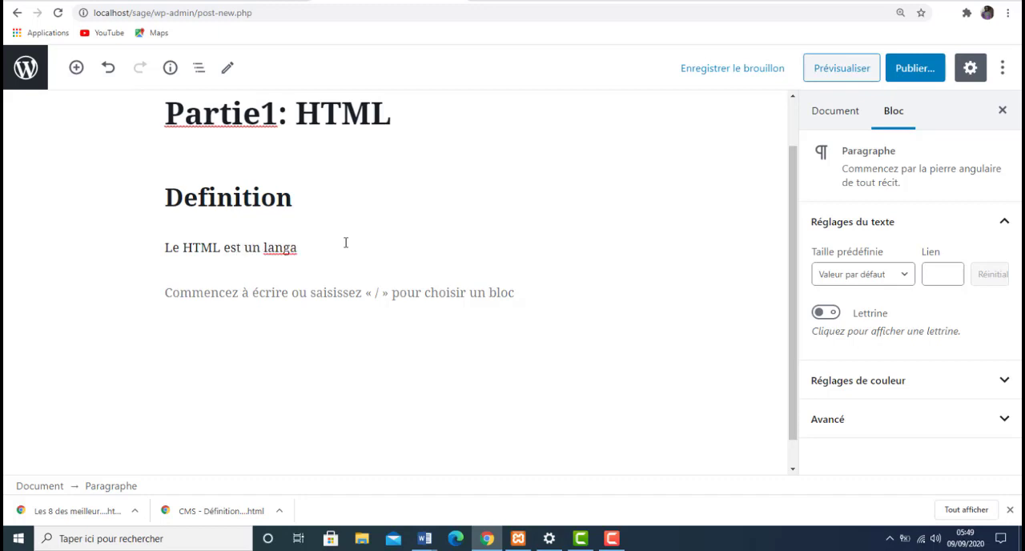
pyautogui.write('ge de programm')
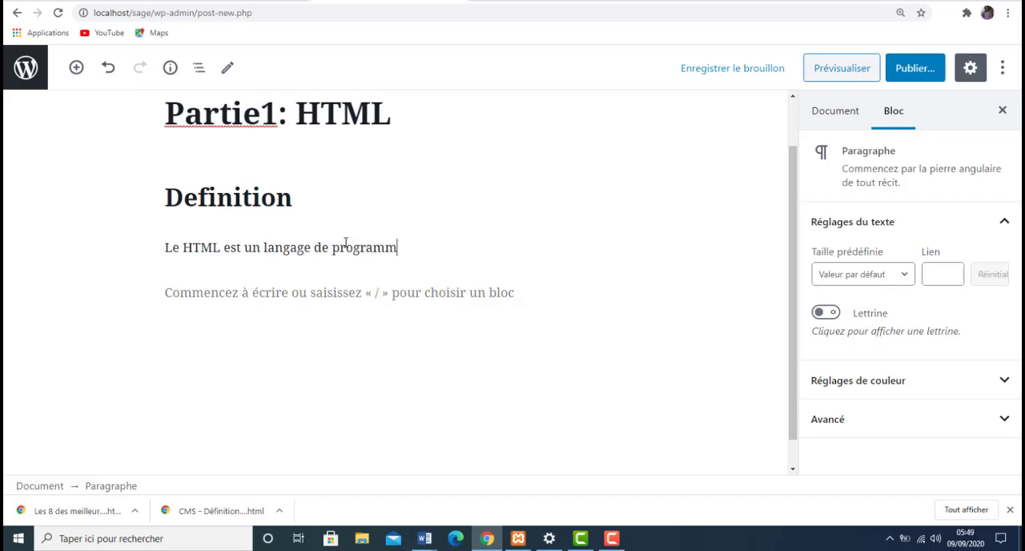
pyautogui.write('ation qui permen')
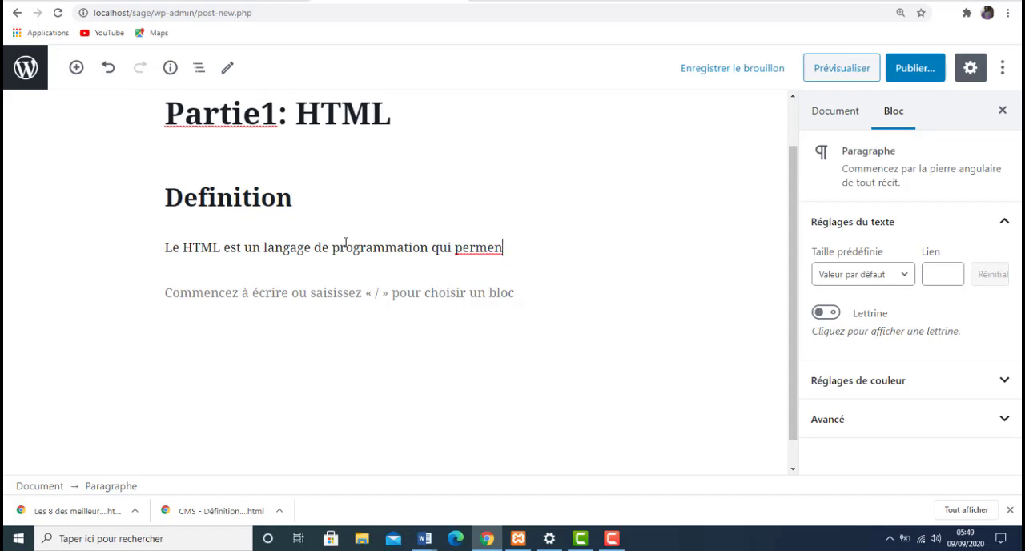
pyautogui.press('BackSpace')
pyautogui.write('t la gestion du')
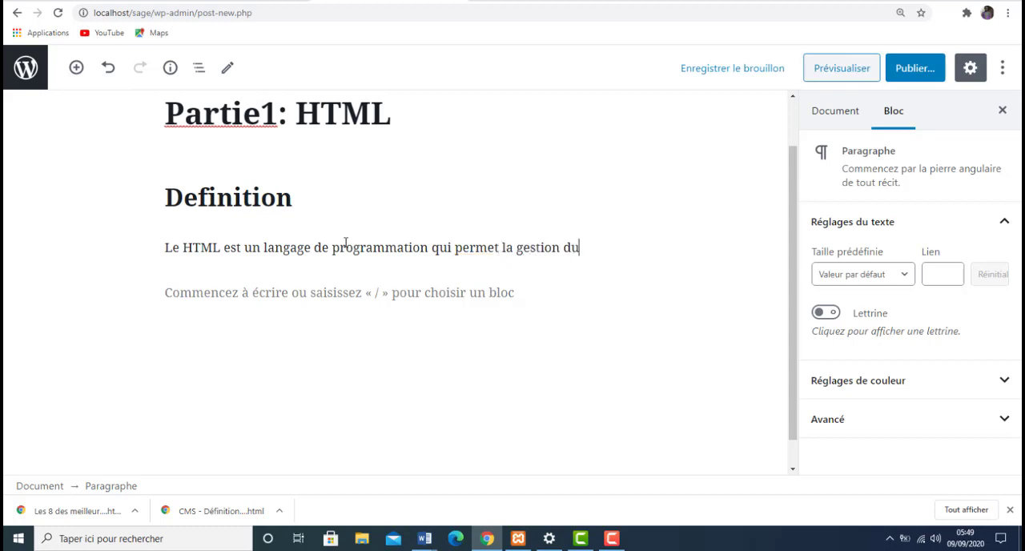
pyautogui.write(' contenu des ')
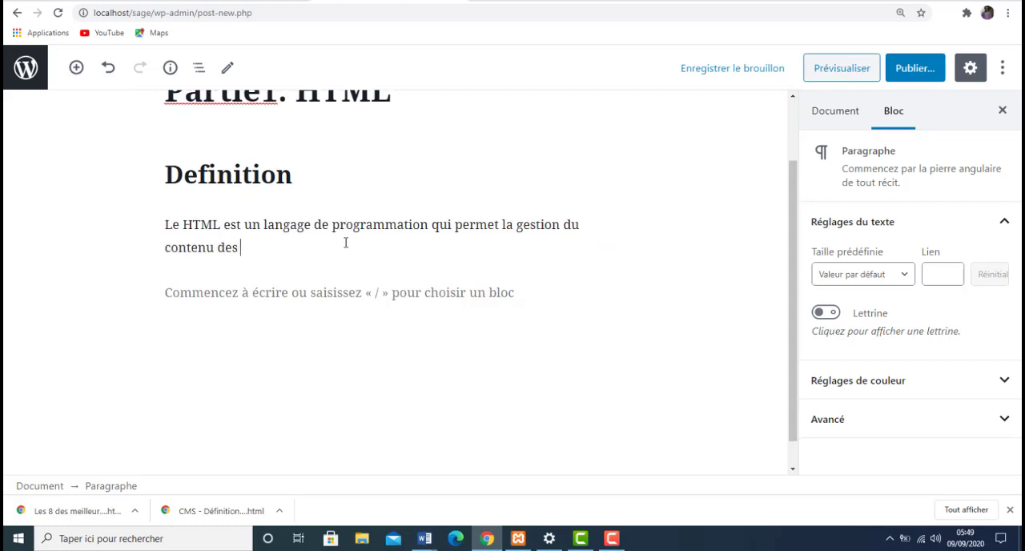
pyautogui.write('sites web.')
pyautogui.press('Return')
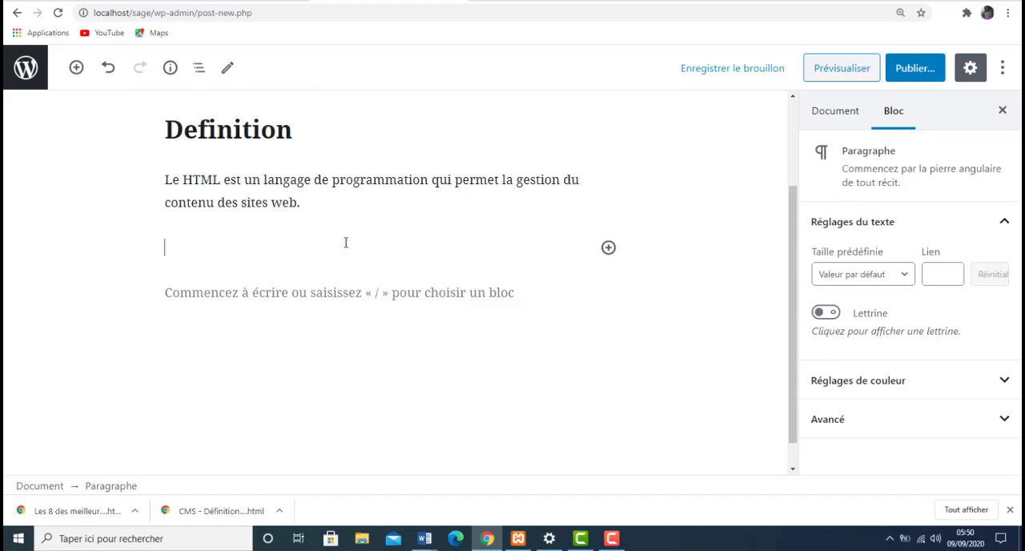
# - Add a heading block below the definition paragraph with the text "Notre logo"
pyautogui.click(608, 248)
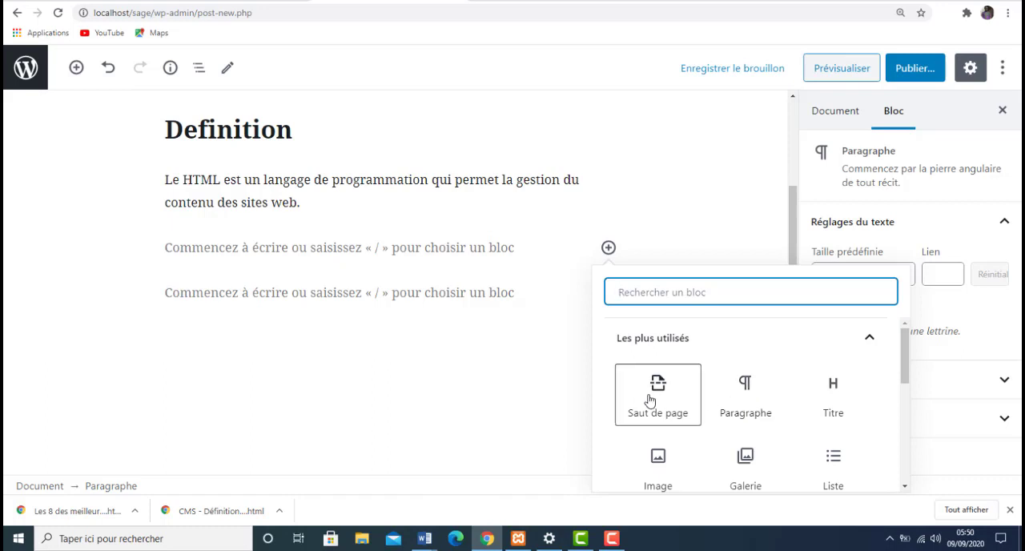
pyautogui.click(833, 408)
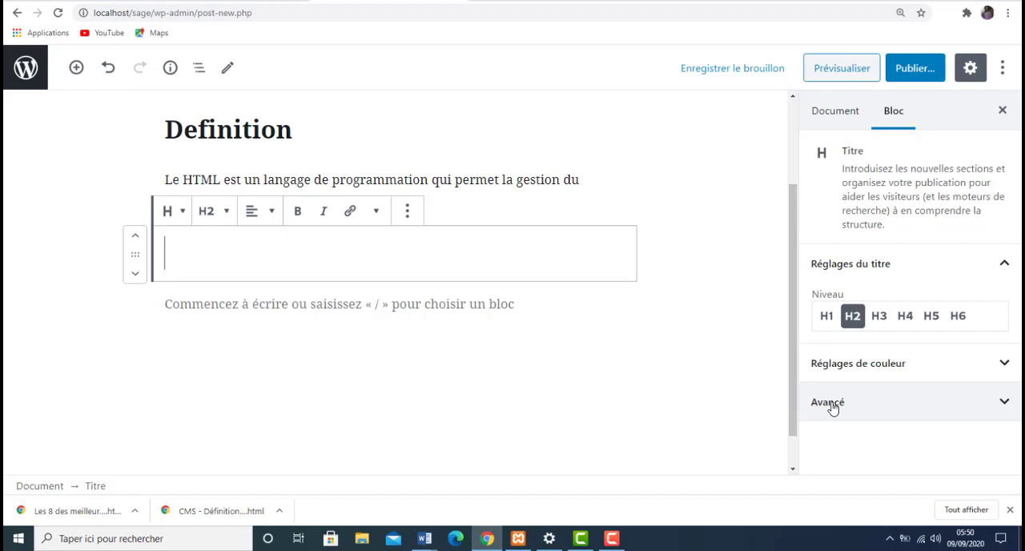
pyautogui.write('L')
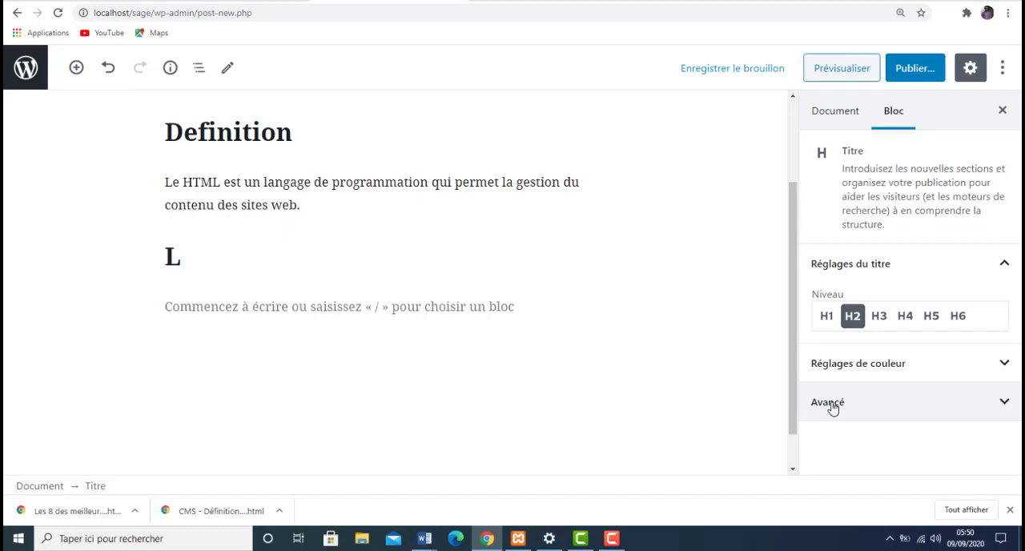
pyautogui.press('BackSpace')
pyautogui.write('Notre logo')
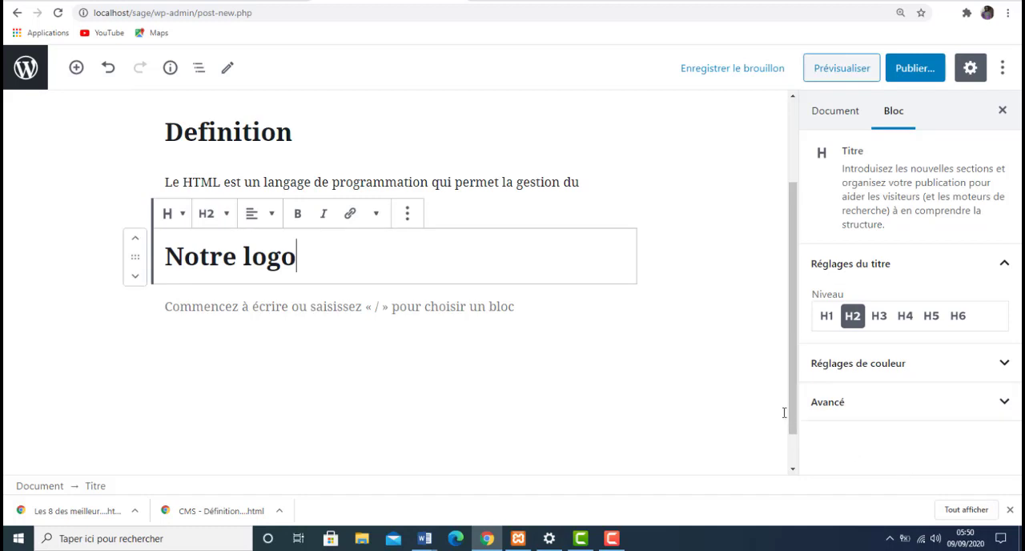
# - Try level H4 on the "Notre logo" heading, and settle on level H3
pyautogui.scroll(1, 789, 408)
pyautogui.scroll(1, 773, 333)
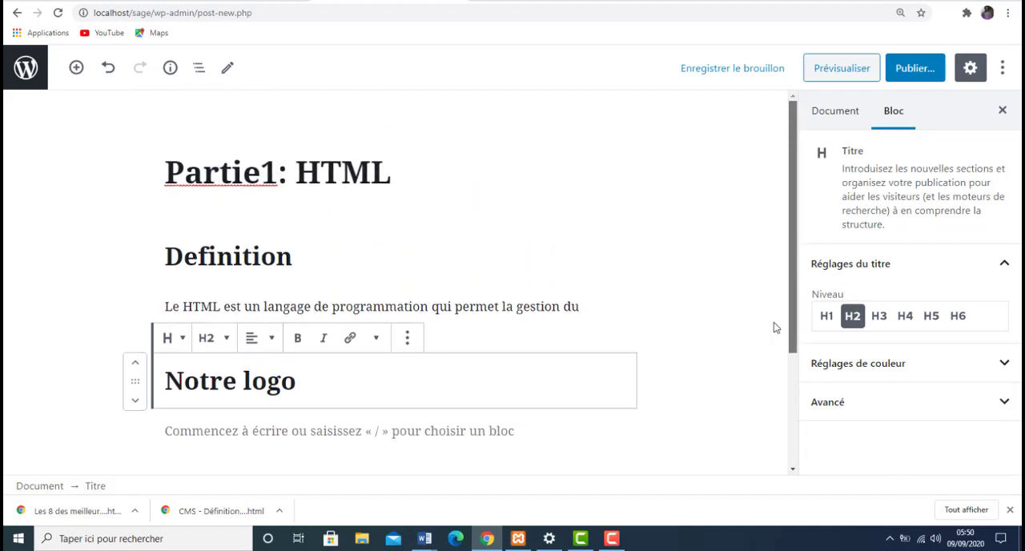
pyautogui.click(226, 340)
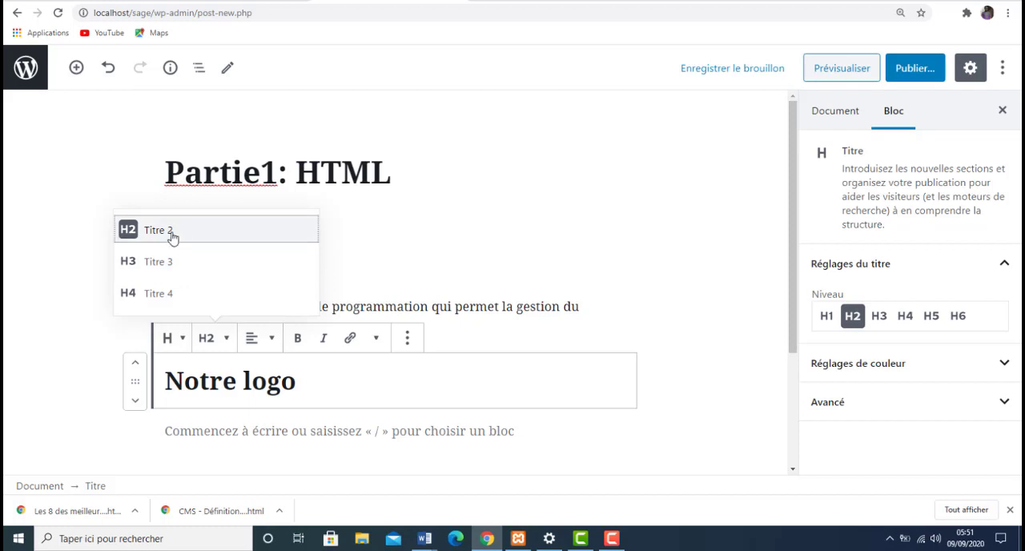
pyautogui.click(197, 298)
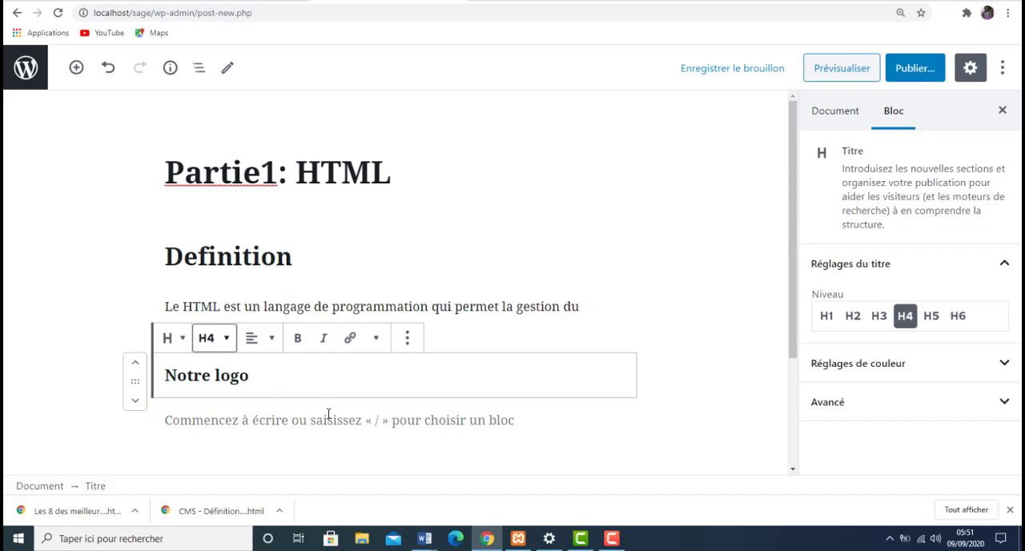
pyautogui.click(231, 349)
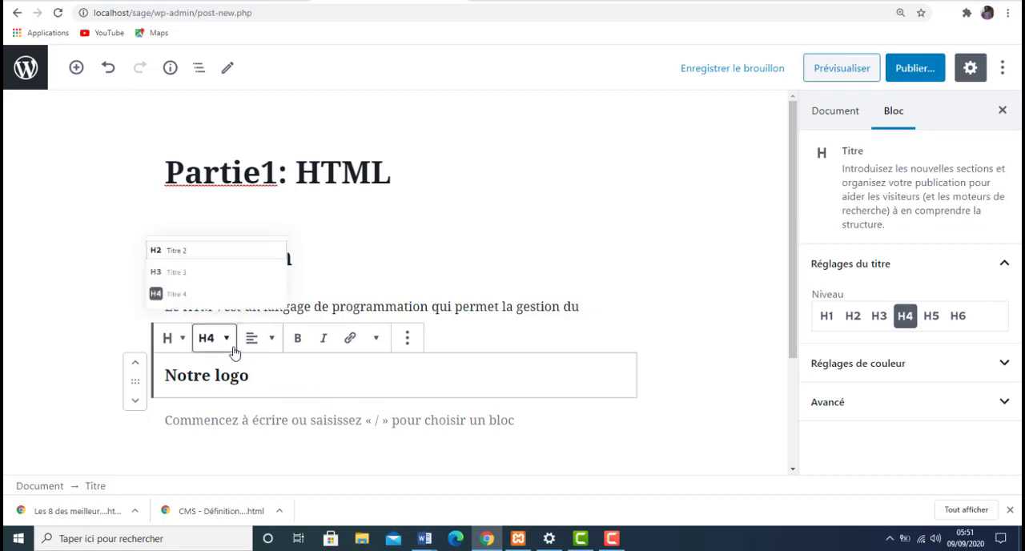
pyautogui.click(187, 279)
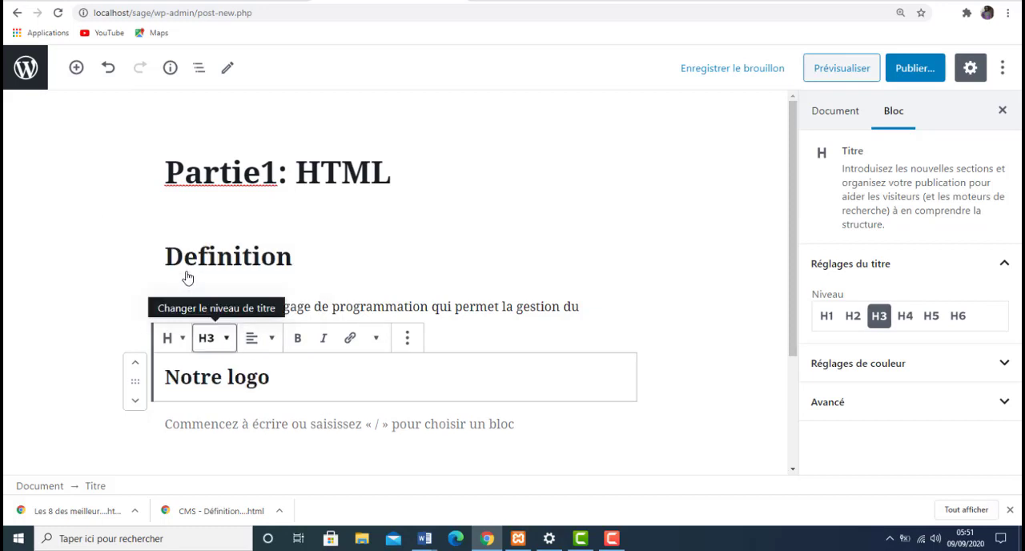
# - Add an image block directly below the "Notre logo" heading
pyautogui.click(293, 383)
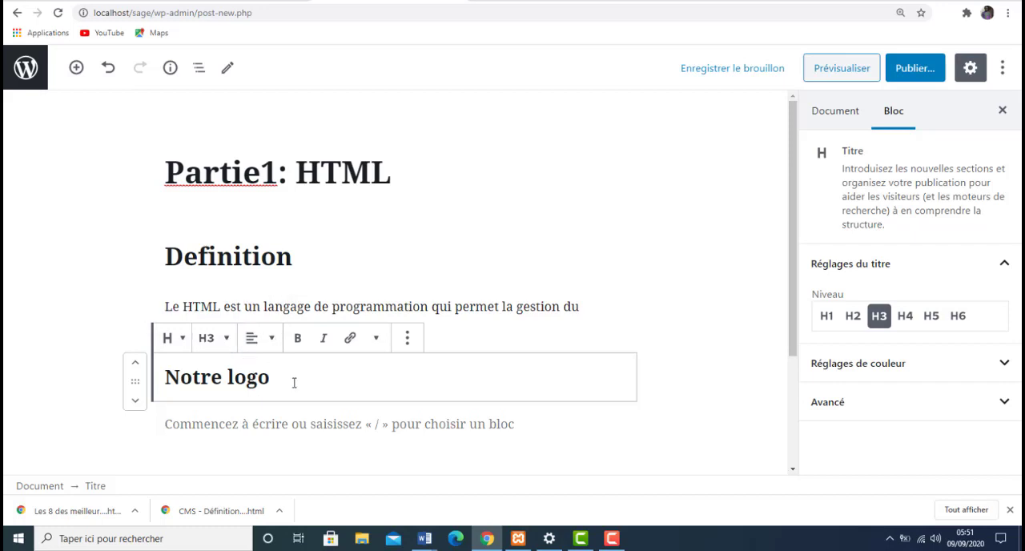
pyautogui.press('Return')
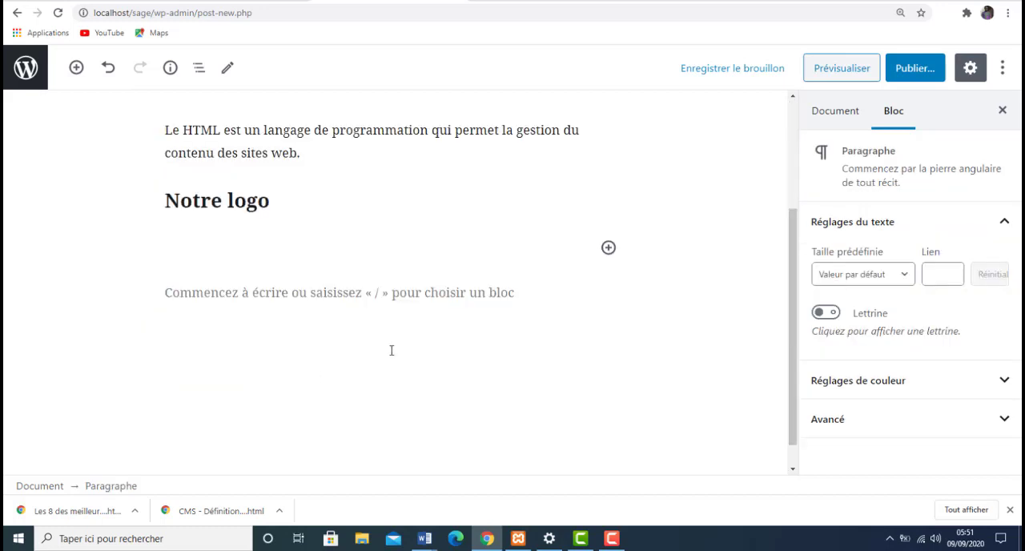
pyautogui.click(608, 248)
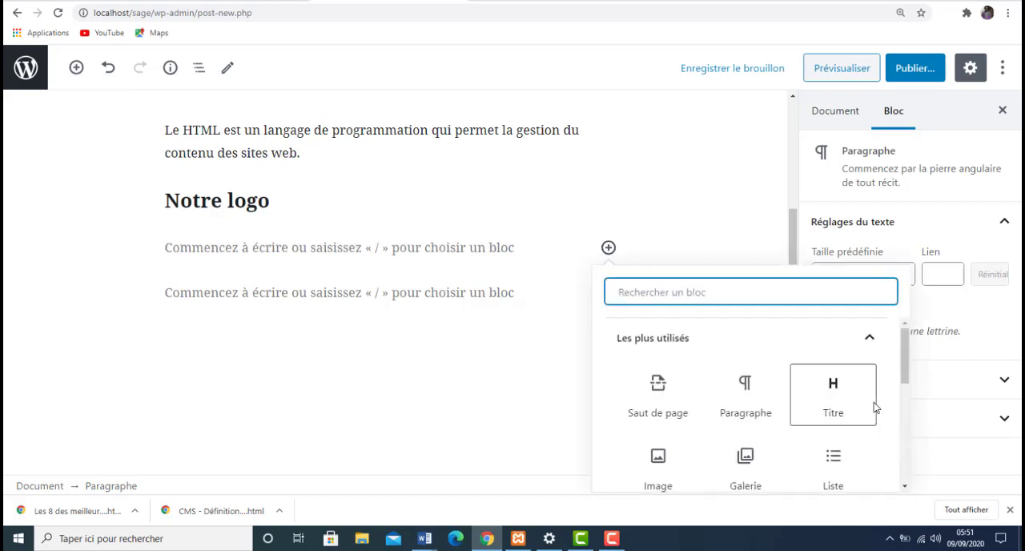
pyautogui.moveTo(905, 377); pyautogui.dragTo(913, 414)
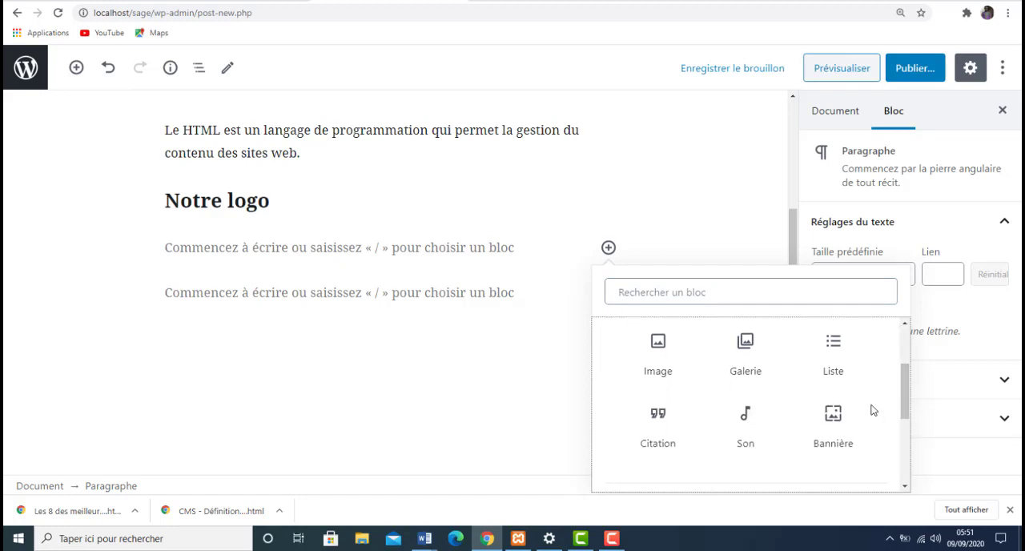
pyautogui.click(661, 359)
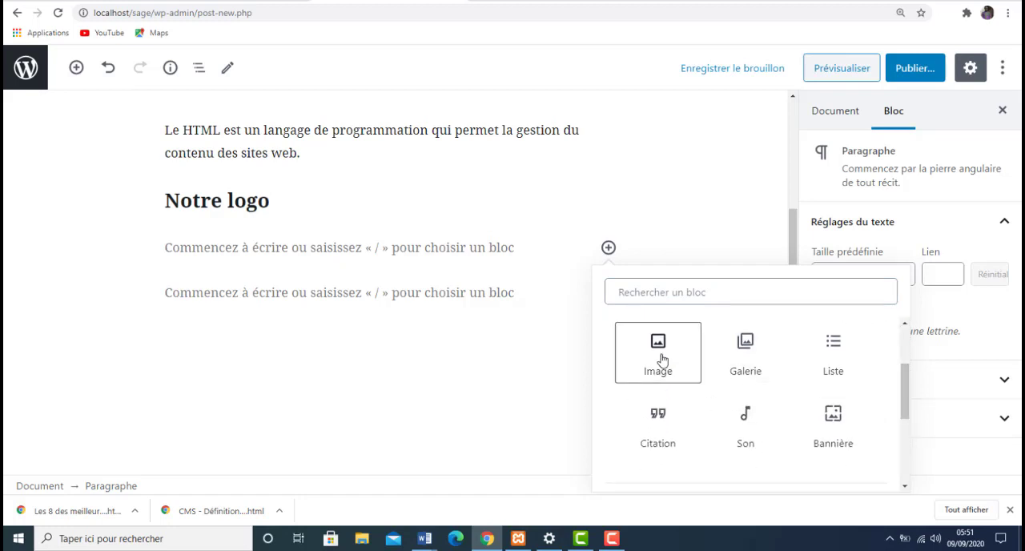
pyautogui.click(661, 359)
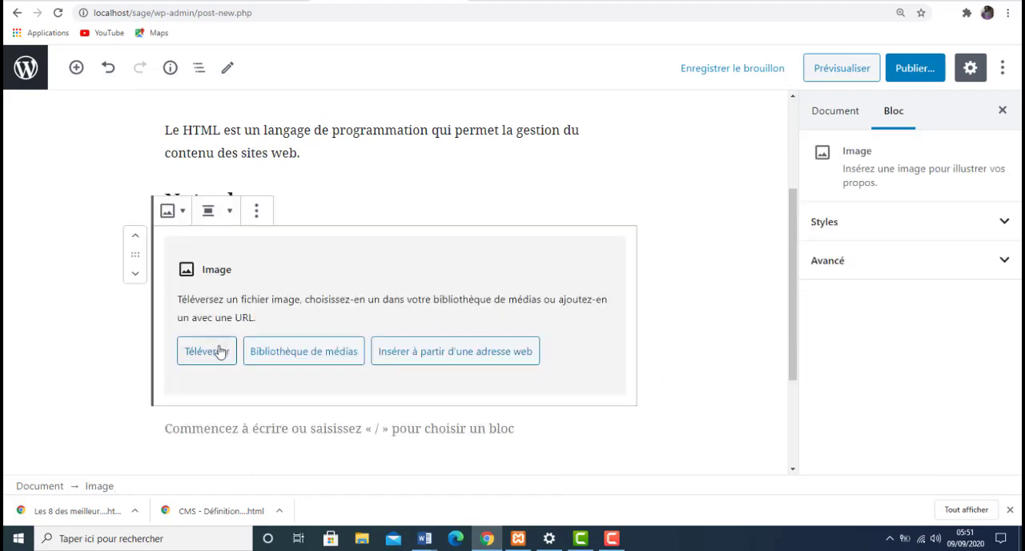
# - Upload the file "WhatsApp Image 2020-08-19 at 15.47.06" from the Téléchargements folder to the media library for the image block
pyautogui.click(302, 352)
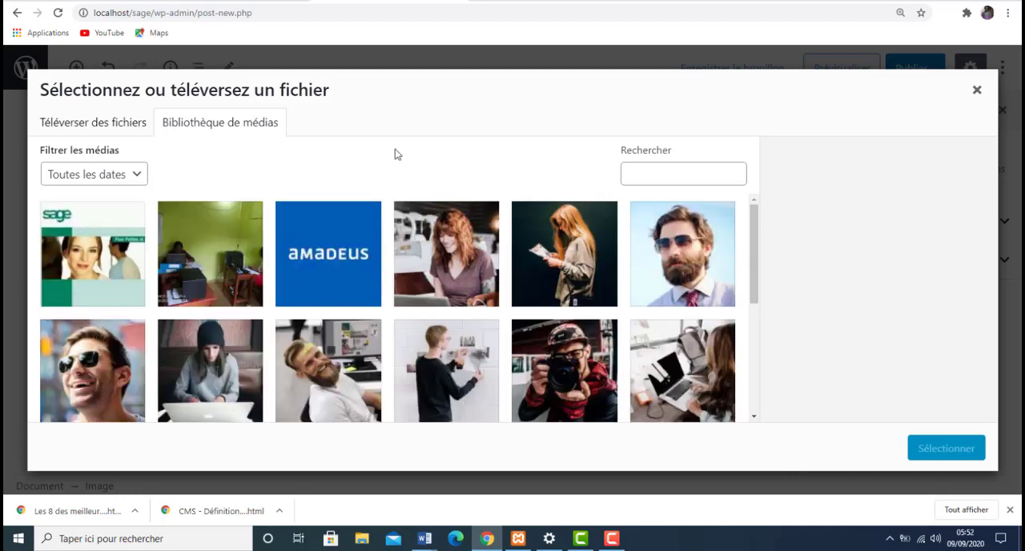
pyautogui.click(119, 131)
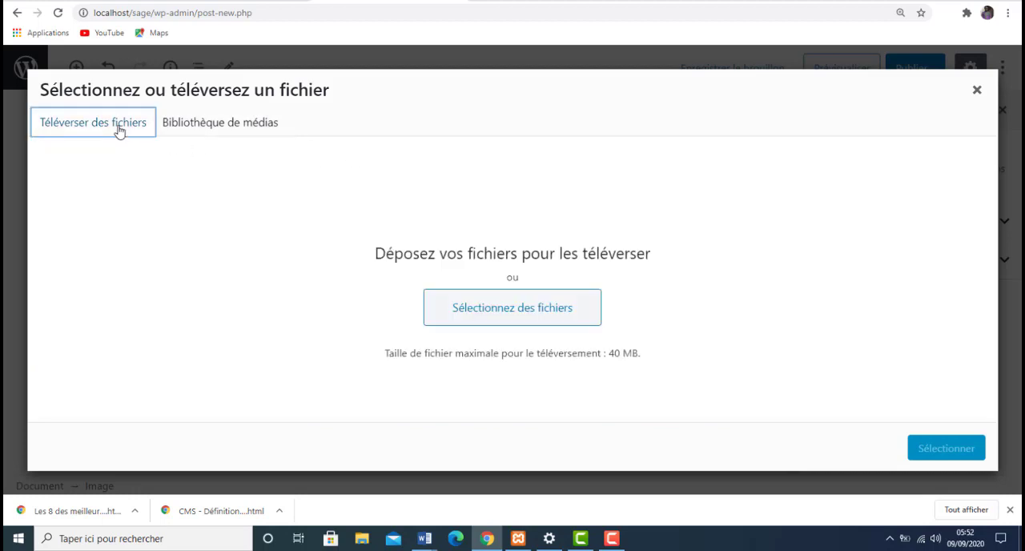
pyautogui.click(506, 311)
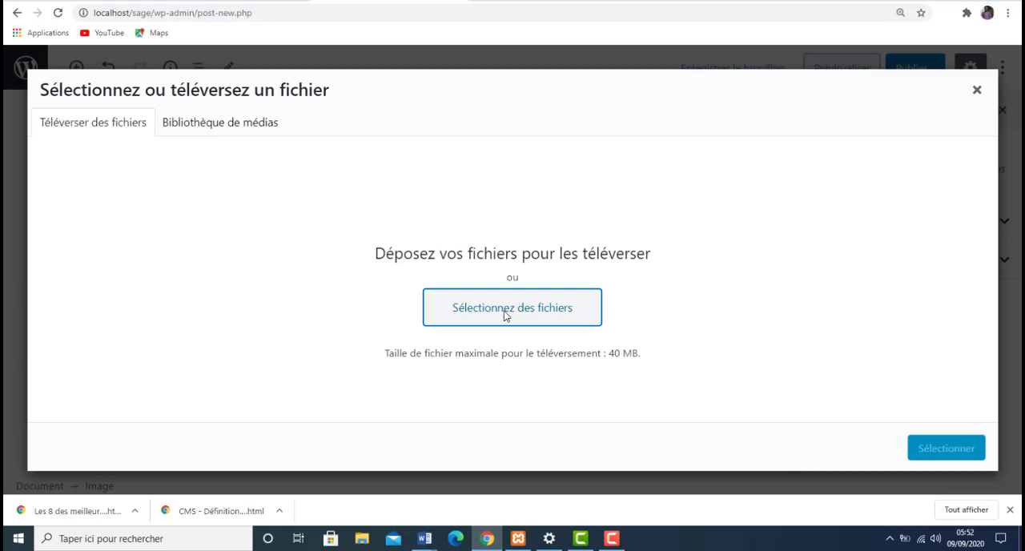
pyautogui.click(504, 311)
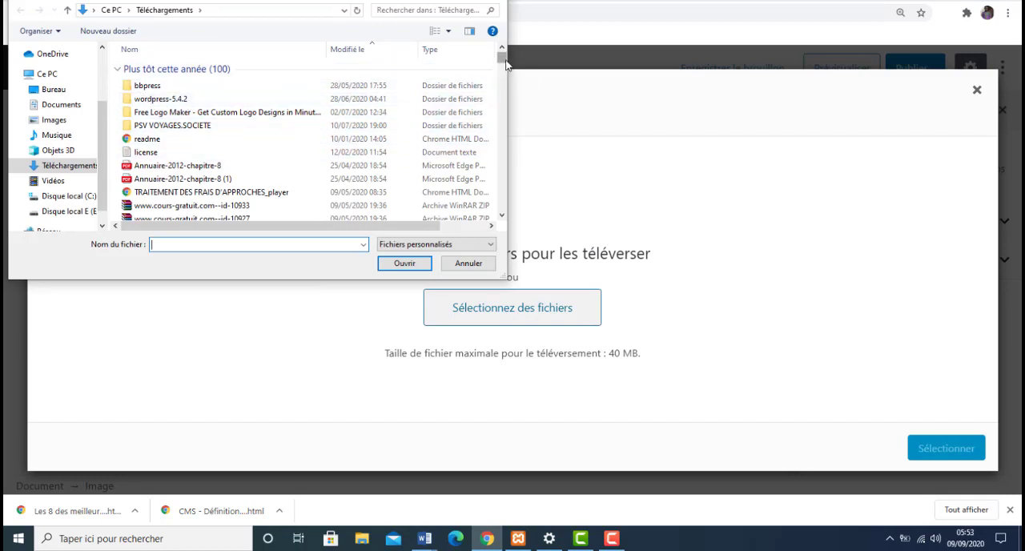
pyautogui.moveTo(506, 64); pyautogui.dragTo(506, 162)
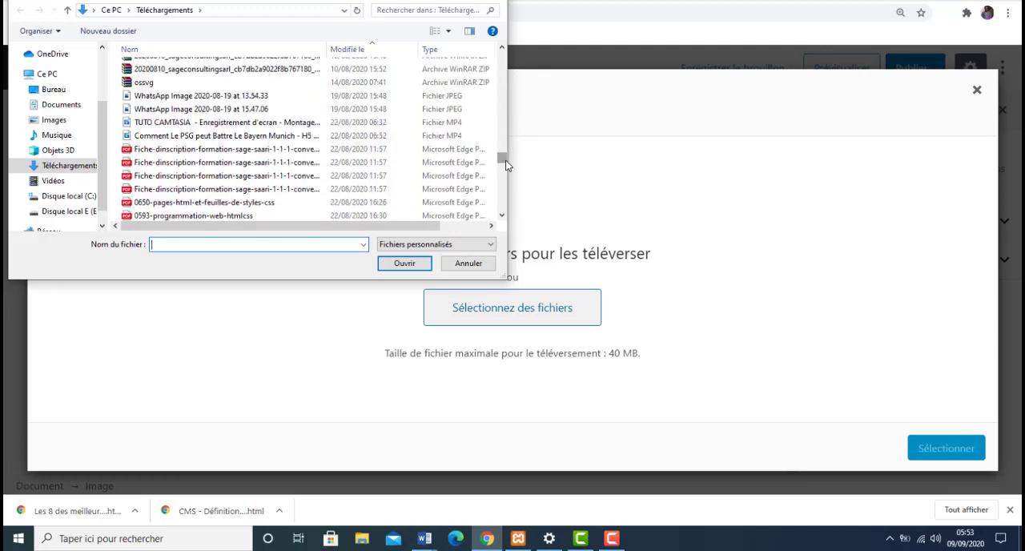
pyautogui.click(380, 113)
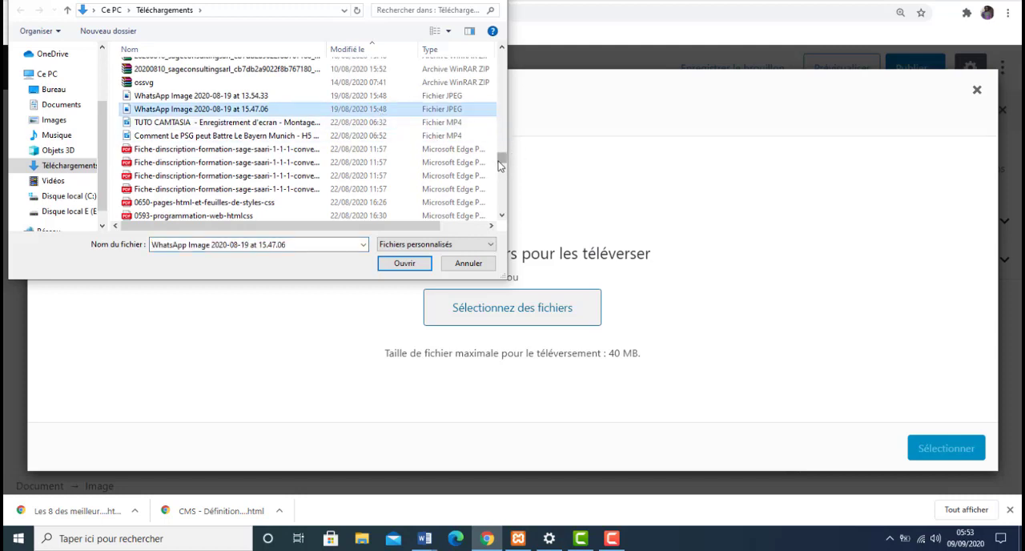
pyautogui.moveTo(498, 161)
pyautogui.mouseDown()
pyautogui.moveTo(507, 211)
pyautogui.moveTo(500, 154)
pyautogui.mouseUp()
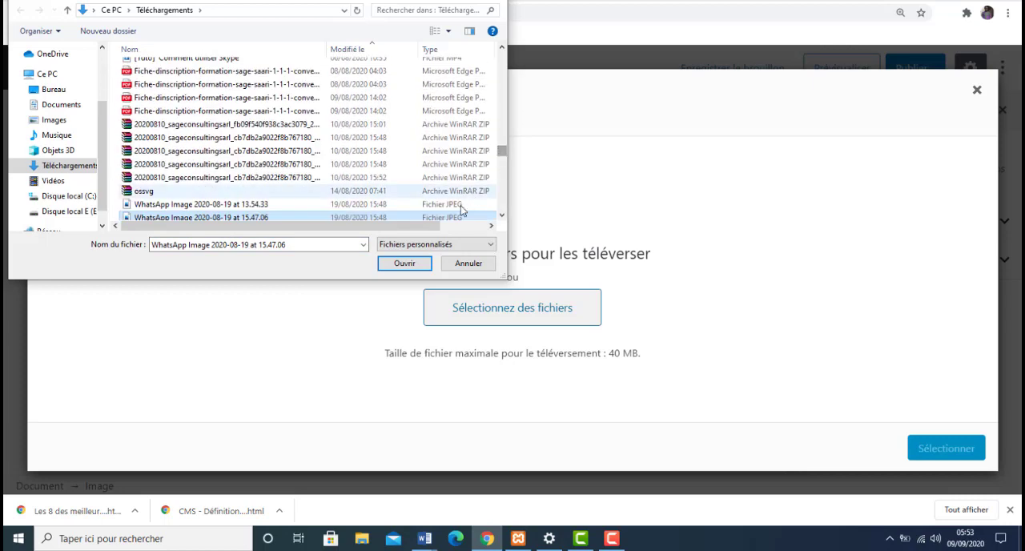
pyautogui.click(401, 268)
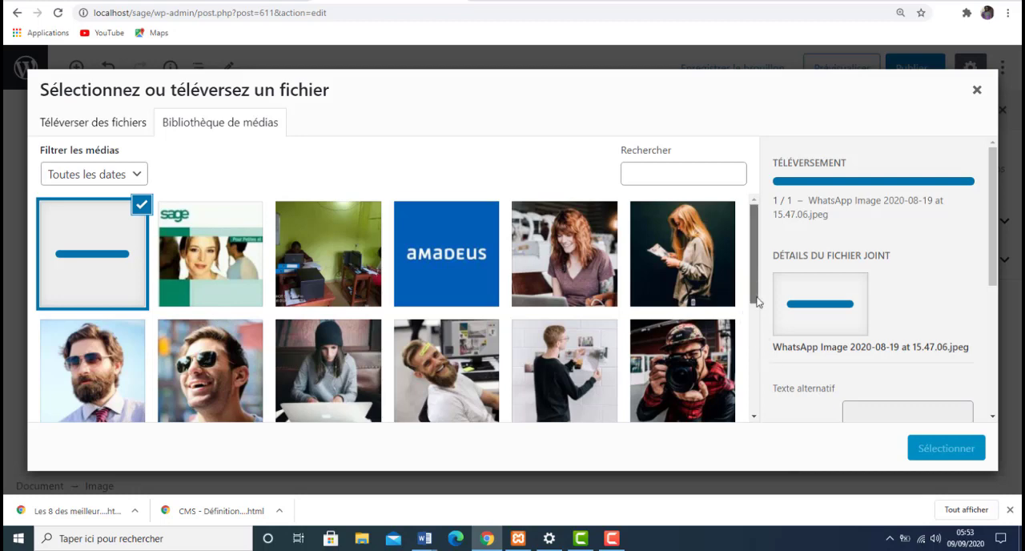
# - Choose the Sage picture images.jpg from the media library instead and place it in the image block
pyautogui.scroll(-2, 757, 302)
pyautogui.scroll(3, 750, 268)
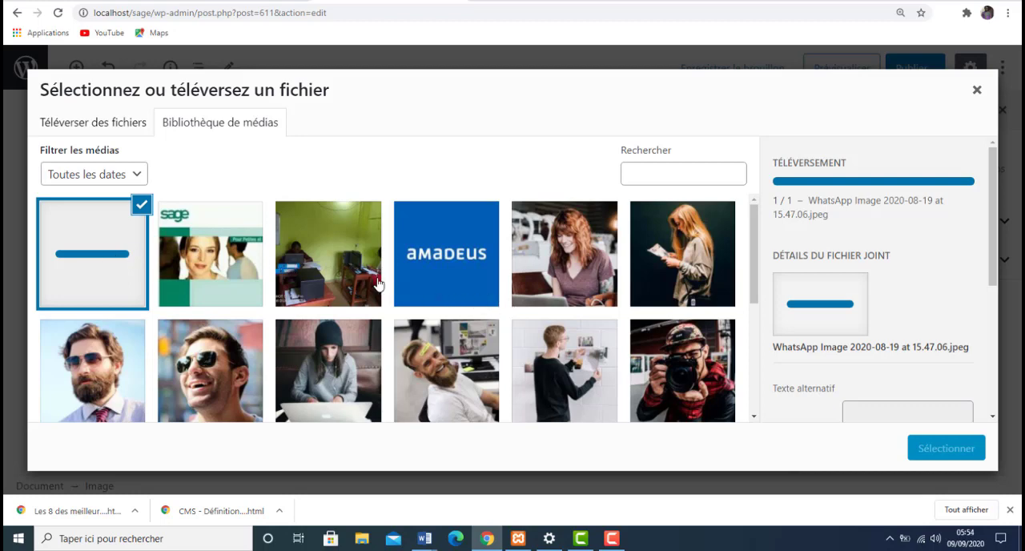
pyautogui.click(234, 269)
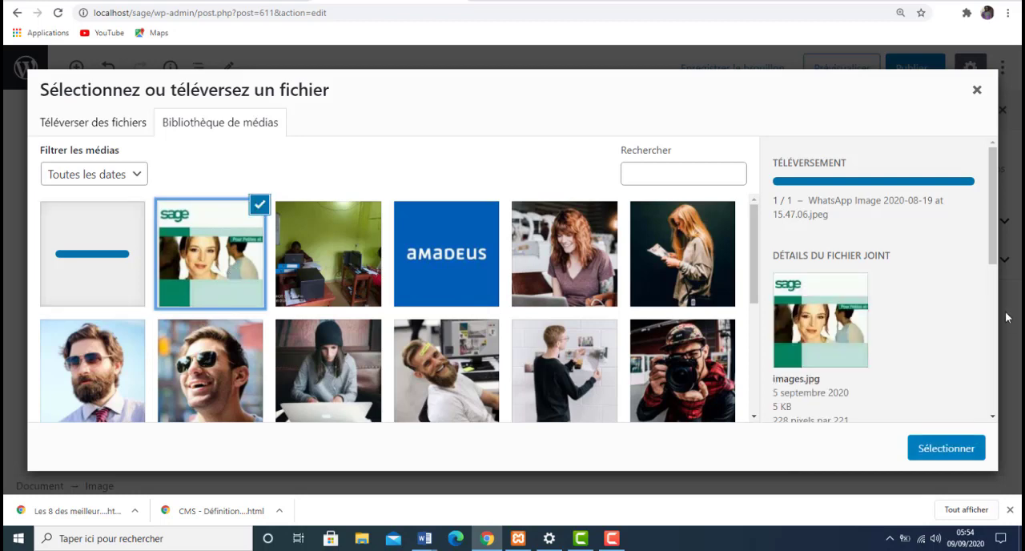
pyautogui.scroll(-1, 1006, 283)
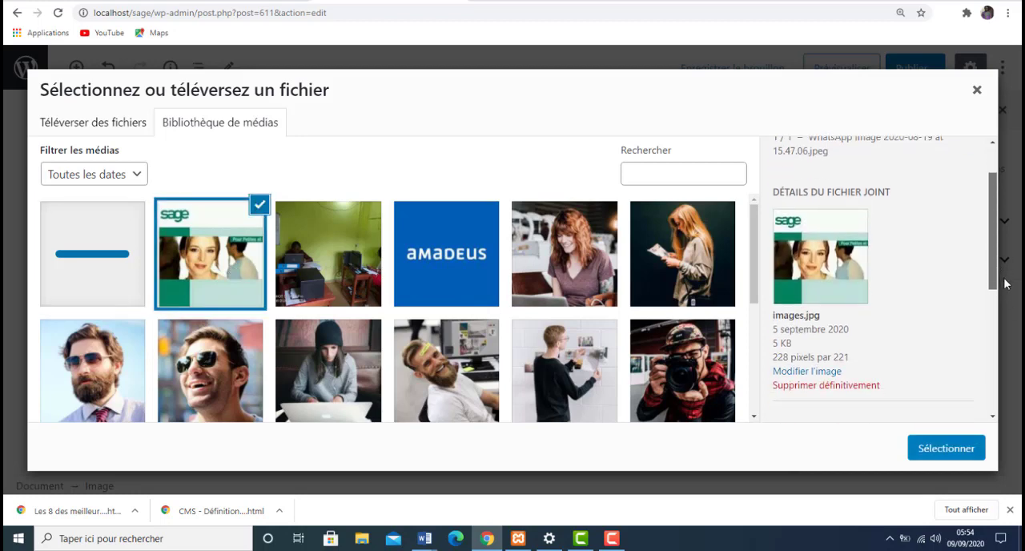
pyautogui.scroll(-2, 1006, 283)
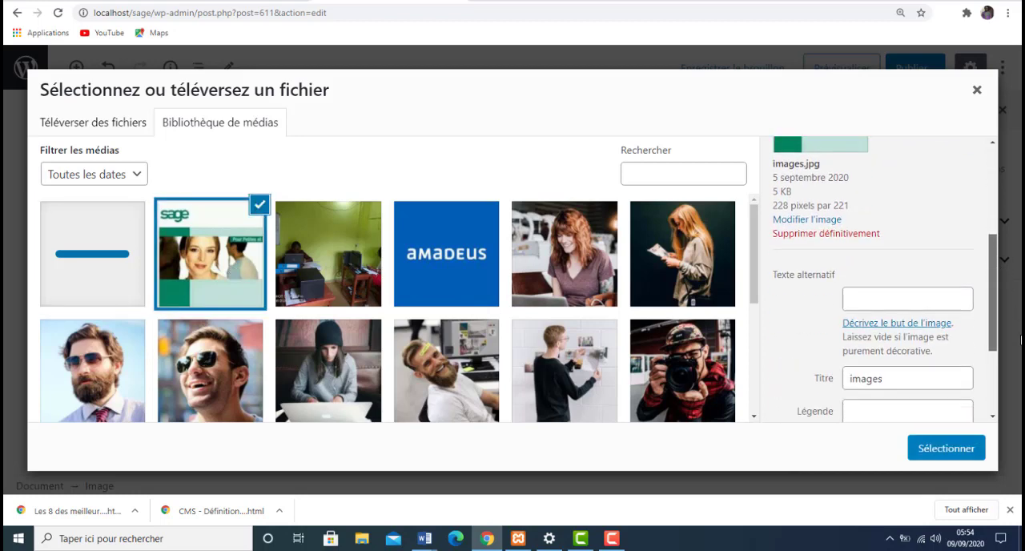
pyautogui.click(945, 449)
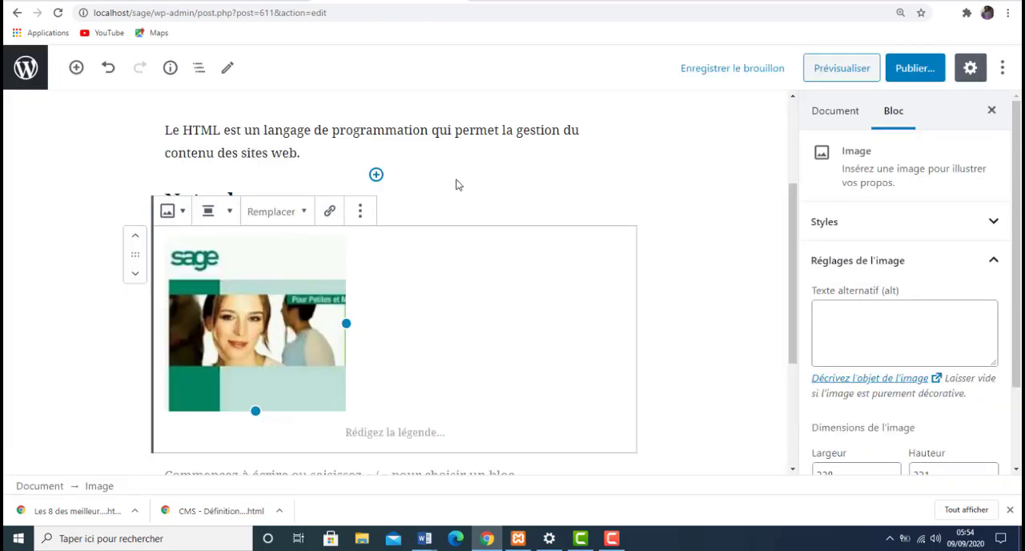
# - Insert a gallery block below the Sage logo image
pyautogui.click(417, 336)
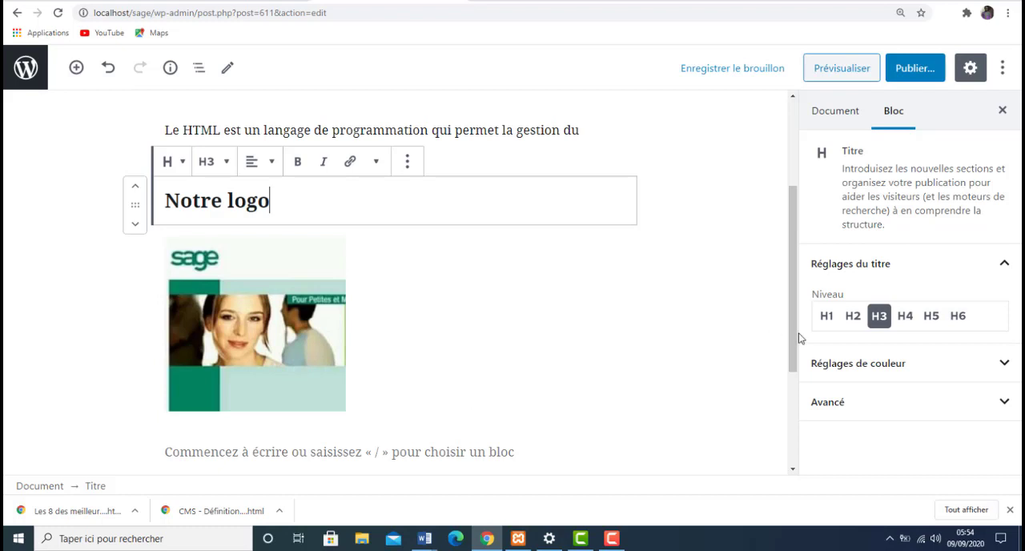
pyautogui.moveTo(793, 336); pyautogui.dragTo(798, 375)
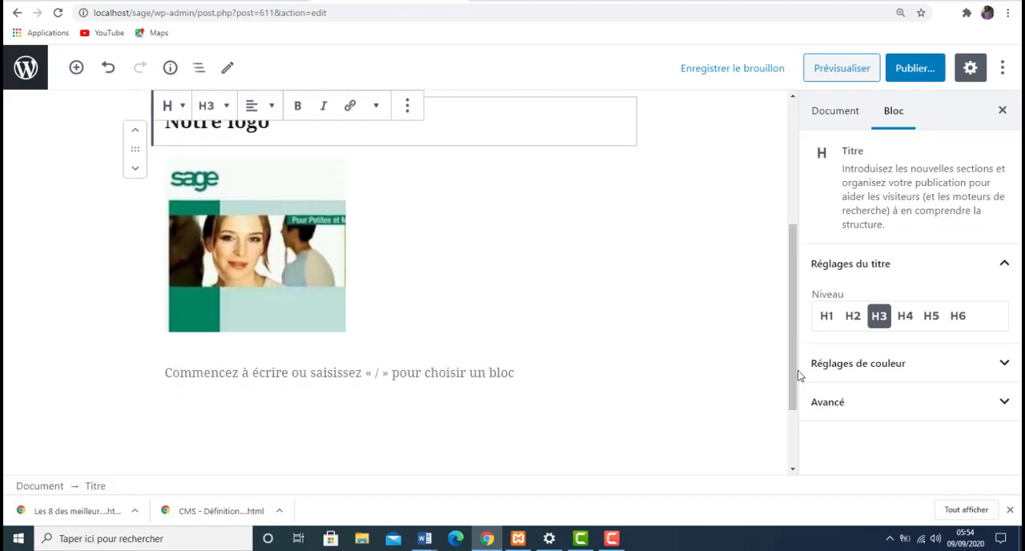
pyautogui.click(265, 371)
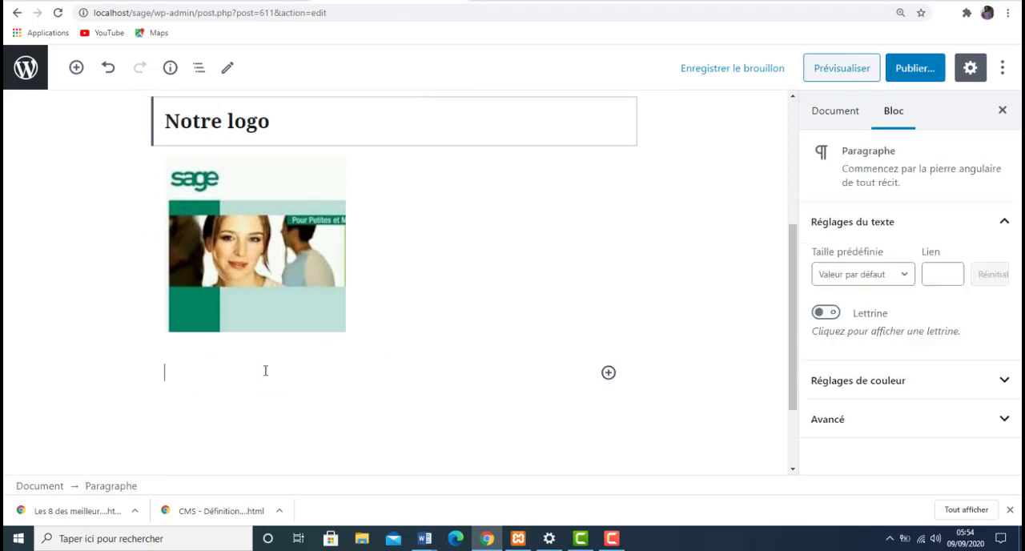
pyautogui.click(607, 373)
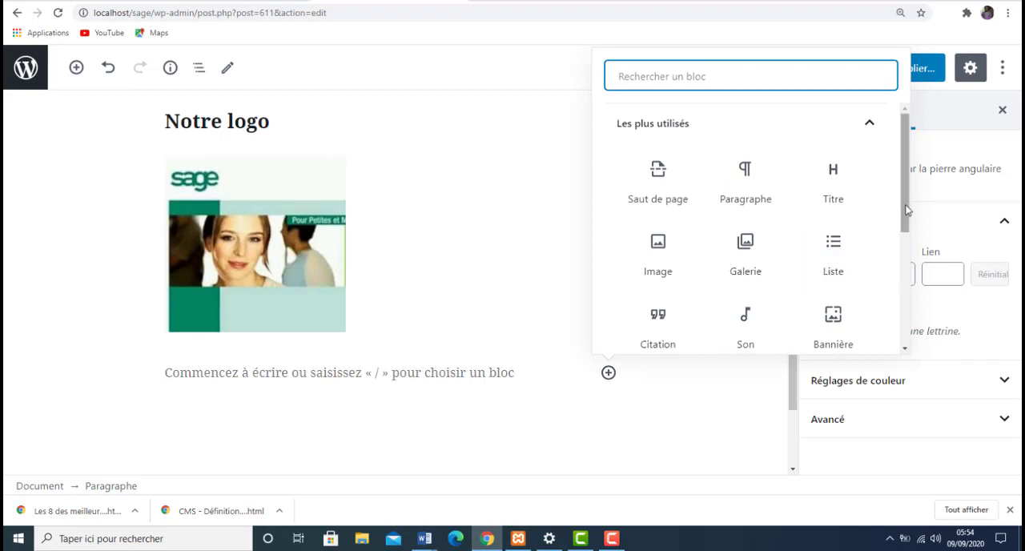
pyautogui.moveTo(905, 210); pyautogui.dragTo(918, 255)
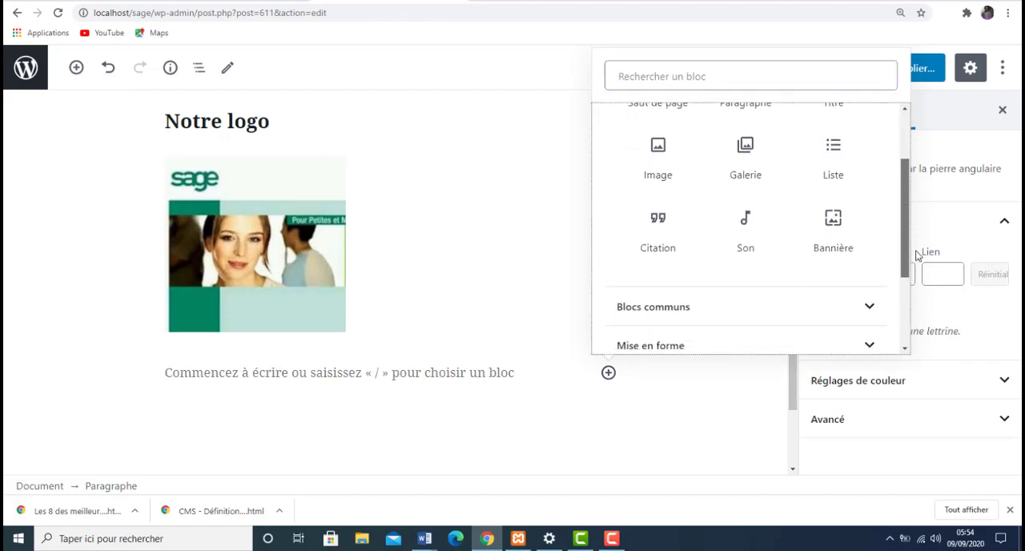
pyautogui.click(751, 172)
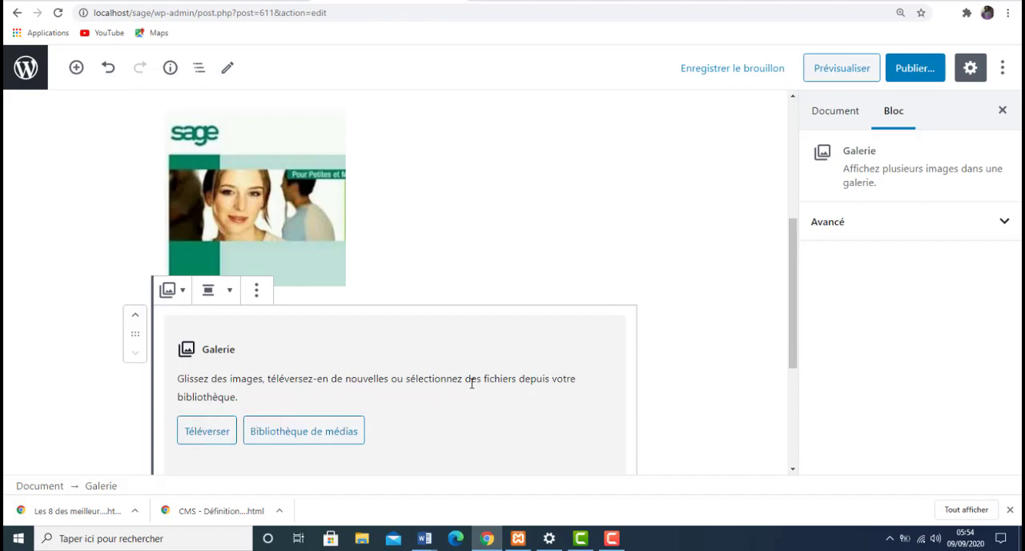
# - Create a new gallery from the media library's images with the photo WhatsApp-Image-2020-08-19-at-13.54.33.jpeg
pyautogui.click(296, 434)
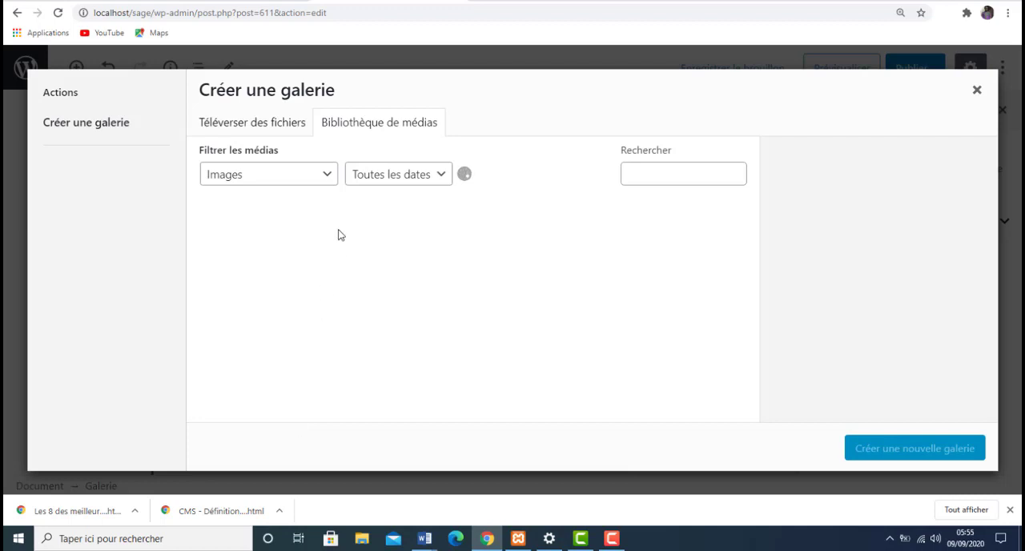
pyautogui.click(328, 178)
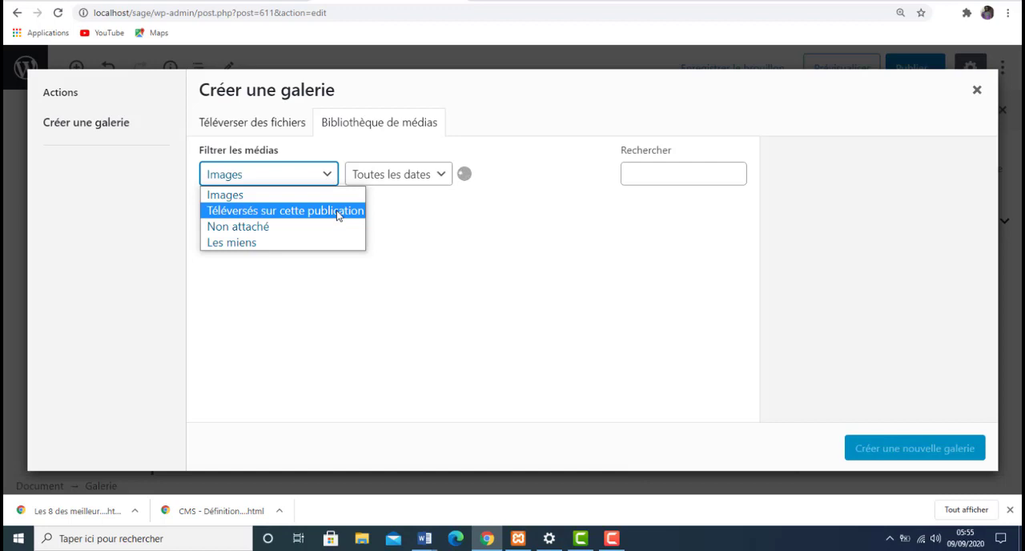
pyautogui.click(335, 197)
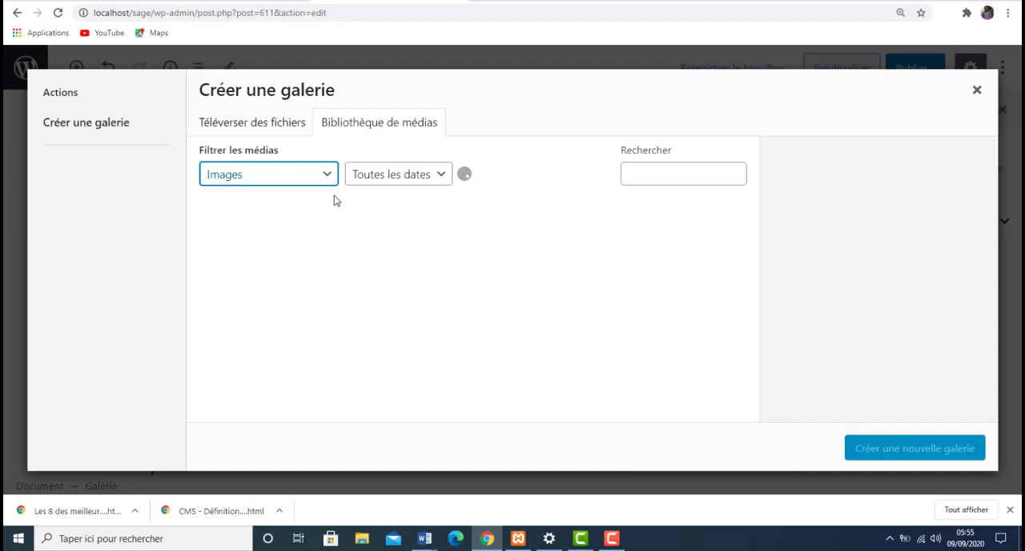
pyautogui.click(108, 126)
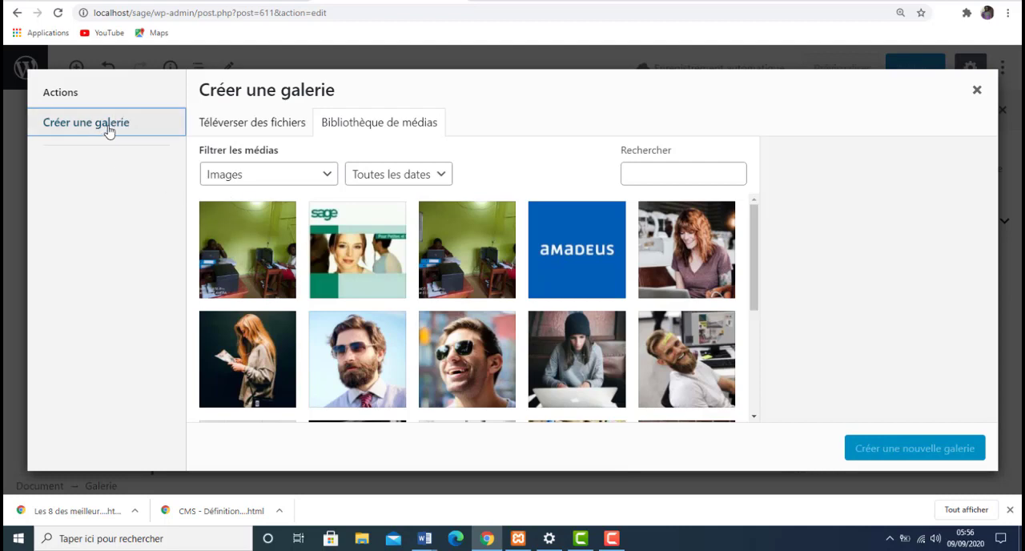
pyautogui.click(477, 279)
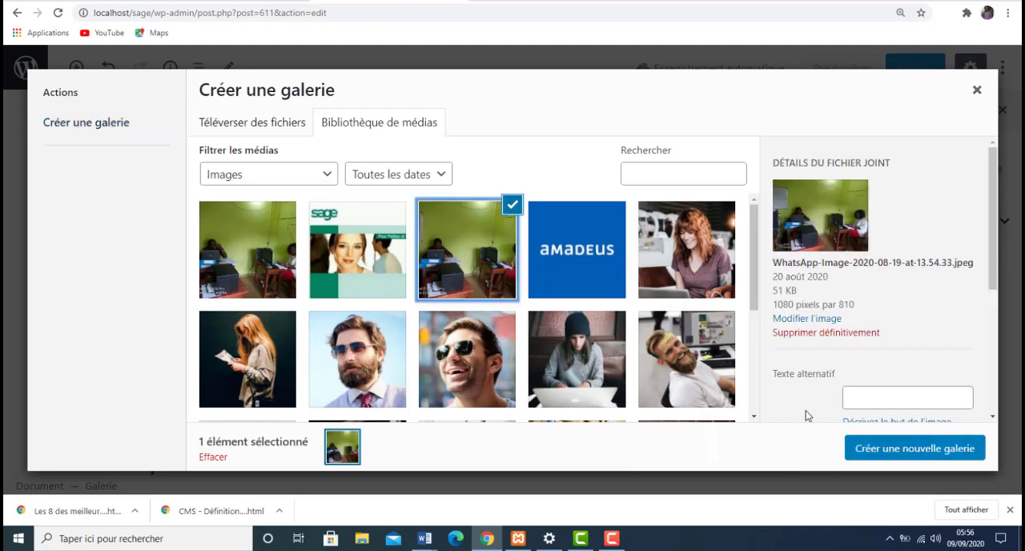
pyautogui.click(913, 455)
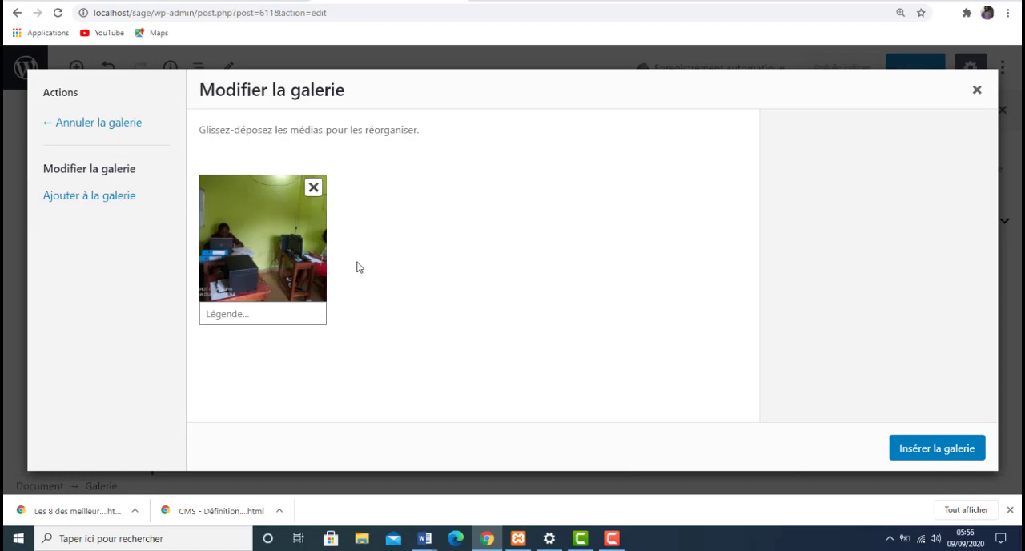
# - Add the portrait gallery12.jpg to the gallery and insert the gallery into the article
pyautogui.click(109, 199)
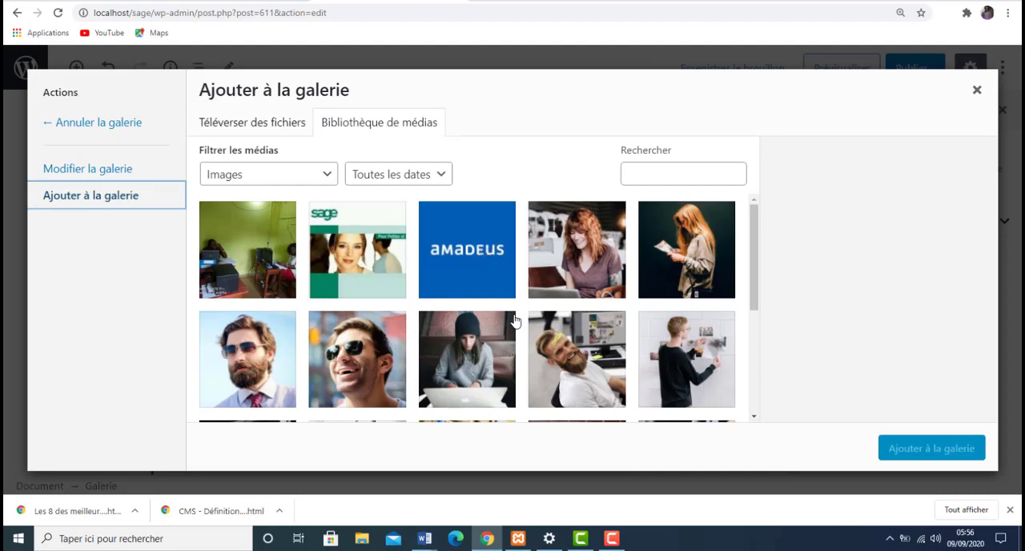
pyautogui.click(267, 356)
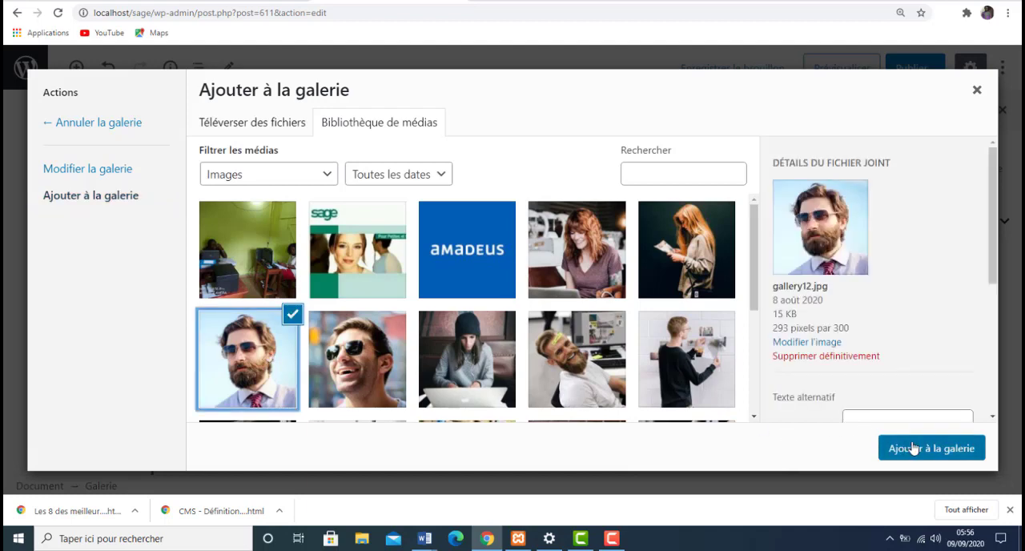
pyautogui.click(912, 448)
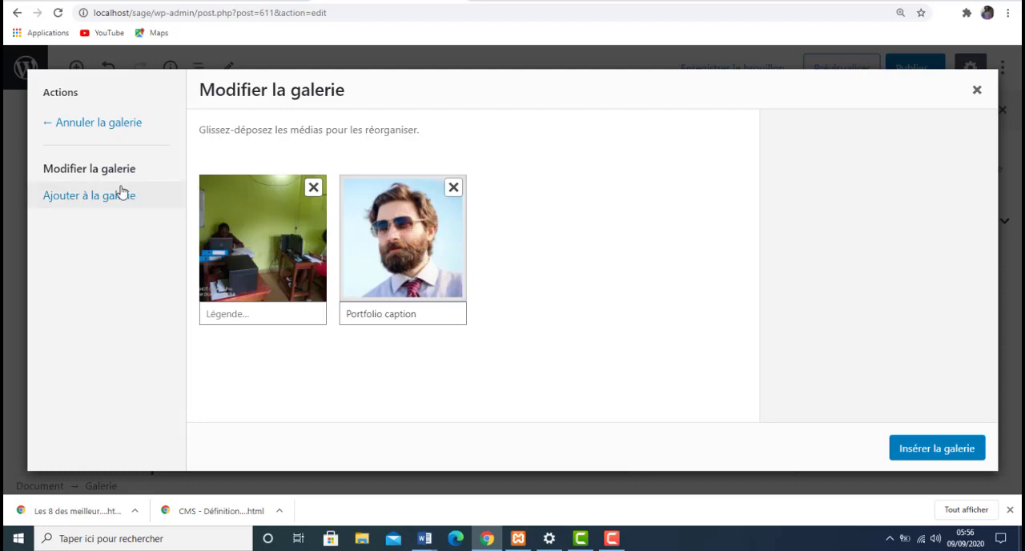
pyautogui.click(930, 446)
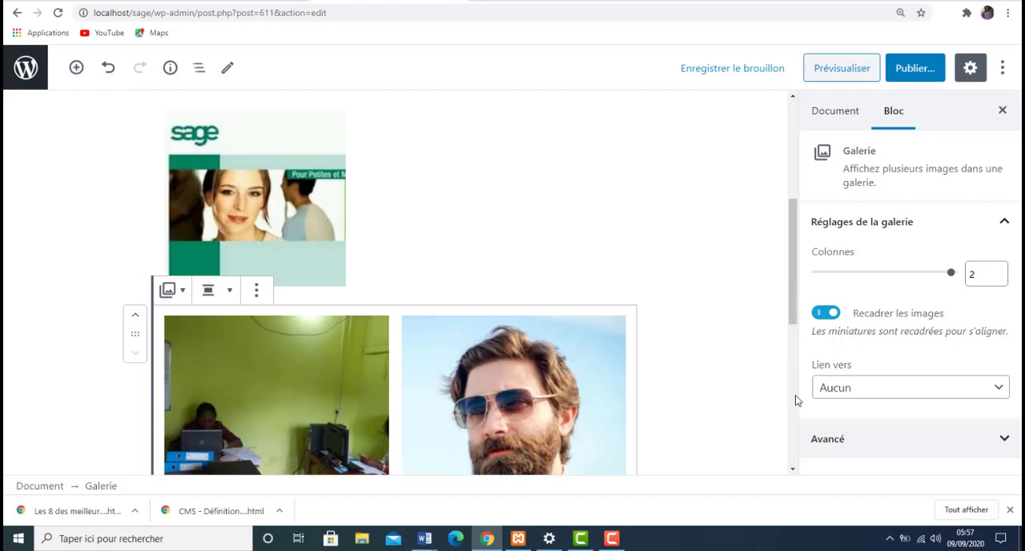
pyautogui.scroll(-2, 792, 465)
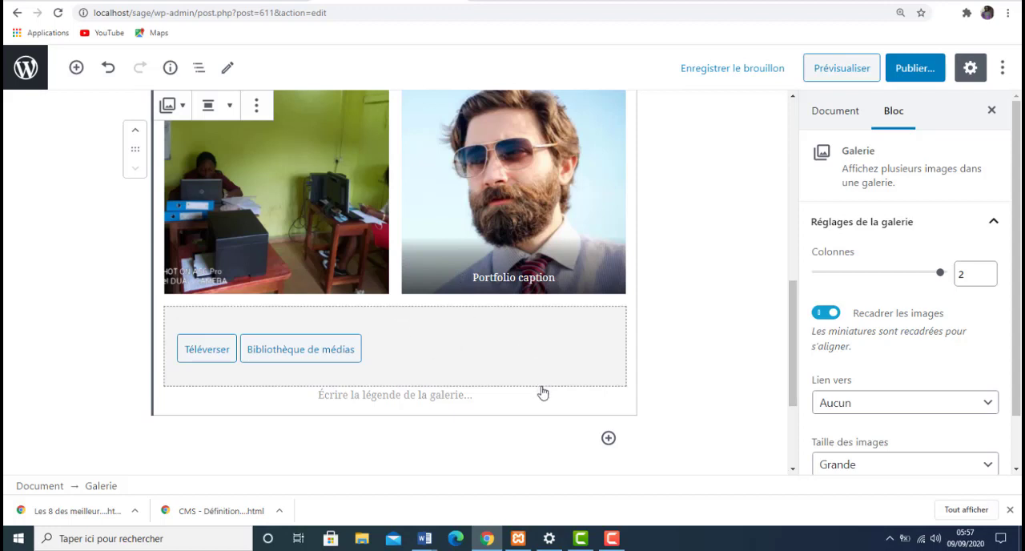
pyautogui.click(609, 439)
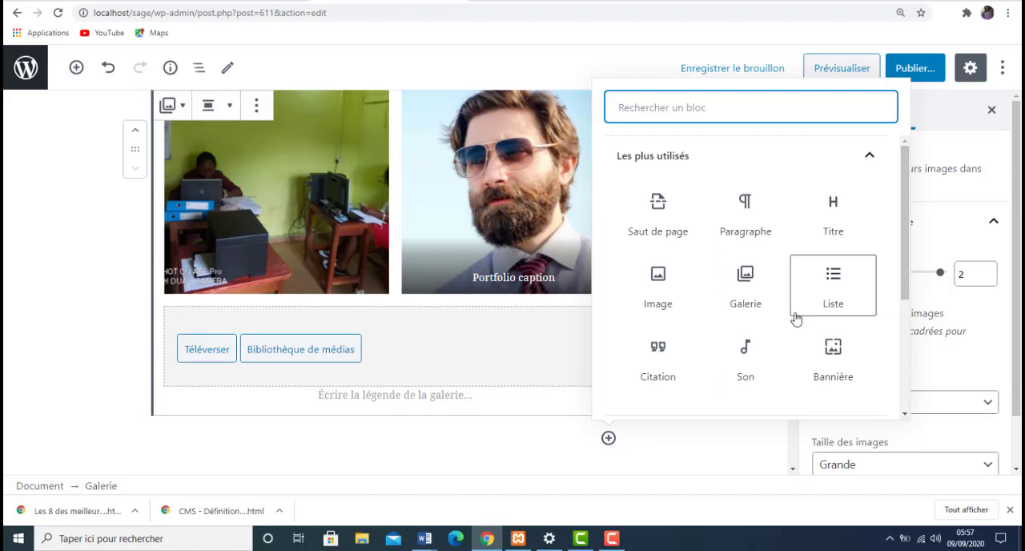
pyautogui.click(840, 287)
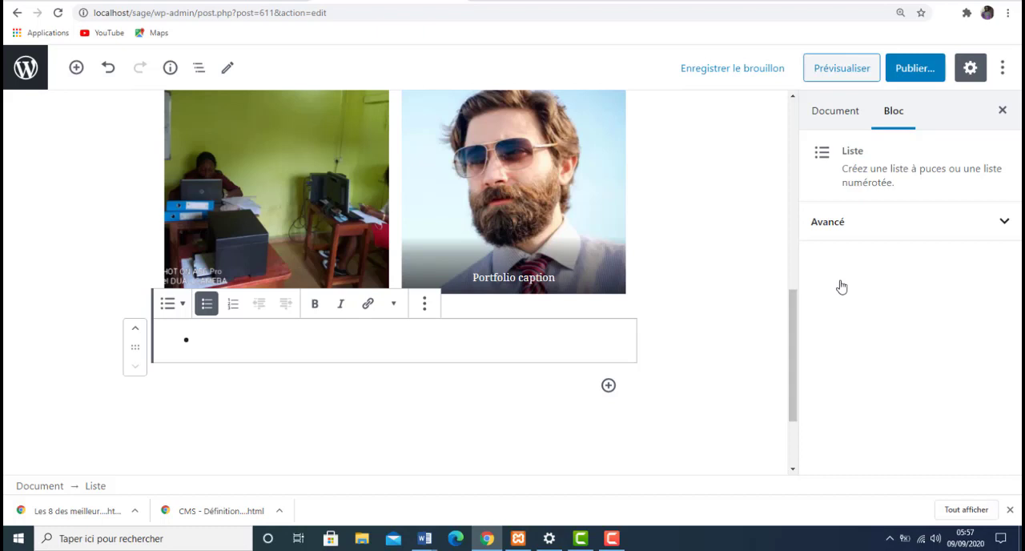
pyautogui.press('BackSpace')
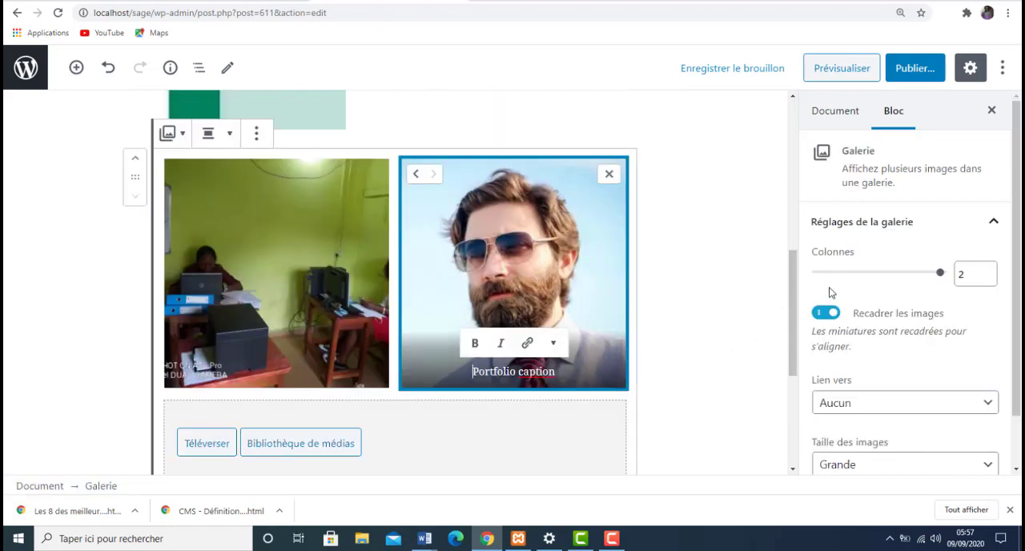
# - Insert a level 2 heading block below the gallery and give it the text "Ma liste"
pyautogui.scroll(-4, 790, 293)
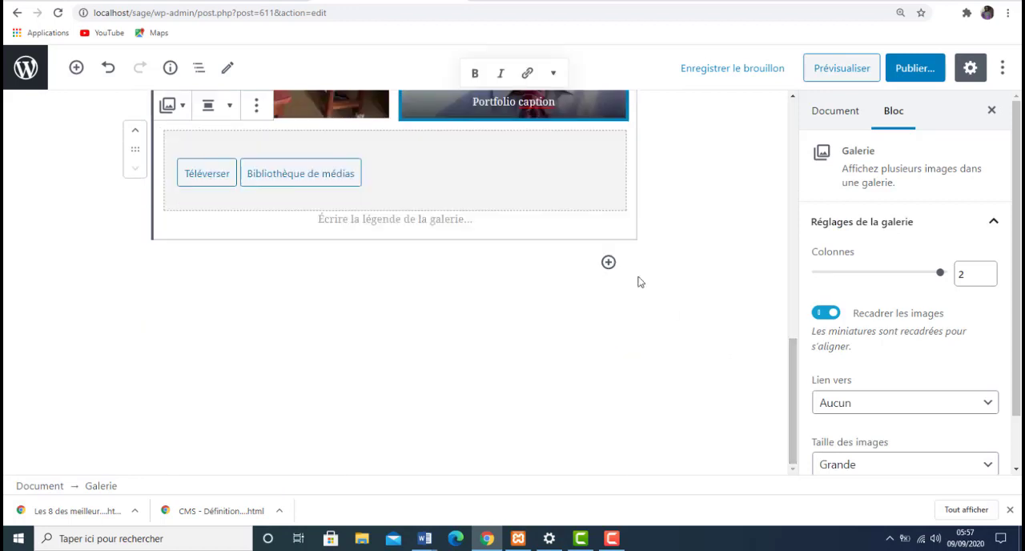
pyautogui.click(608, 261)
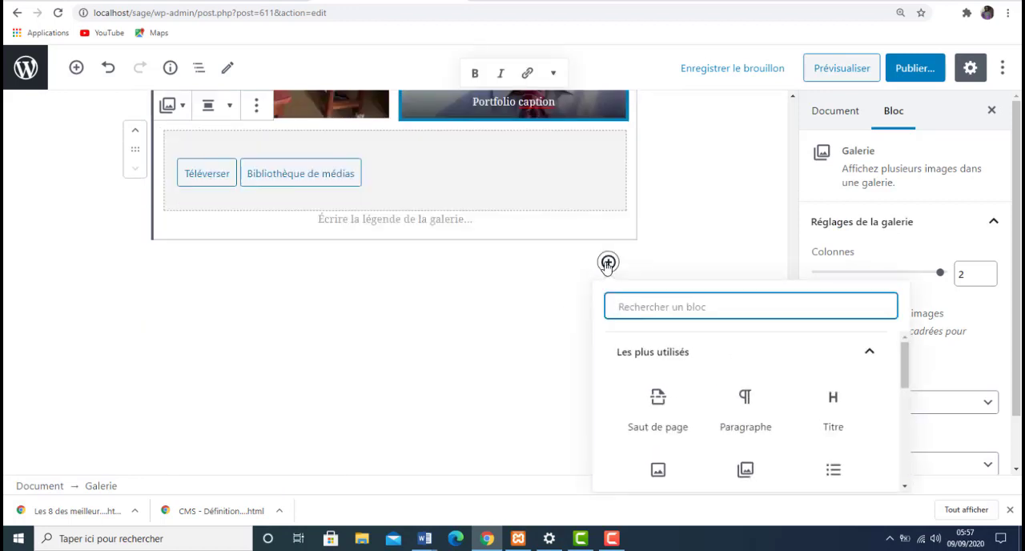
pyautogui.click(838, 422)
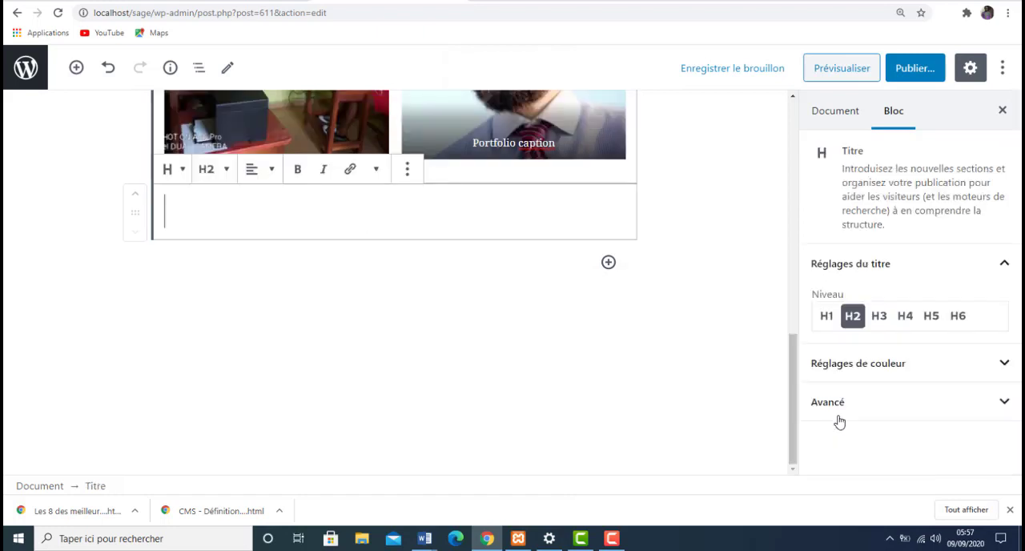
pyautogui.click(228, 175)
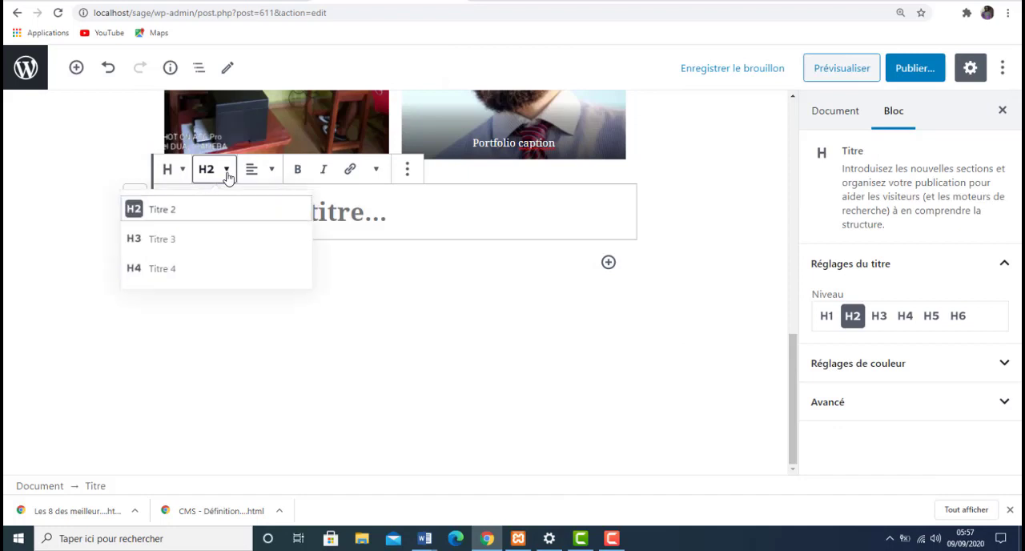
pyautogui.click(185, 218)
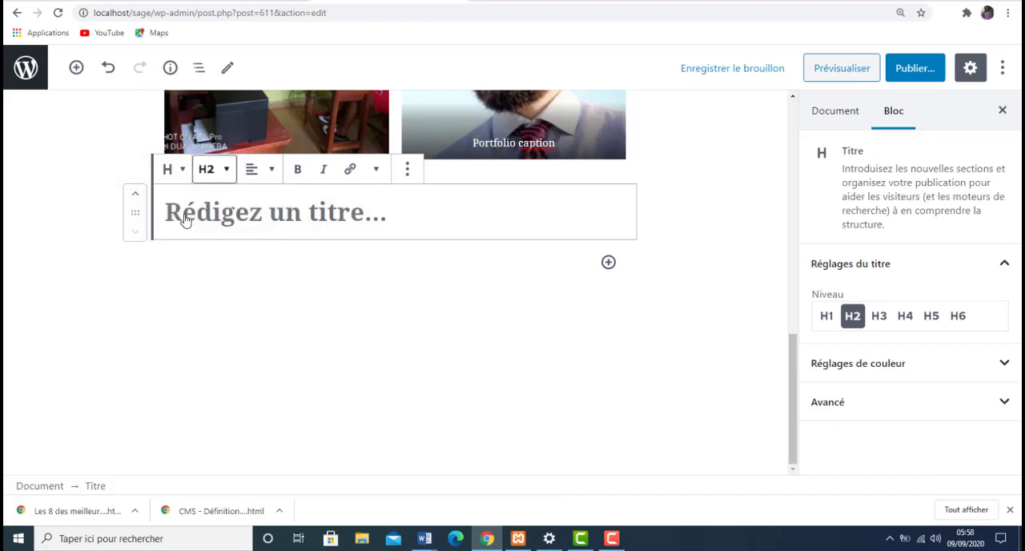
pyautogui.click(249, 211)
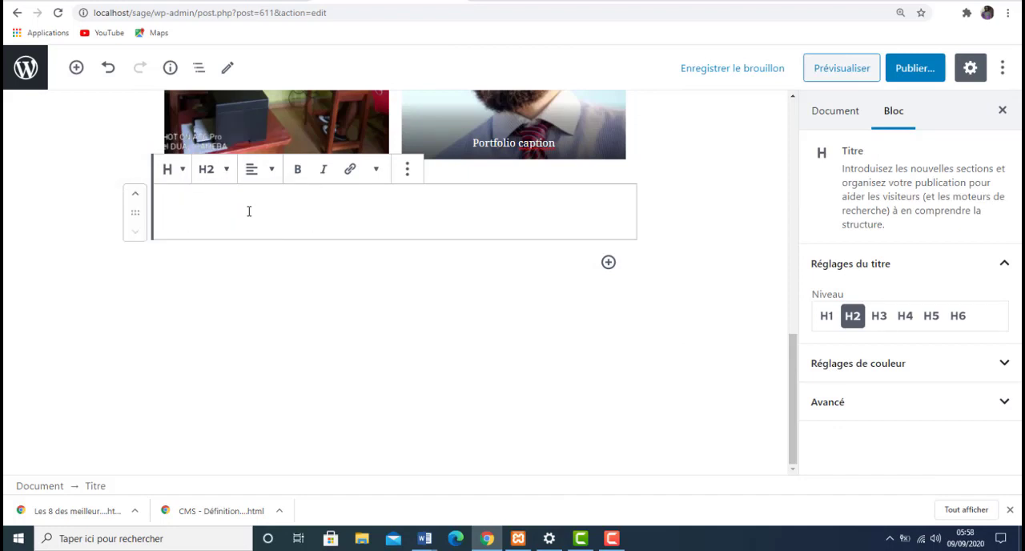
pyautogui.write('M')
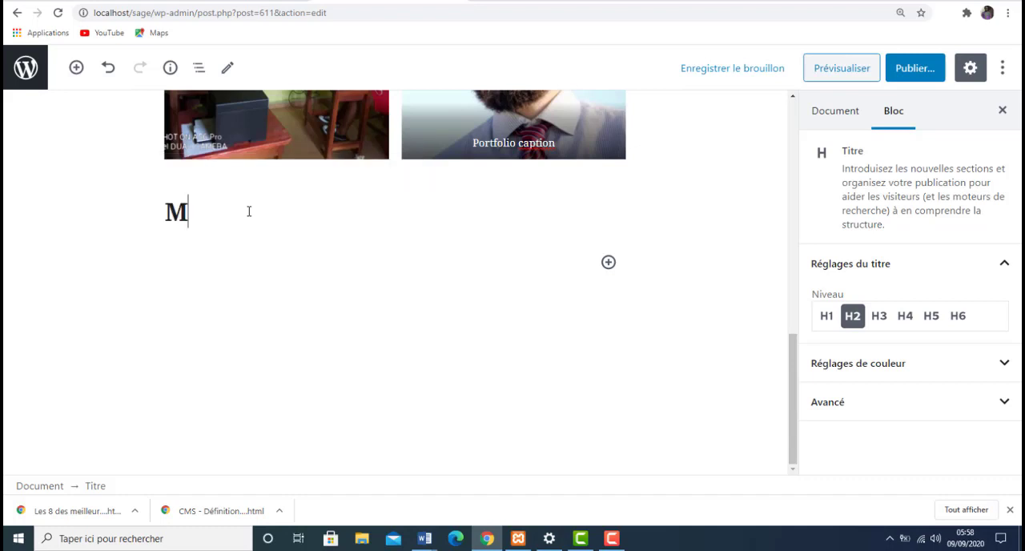
pyautogui.write('a liste')
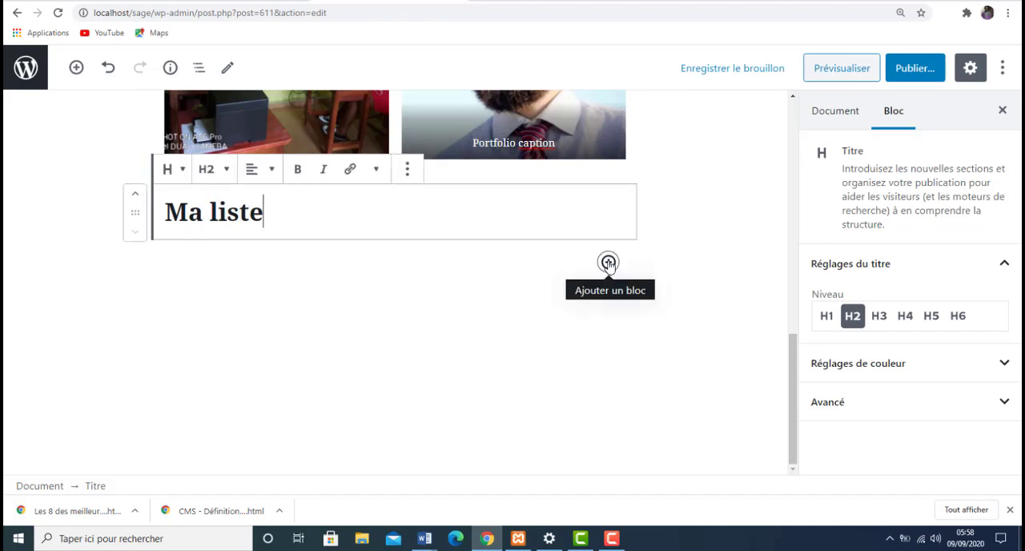
# - Insert a bulleted list block below the "Ma liste" heading
pyautogui.click(608, 262)
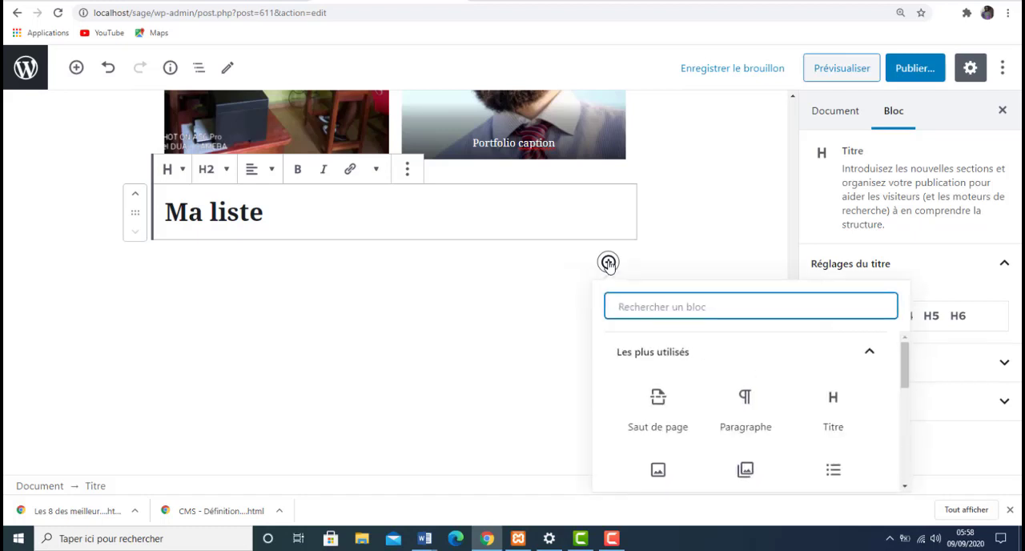
pyautogui.moveTo(905, 368); pyautogui.dragTo(908, 379)
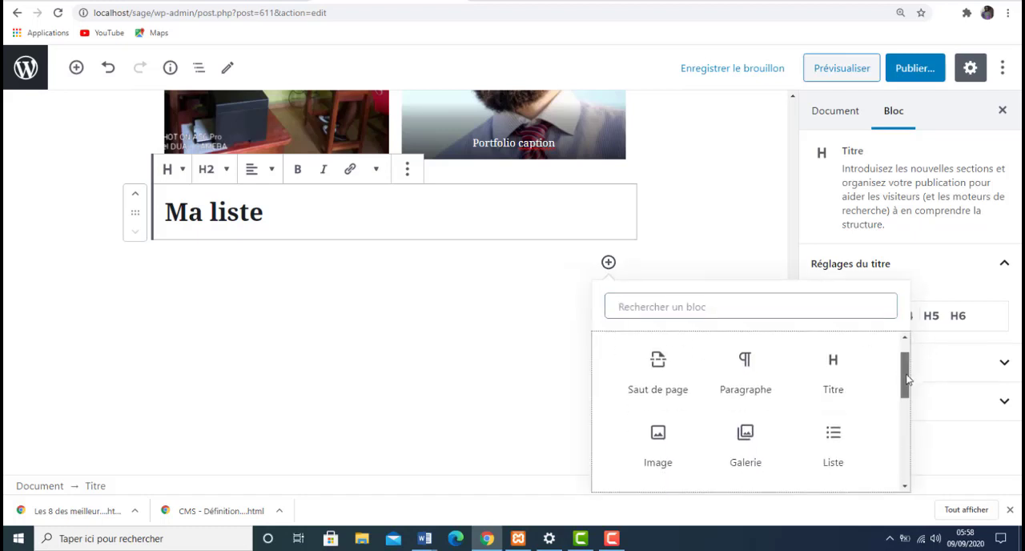
pyautogui.scroll(-1, 908, 380)
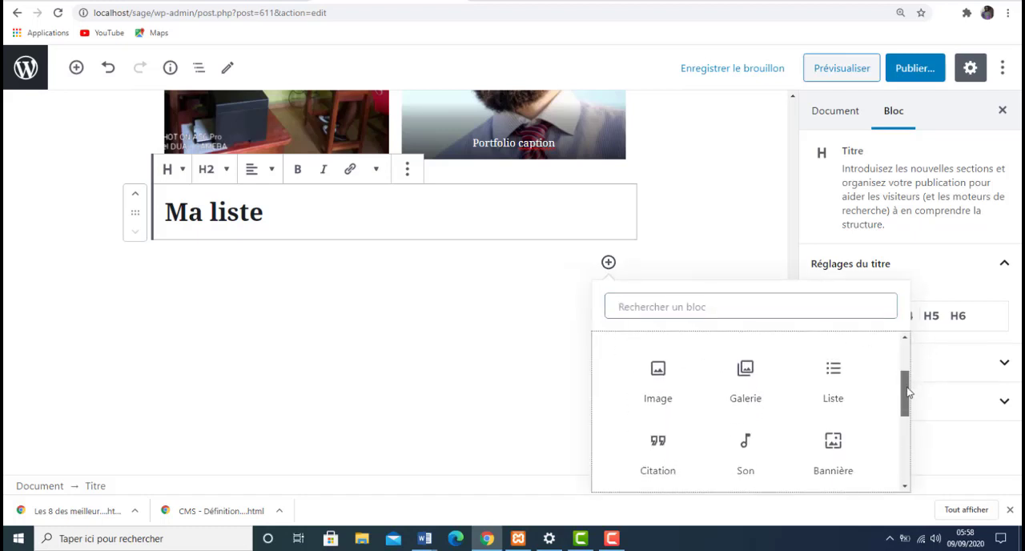
pyautogui.click(839, 369)
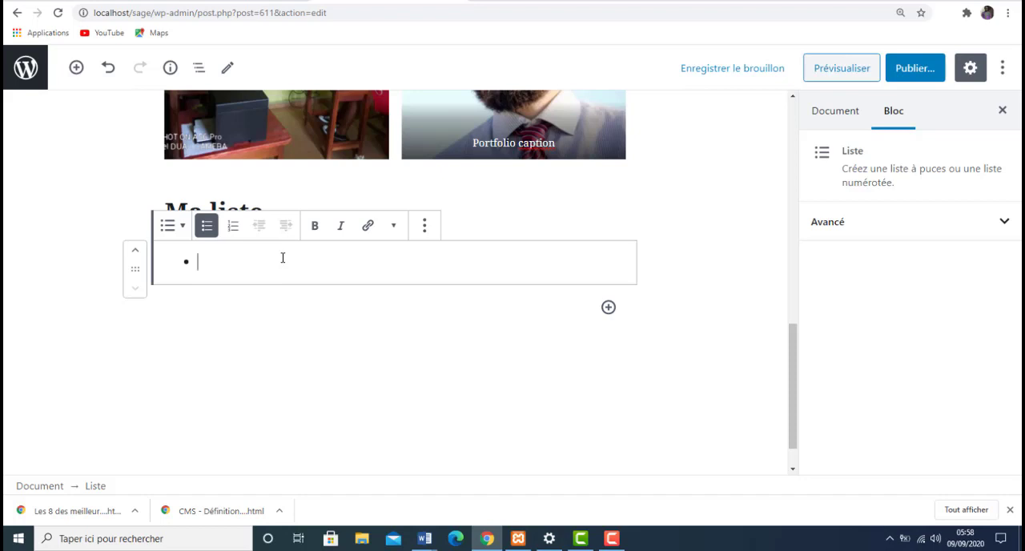
pyautogui.scroll(-1, 283, 257)
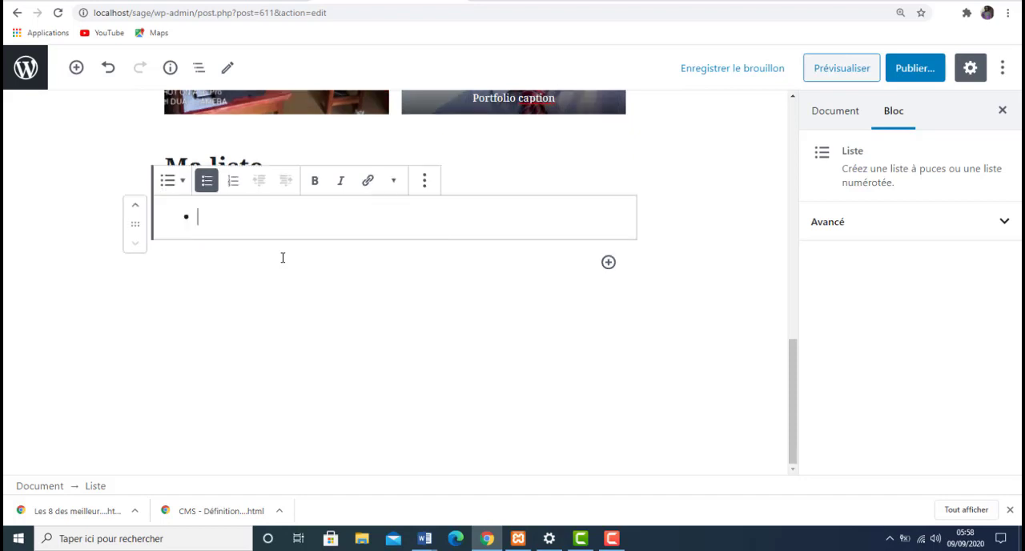
# - Enter "Etude du HTML" and "Etude des editeur de texte" as the first two items of the list
pyautogui.write('Etu')
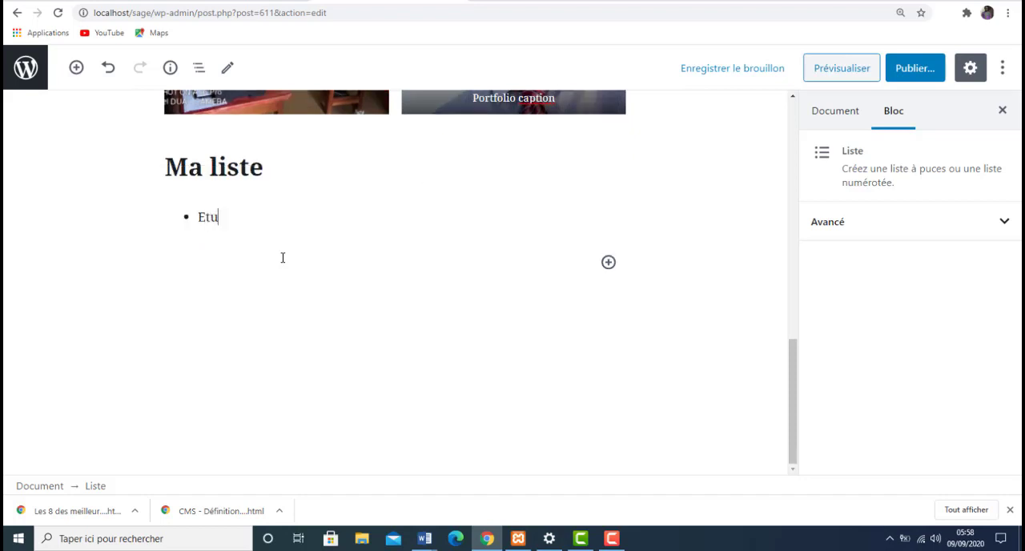
pyautogui.write('de du HTML')
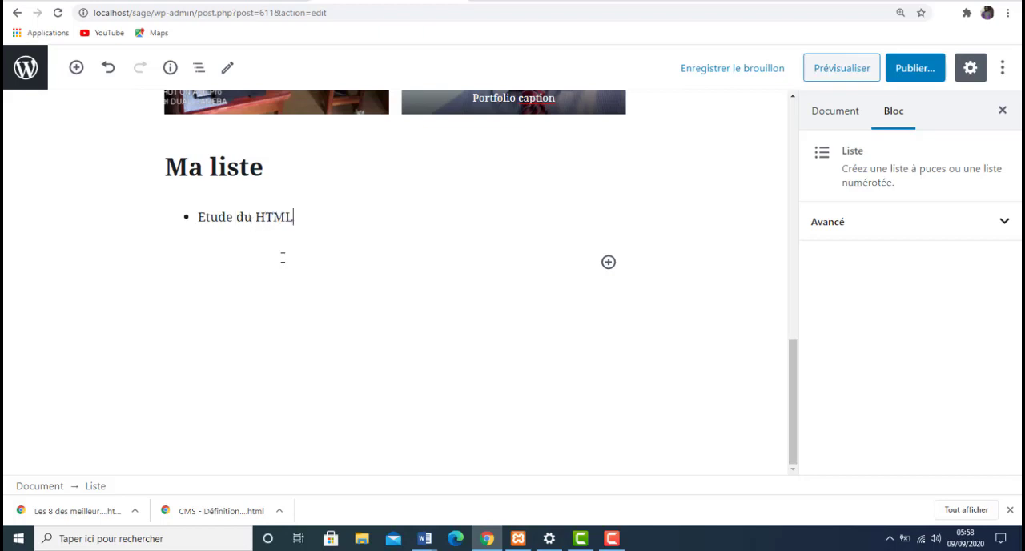
pyautogui.press('Return')
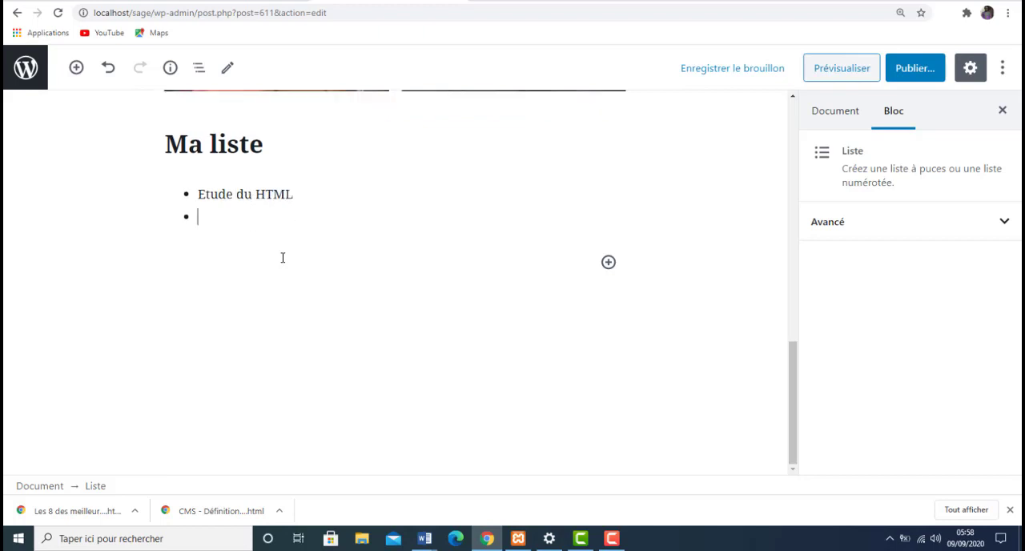
pyautogui.write('Etude des edit')
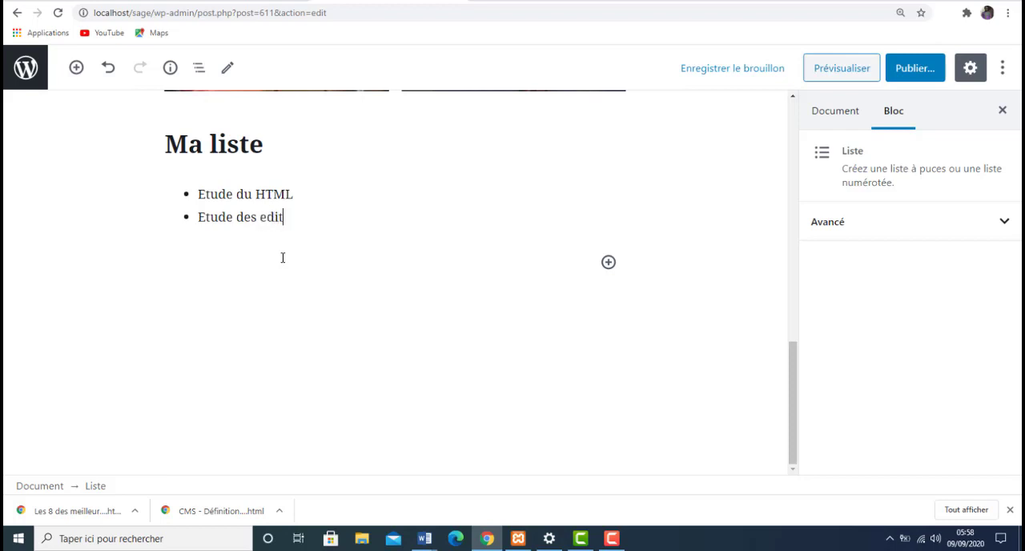
pyautogui.write('eur de texte')
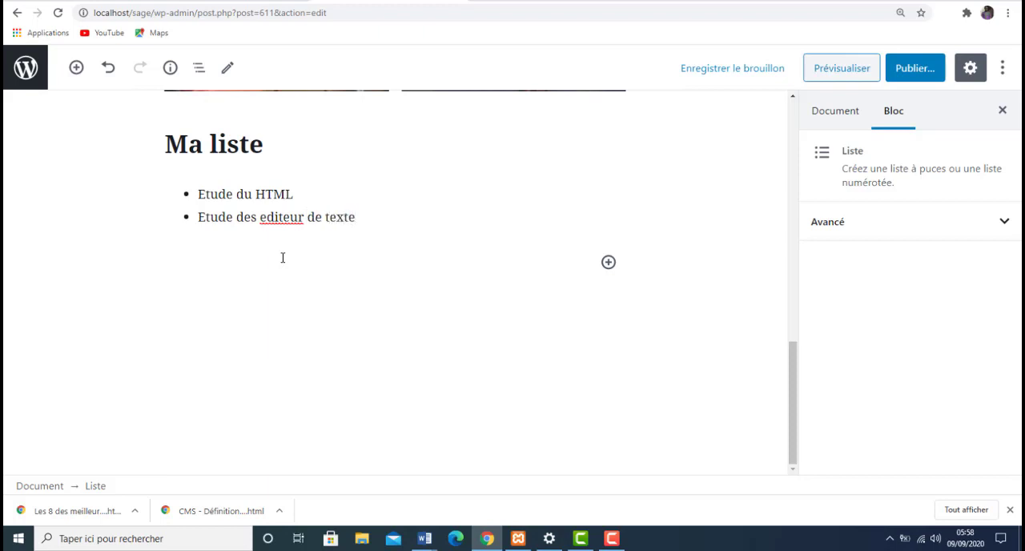
pyautogui.press('Return')
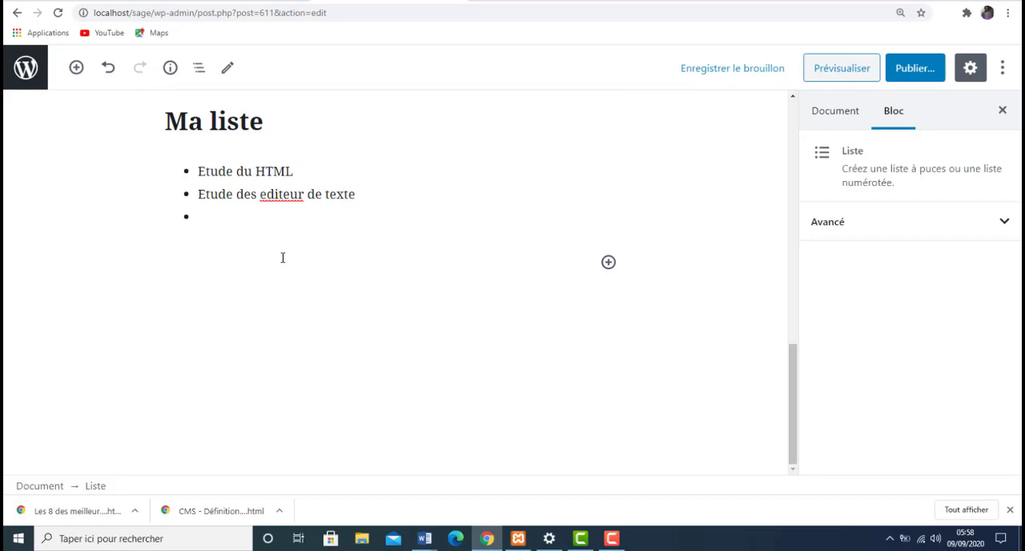
# - Write "Etudes CMS ( Wordpress, prestashop...)" as the third list item and start a fourth one
pyautogui.write('Etudes CMS')
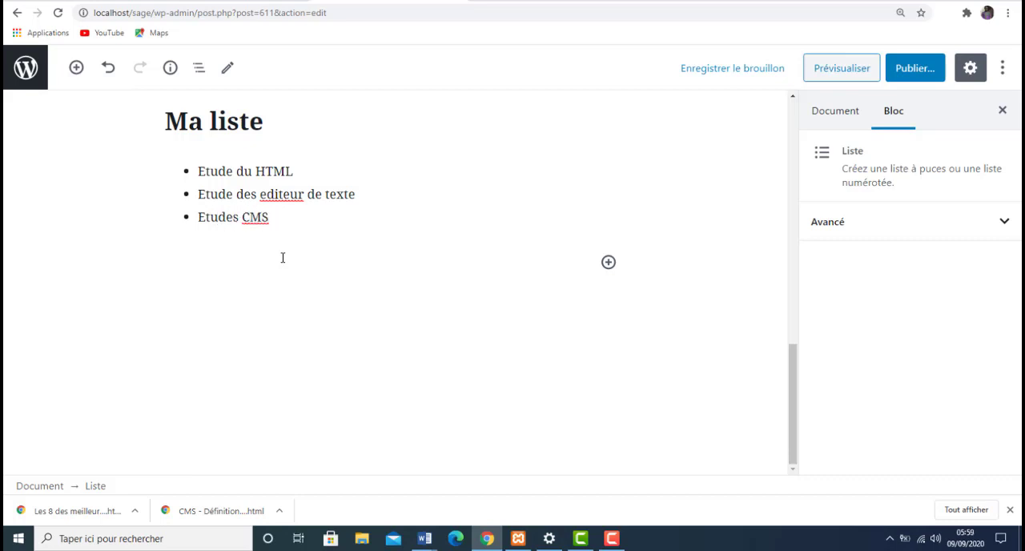
pyautogui.write(' ( Wordpress,')
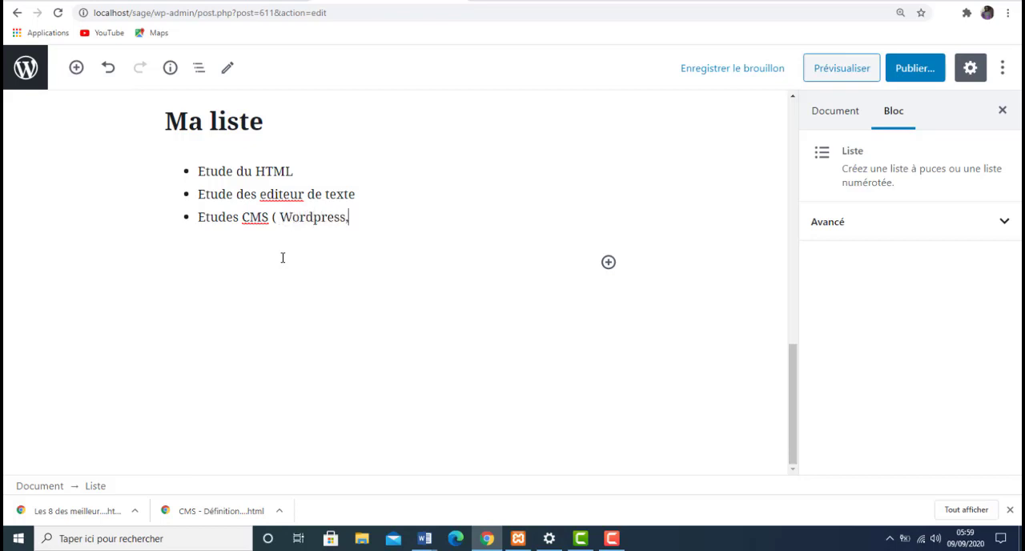
pyautogui.write(' prestashop')
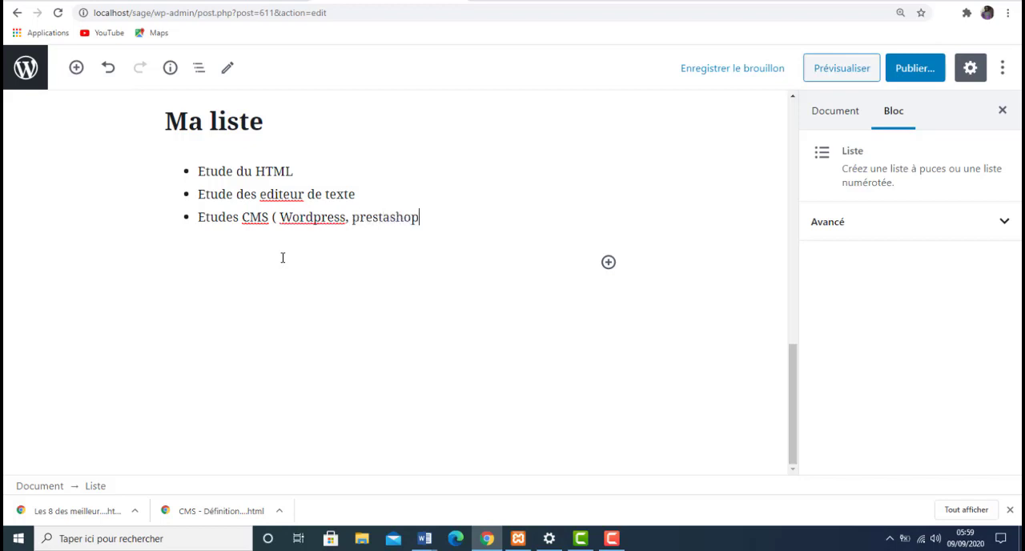
pyautogui.write('...à')
pyautogui.press('BackSpace')
pyautogui.write(')')
pyautogui.press('Return')
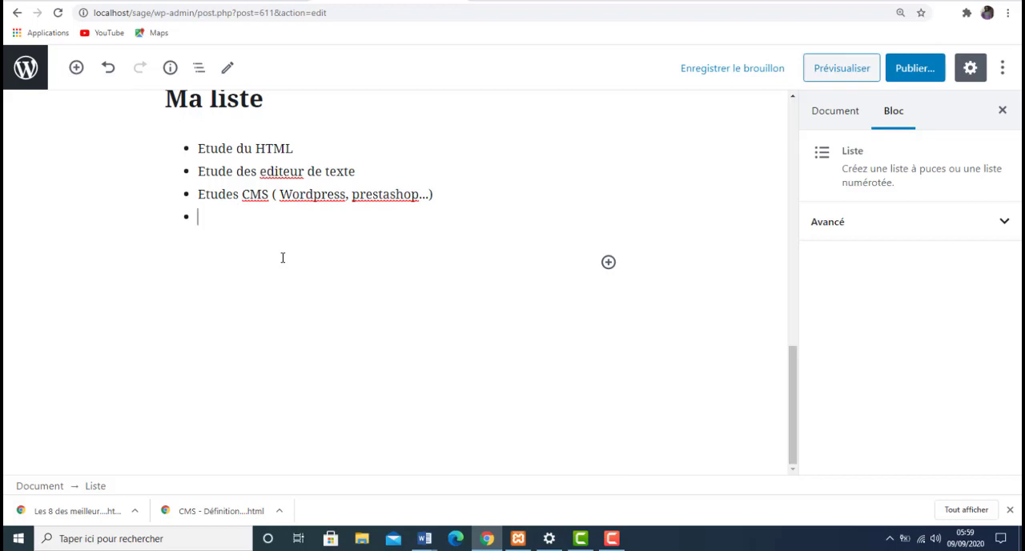
# - Enter "Migration de votre site ou Hébergement..." as the fourth list item
pyautogui.write('Migration ')
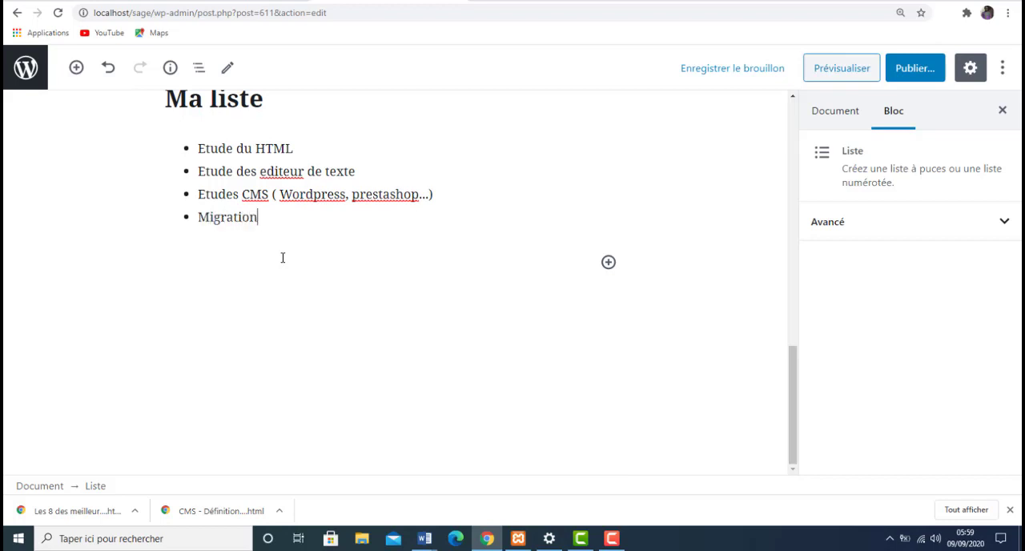
pyautogui.write('de votre site')
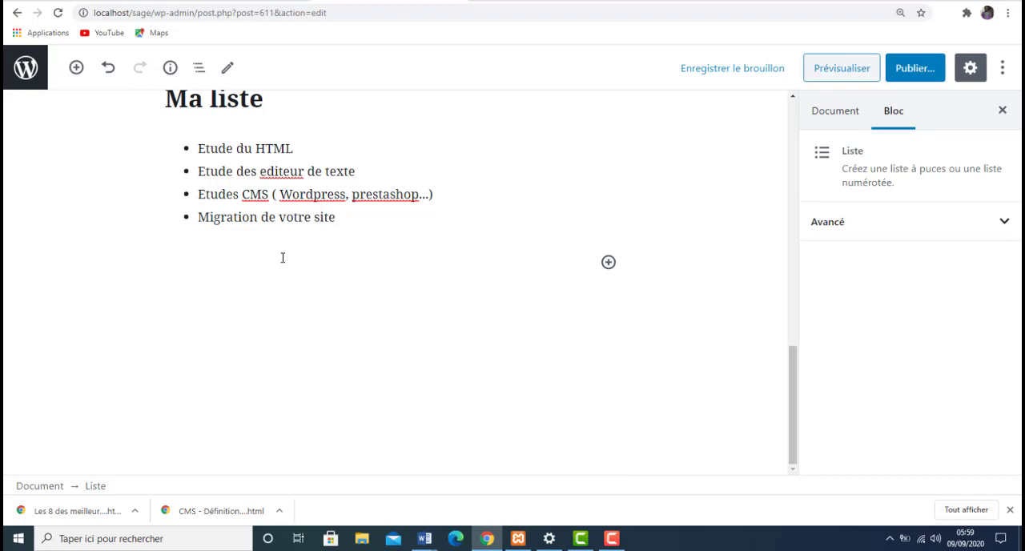
pyautogui.write(' ou Hébergement')
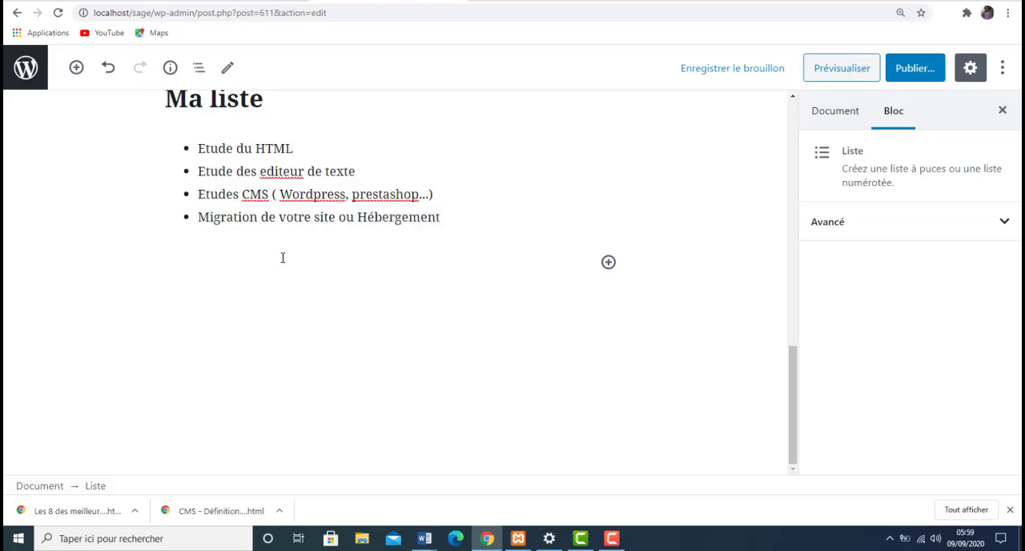
pyautogui.write('...')
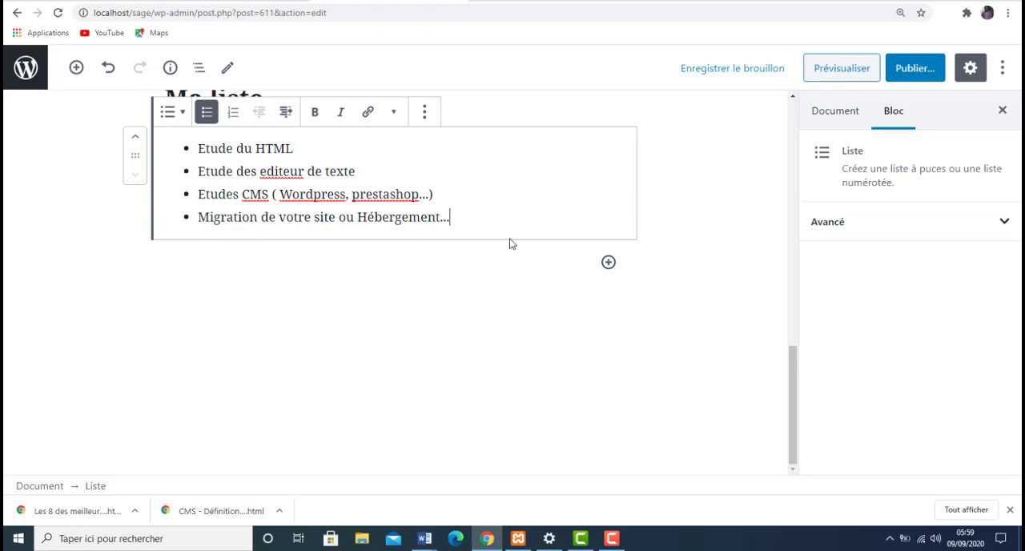
# - Insert a banner block (Bannière) below the bulleted list
pyautogui.click(606, 264)
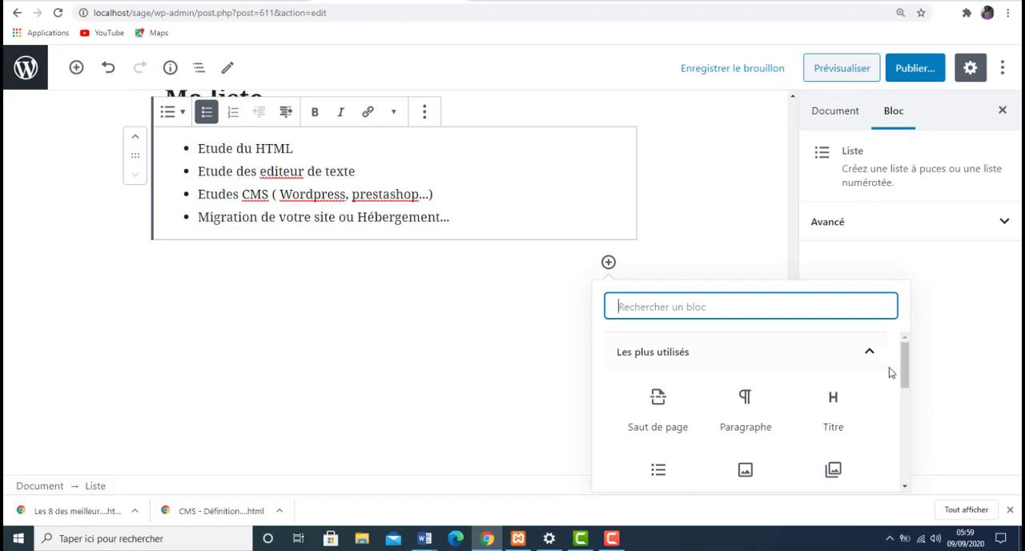
pyautogui.moveTo(905, 381); pyautogui.dragTo(932, 435)
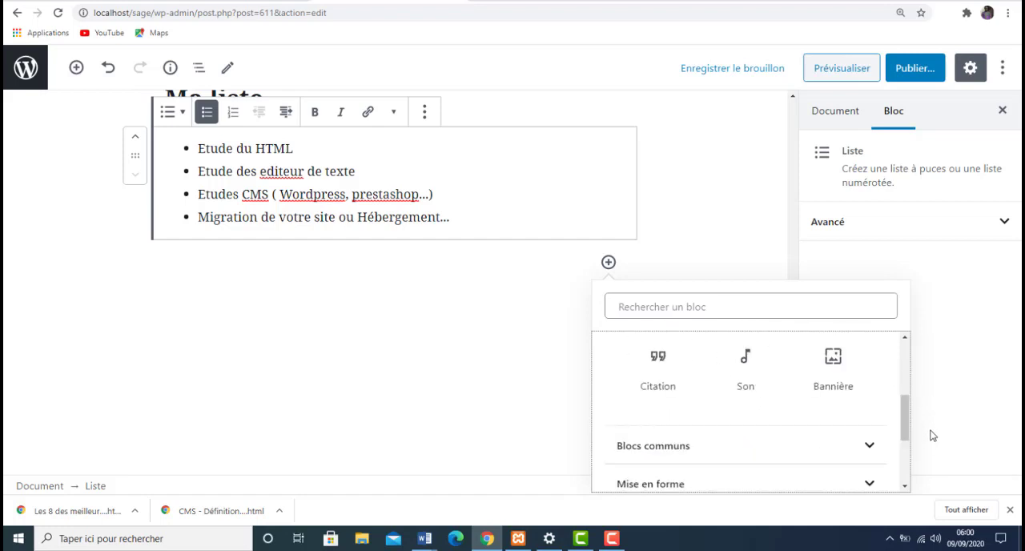
pyautogui.click(843, 367)
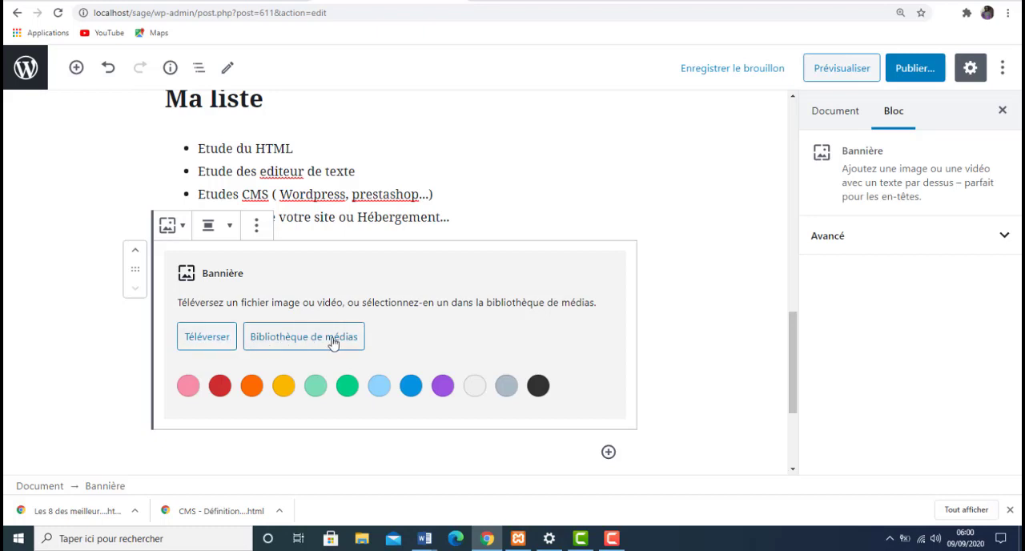
# - Insert a file block (Fichier) from the common blocks below the banner and open the media library for it
pyautogui.click(608, 453)
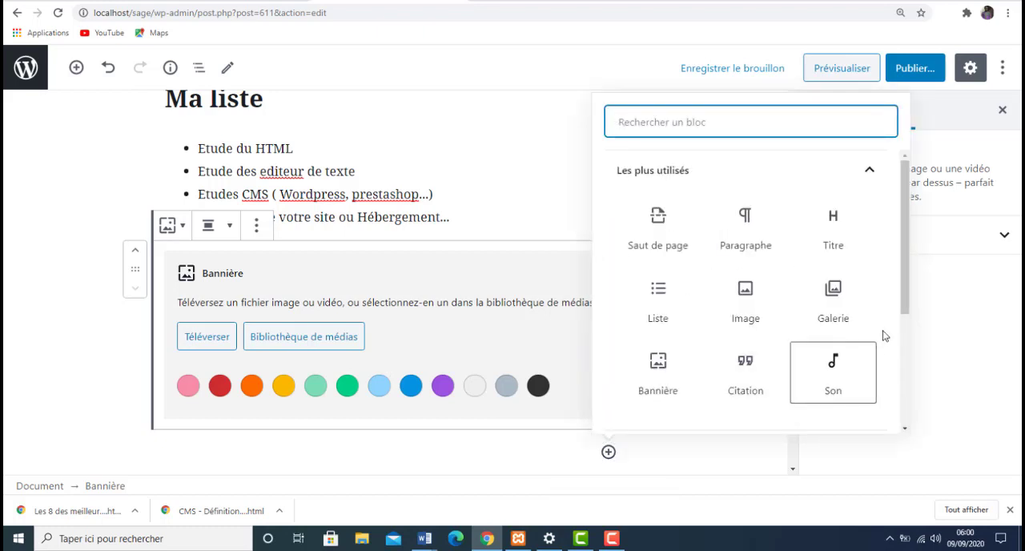
pyautogui.moveTo(902, 303); pyautogui.dragTo(916, 388)
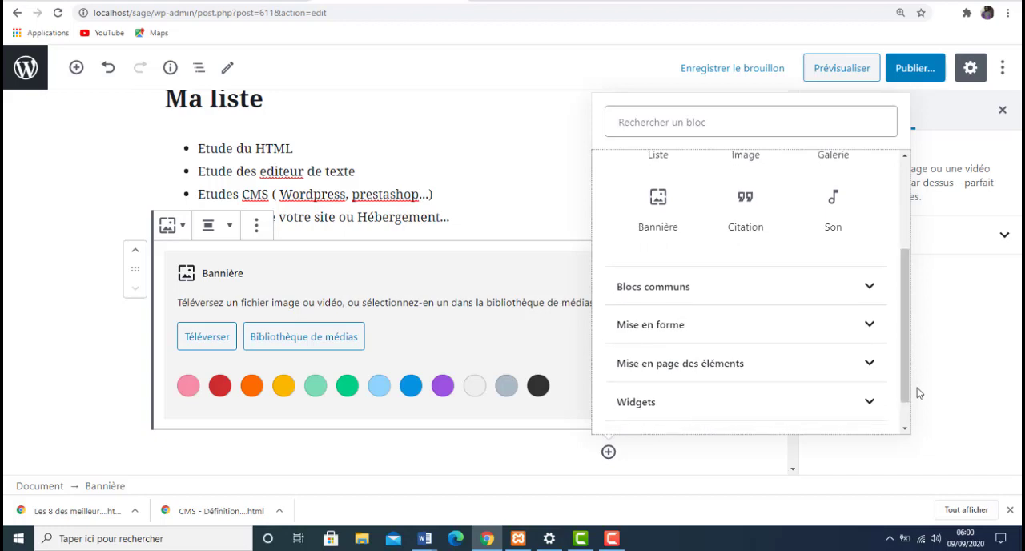
pyautogui.click(870, 288)
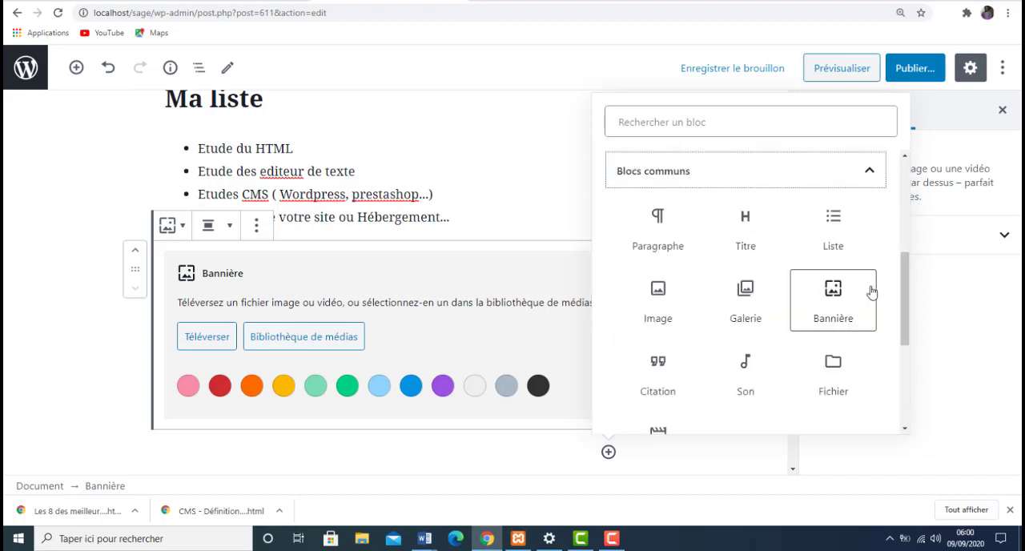
pyautogui.moveTo(909, 319)
pyautogui.mouseDown()
pyautogui.moveTo(916, 389)
pyautogui.moveTo(911, 330)
pyautogui.mouseUp()
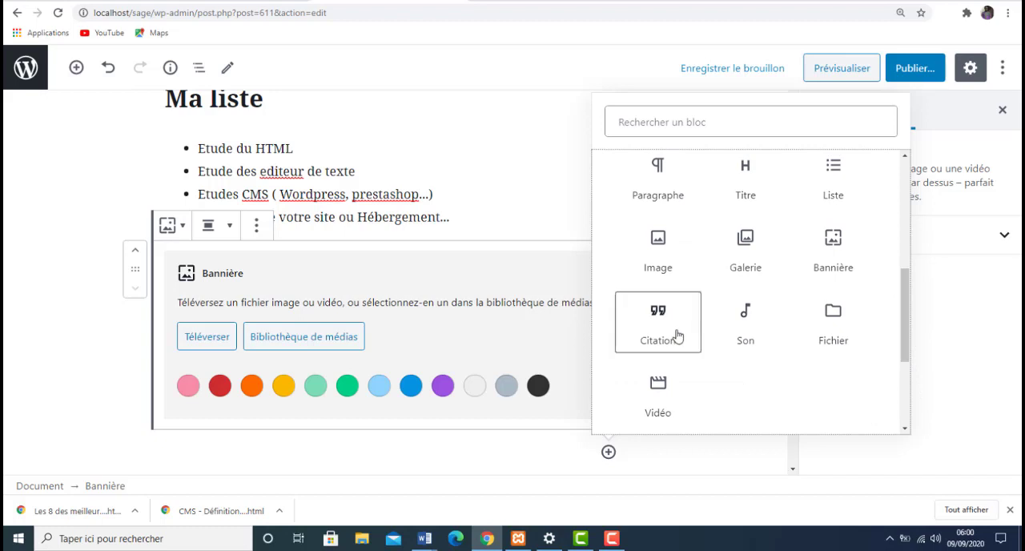
pyautogui.click(843, 341)
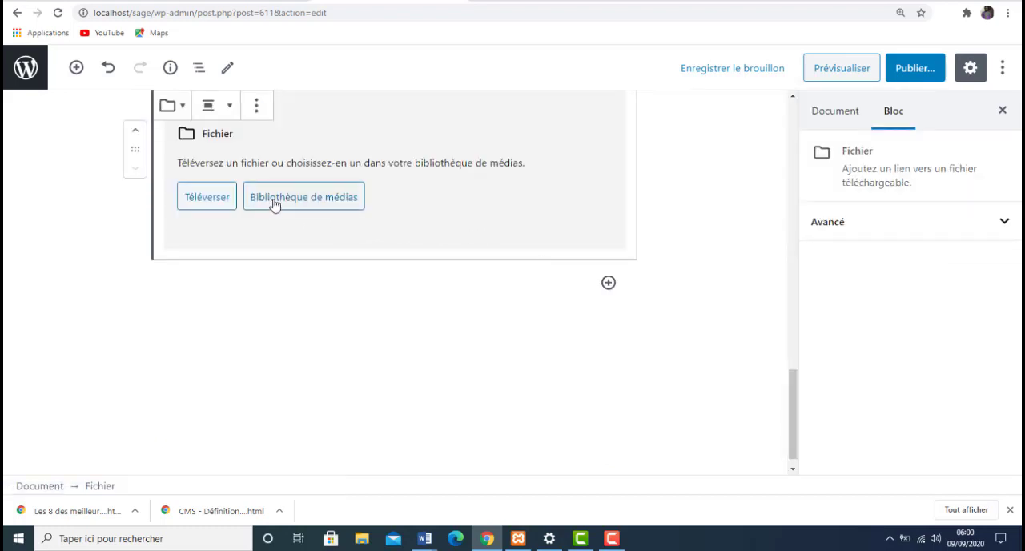
pyautogui.click(304, 198)
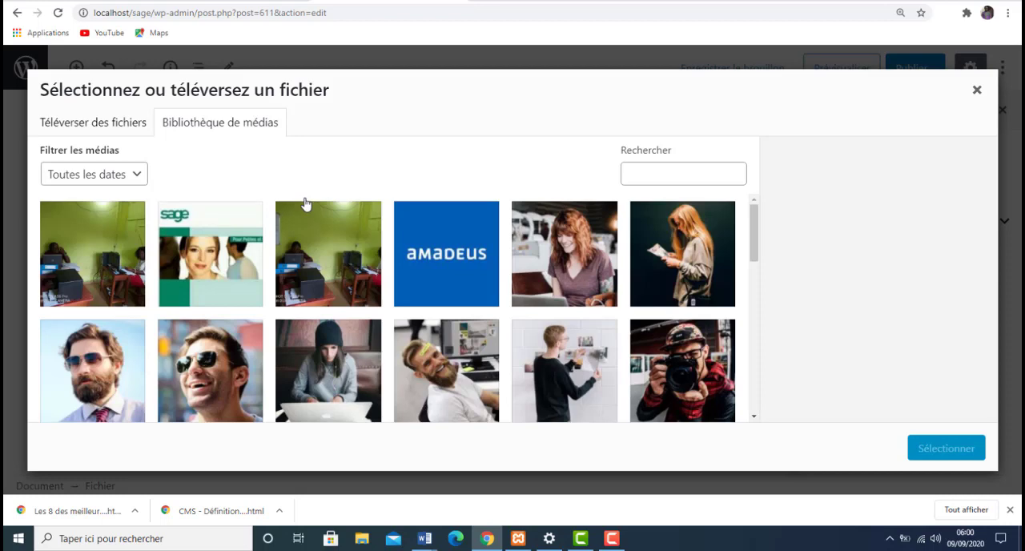
# - Try to upload Annuaire-2012-chapitre-8 from the Téléchargements folder for the file block
pyautogui.click(346, 232)
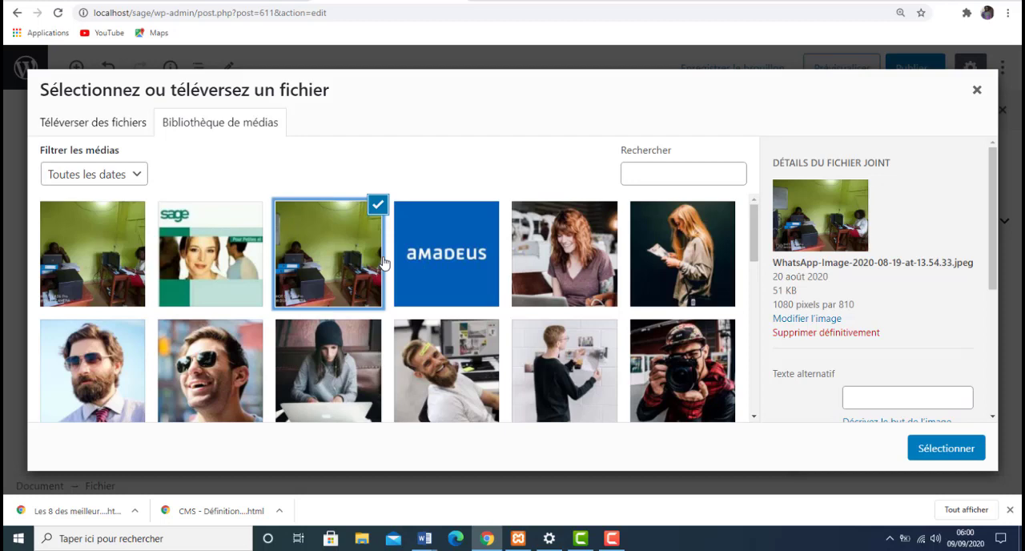
pyautogui.click(112, 130)
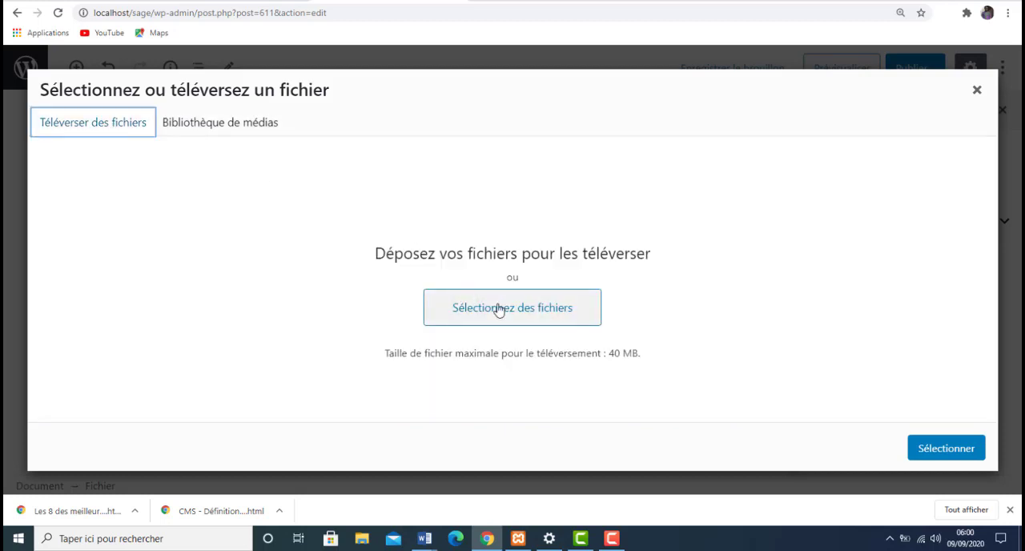
pyautogui.click(498, 309)
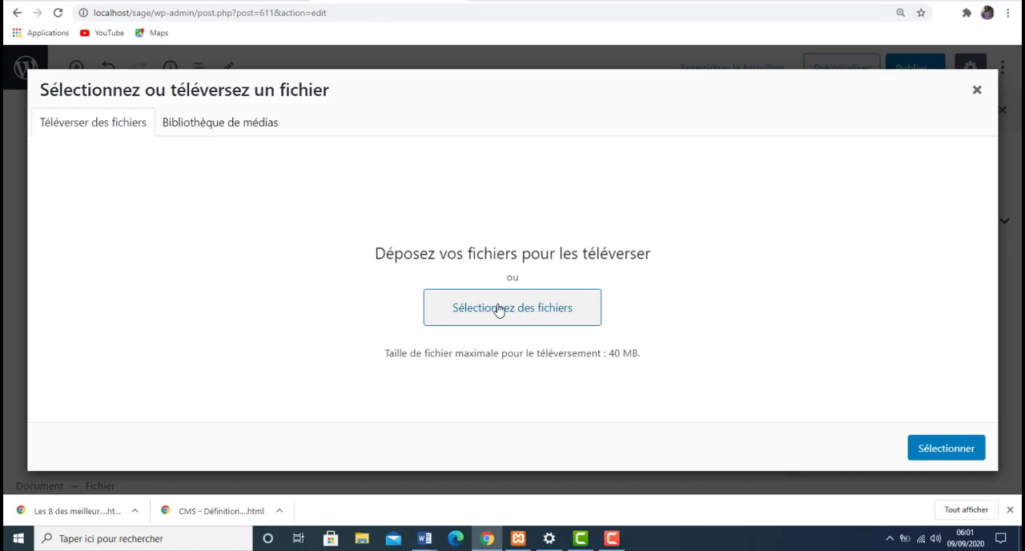
pyautogui.click(498, 309)
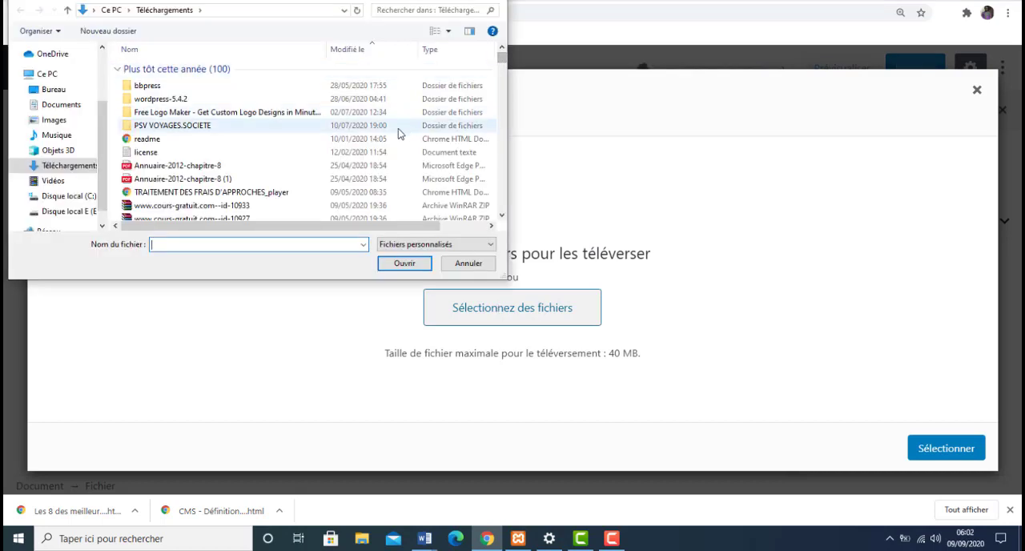
pyautogui.click(335, 166)
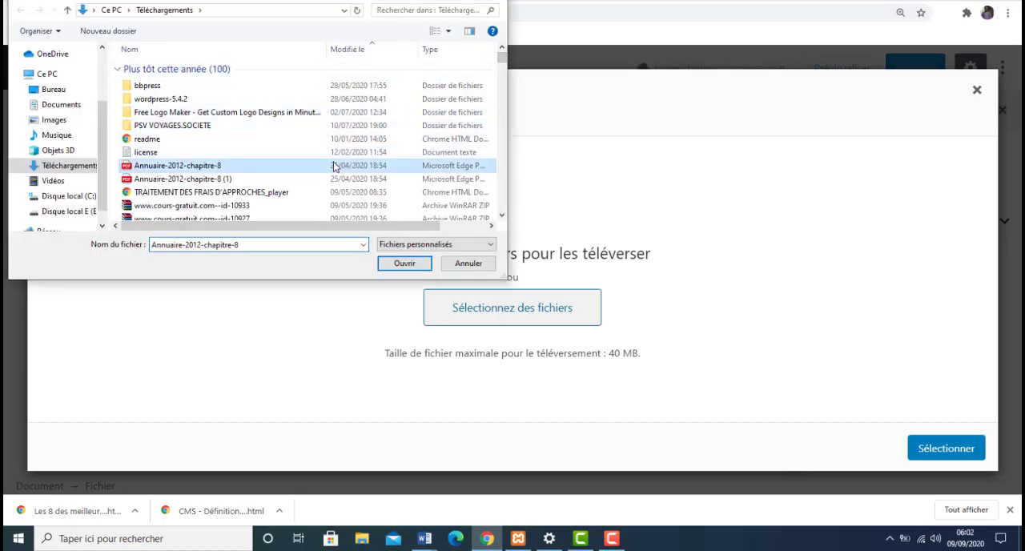
pyautogui.click(403, 265)
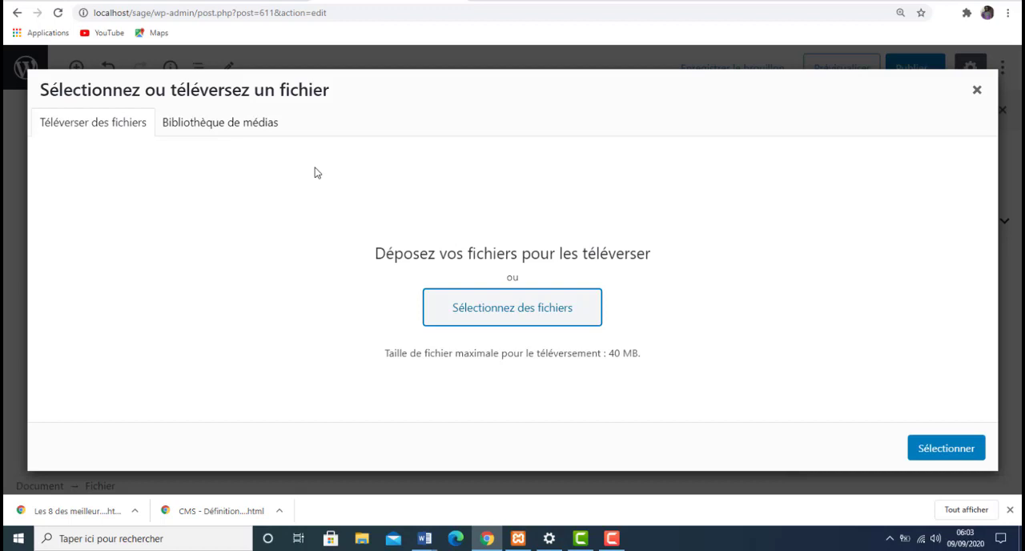
# - Choose gallery8.jpg from the media library as the file block's downloadable file
pyautogui.click(238, 127)
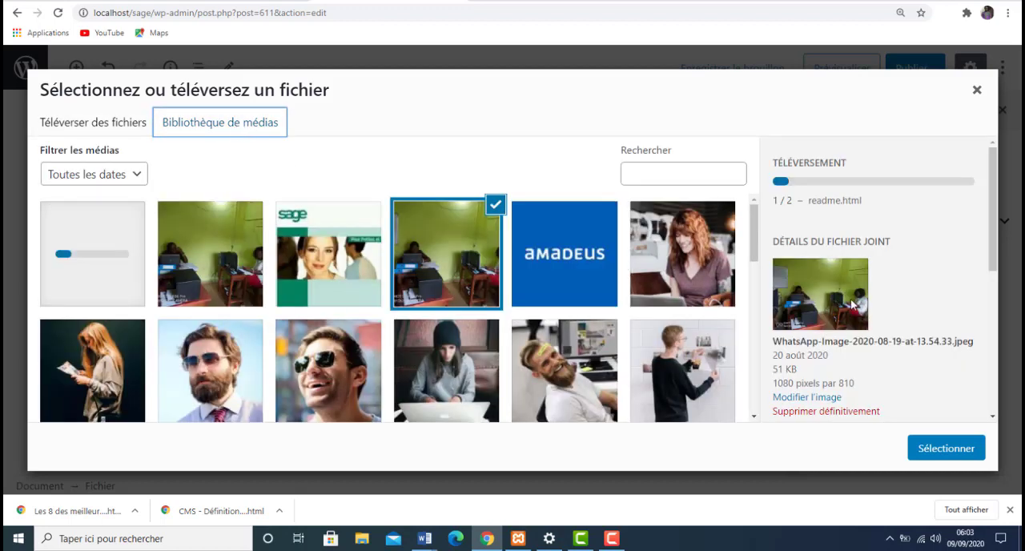
pyautogui.click(470, 376)
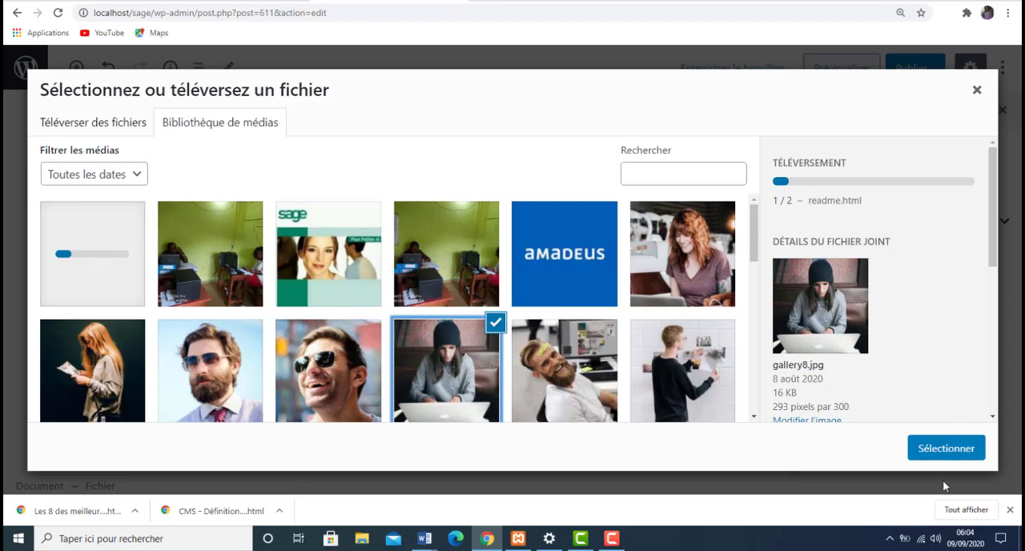
pyautogui.click(946, 448)
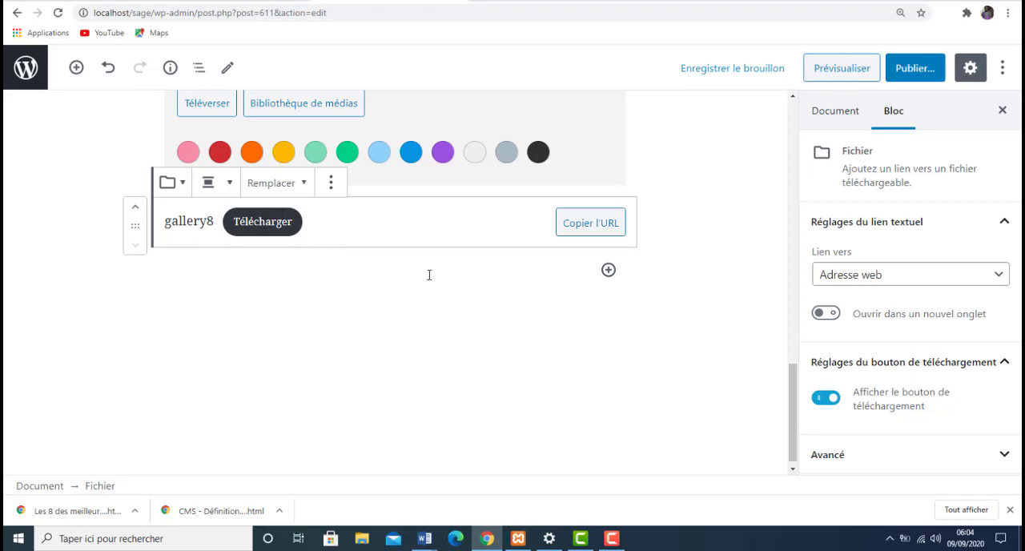
# - Insert a video block (Vidéo) below the gallery8 file block and open its web address entry
pyautogui.click(608, 270)
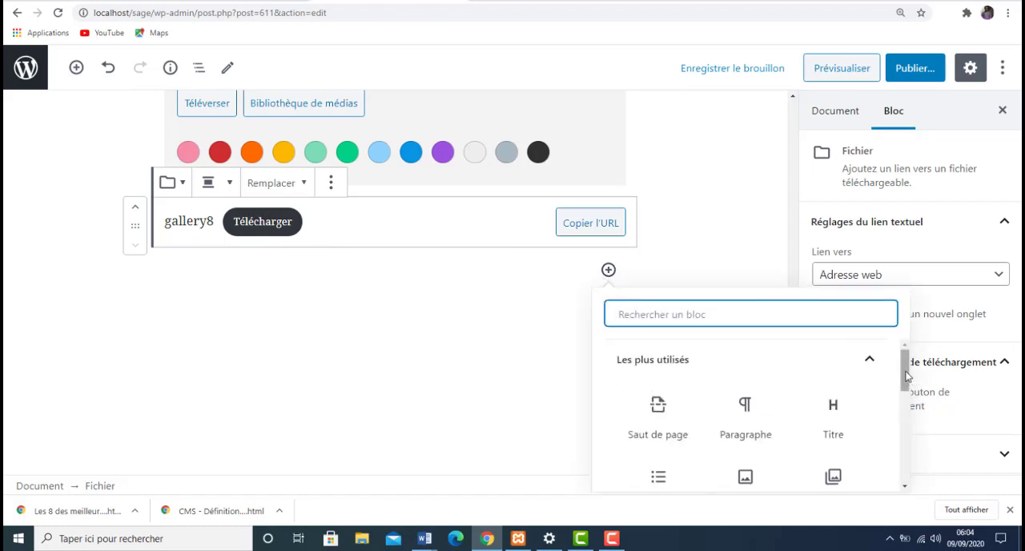
pyautogui.moveTo(907, 376); pyautogui.dragTo(917, 455)
pyautogui.click(875, 450)
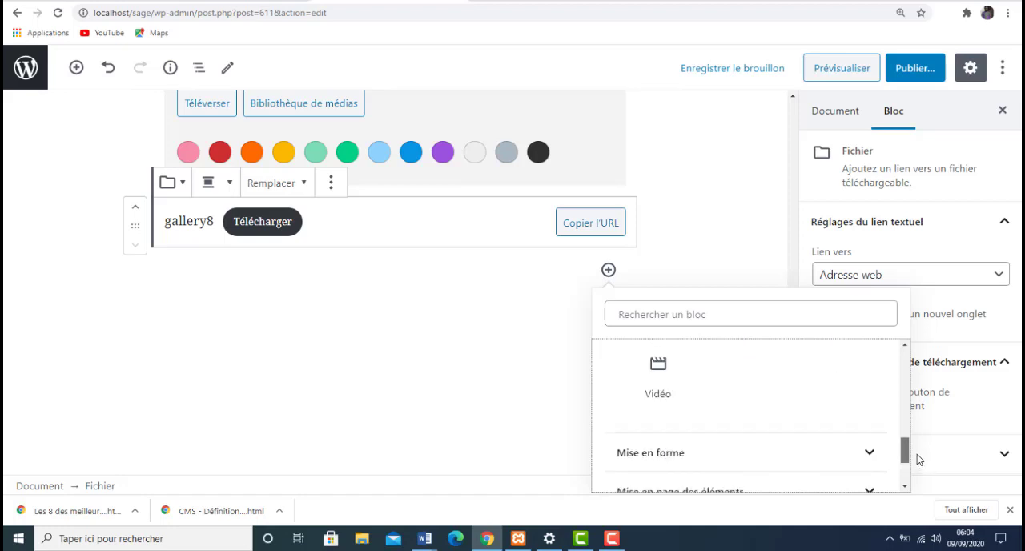
pyautogui.click(666, 384)
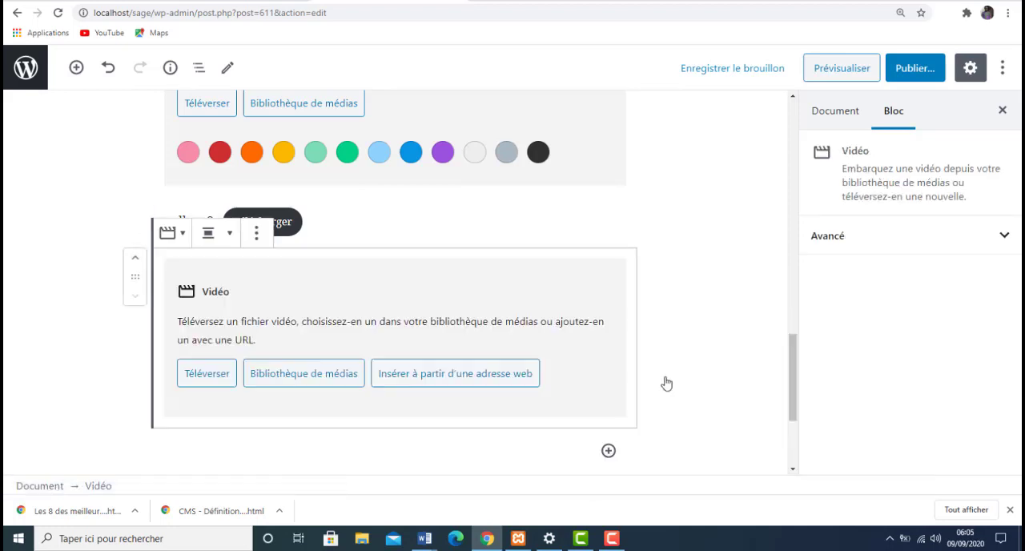
pyautogui.click(317, 371)
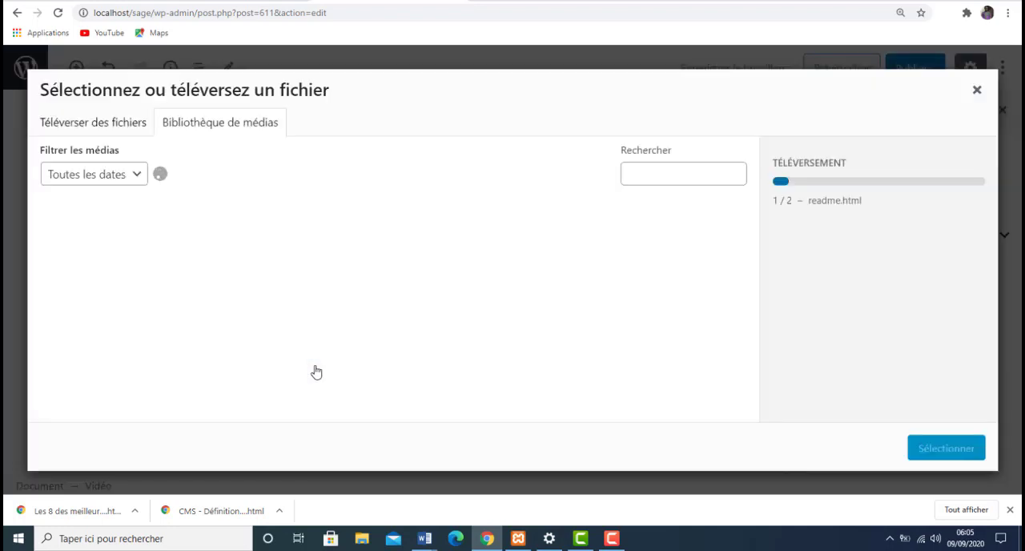
pyautogui.click(978, 92)
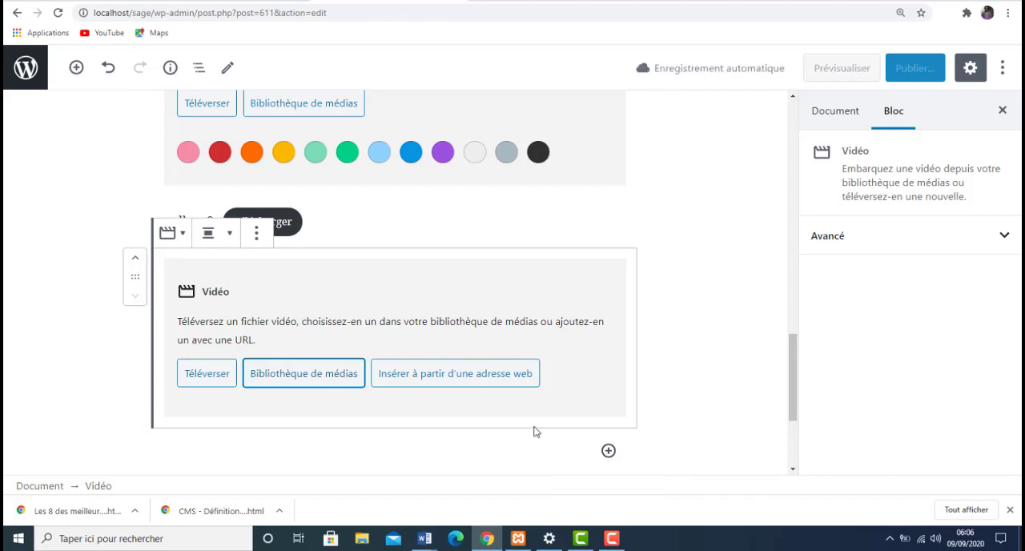
pyautogui.click(440, 378)
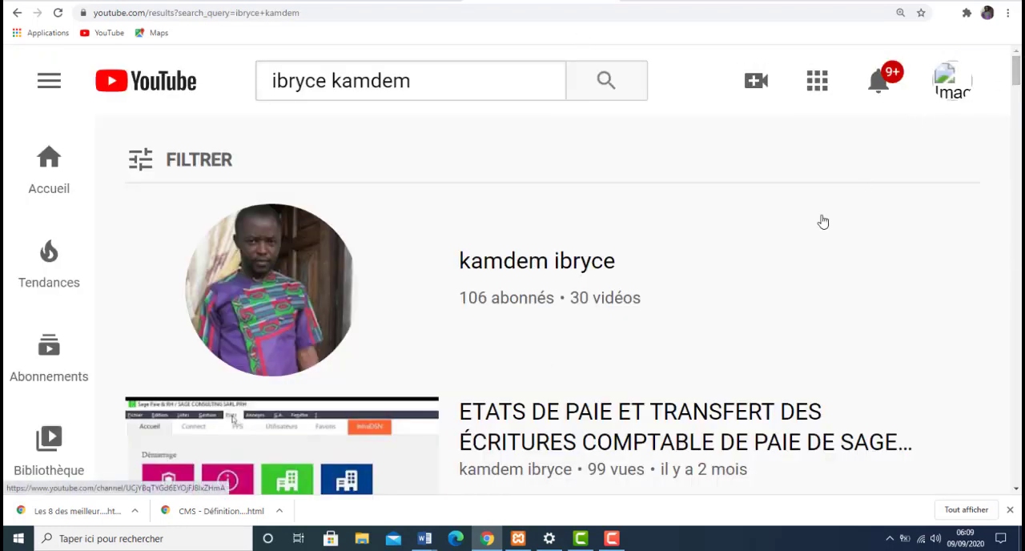
# - Switch to YouTube, open the video "ETATS DE PAIE ET TRANSFERT DES ÉCRITURES COMPTABLE DE PAIE DE SAGE PAIE & RH" and copy its address
pyautogui.moveTo(519, 409)
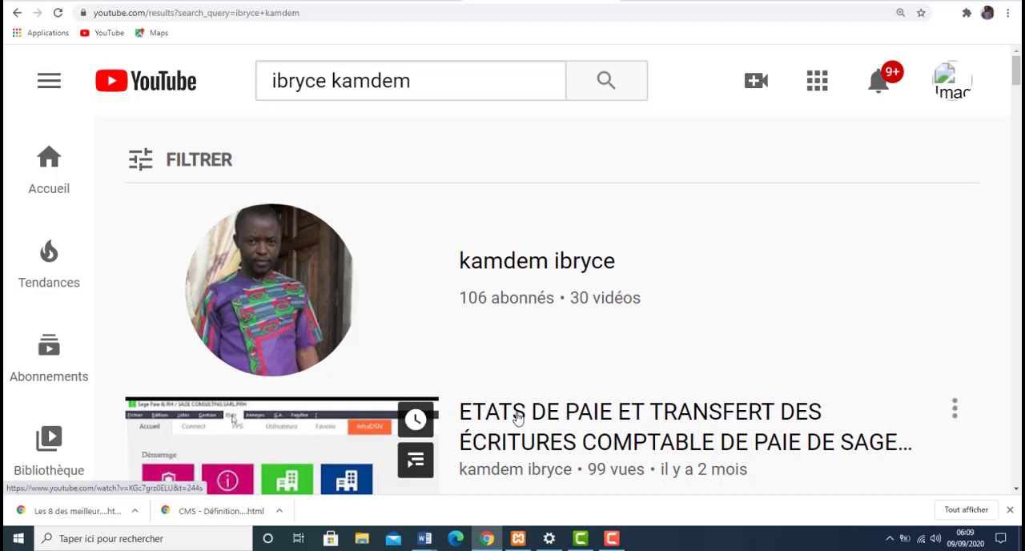
pyautogui.click(562, 411)
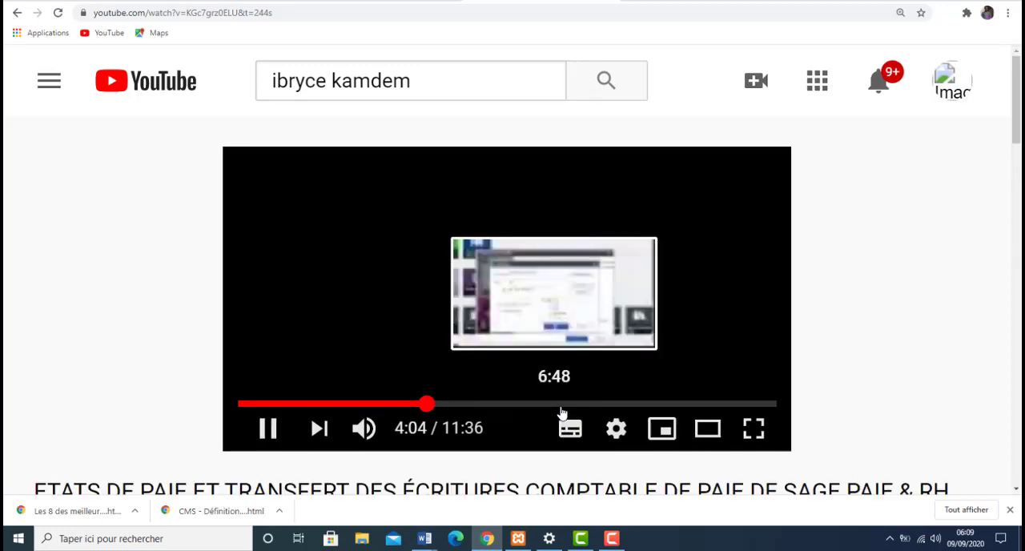
pyautogui.click(280, 13)
pyautogui.hotkey('ctrl', 'c')
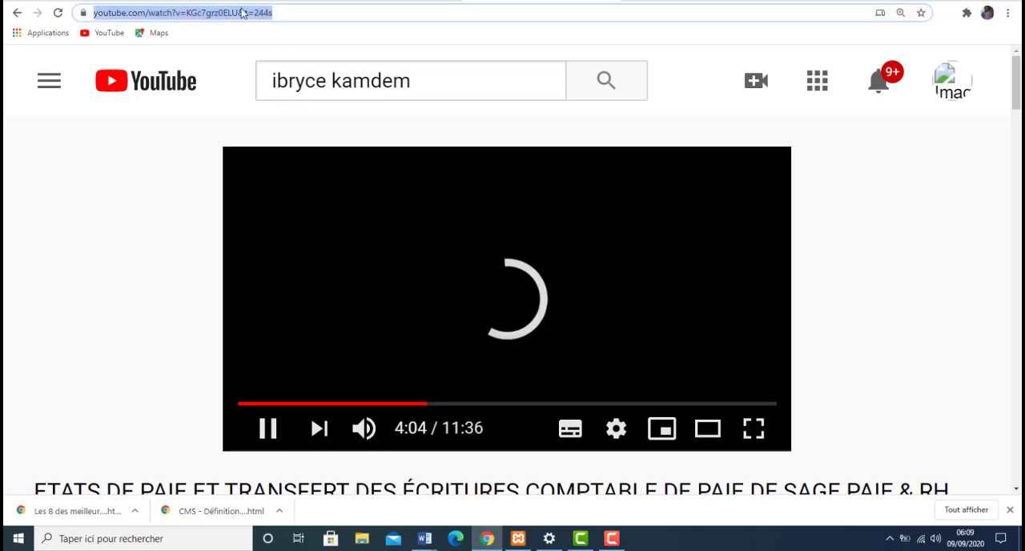
pyautogui.rightClick(241, 12)
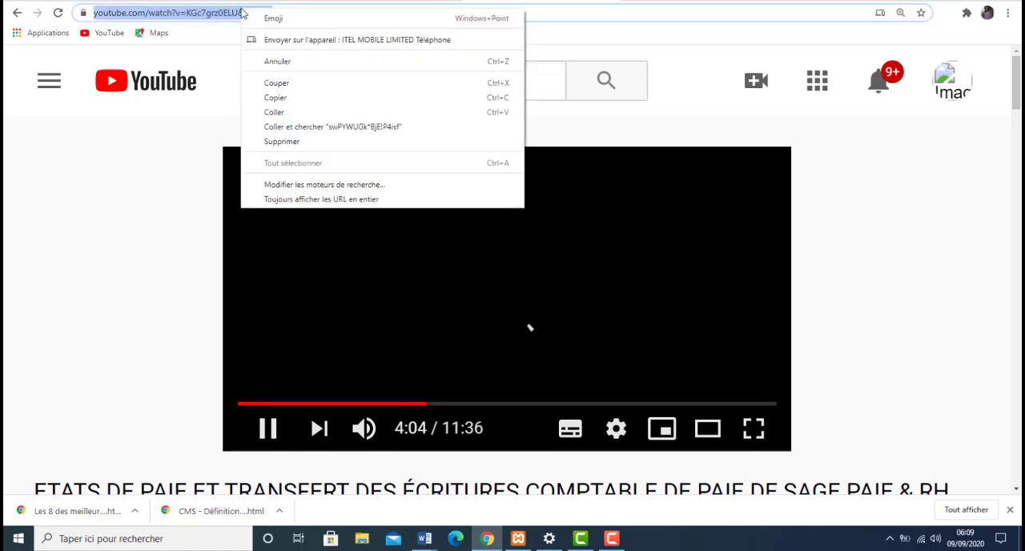
pyautogui.click(295, 99)
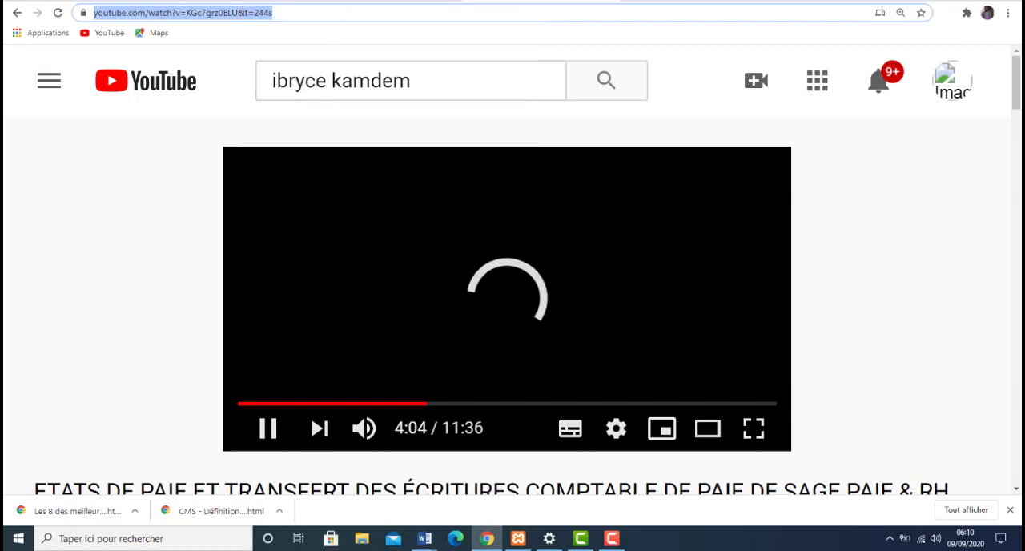
# - Return to the WordPress editor and insert the copied YouTube address as the video block's source
pyautogui.click(384, 1)
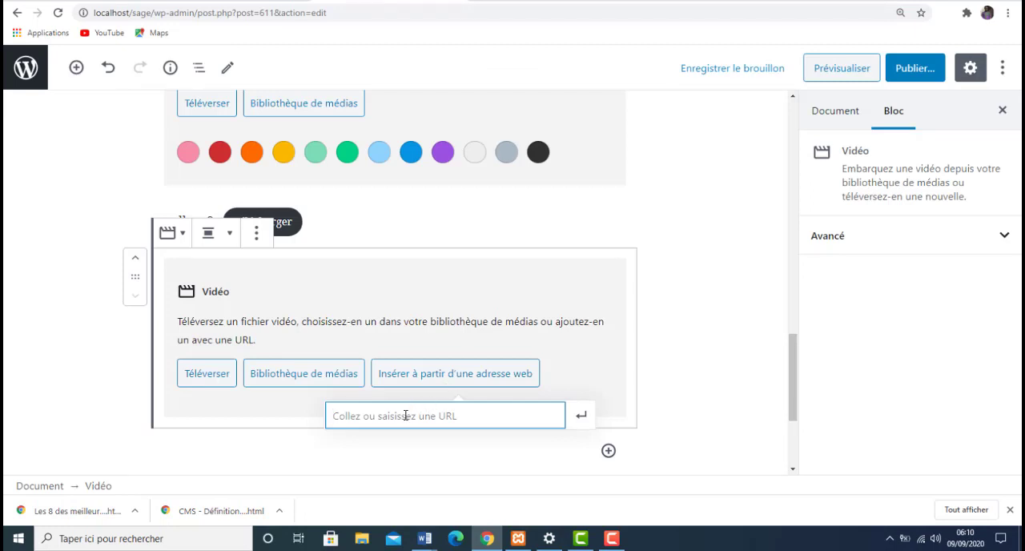
pyautogui.hotkey('ctrl', 'v')
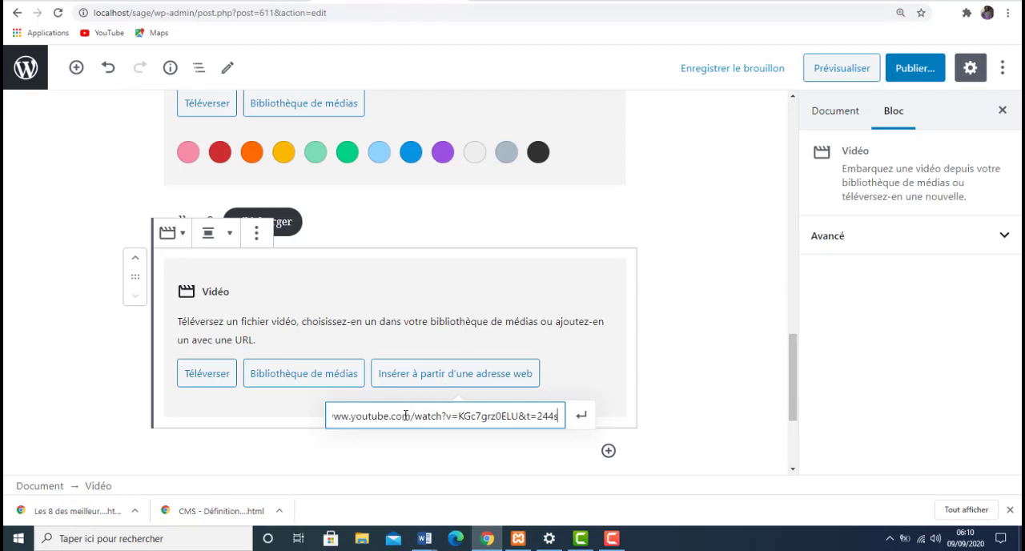
pyautogui.click(582, 414)
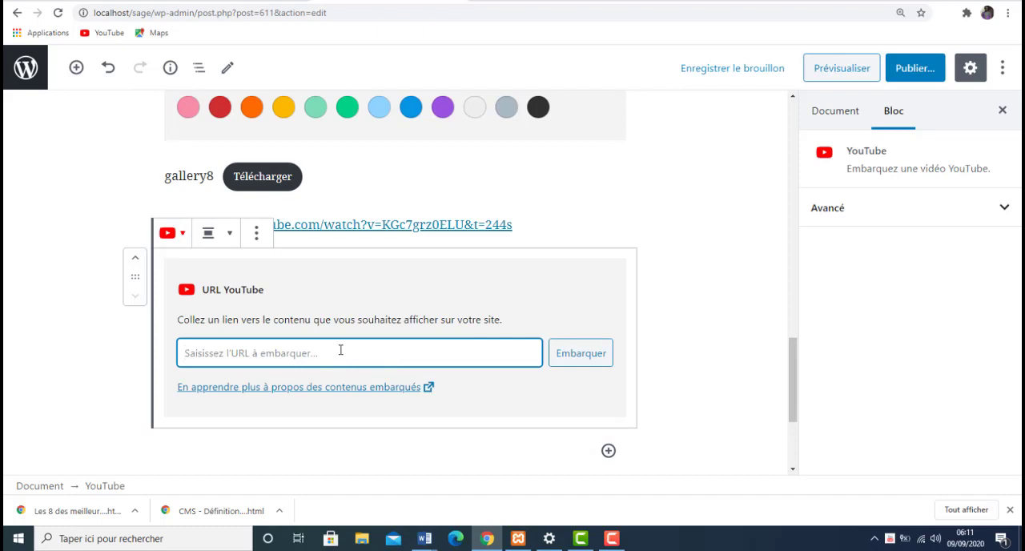
pyautogui.hotkey('ctrl', 'v')
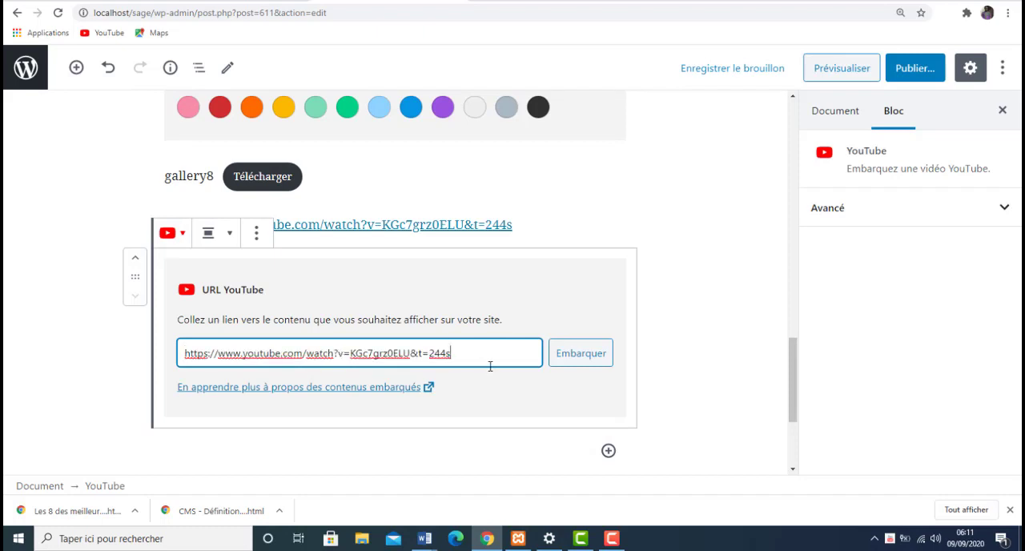
pyautogui.click(587, 356)
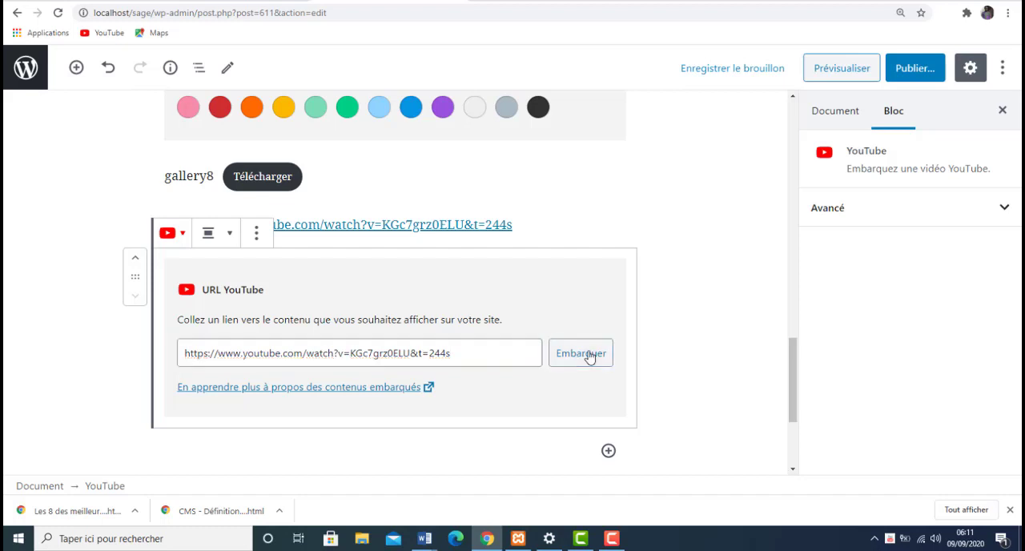
pyautogui.click(590, 357)
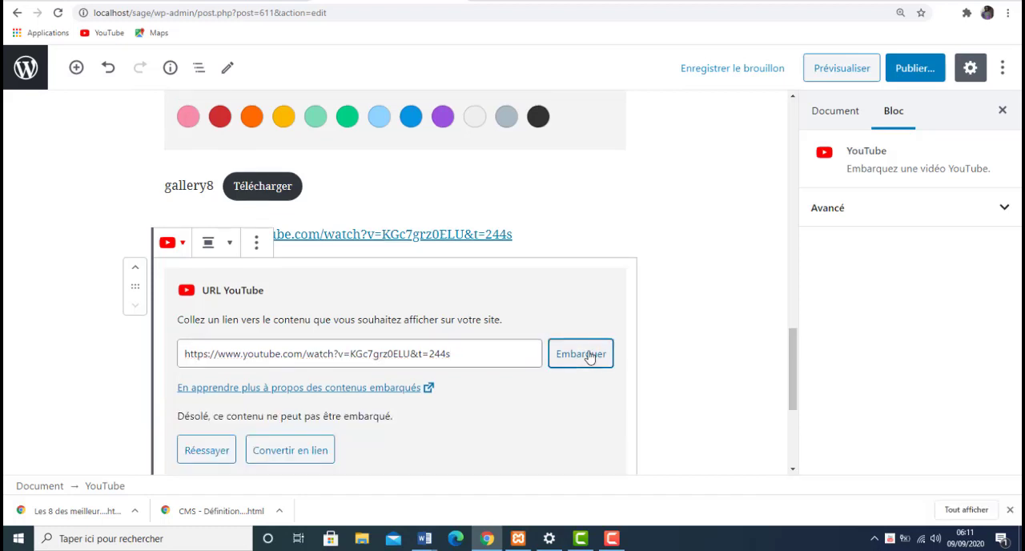
pyautogui.click(304, 450)
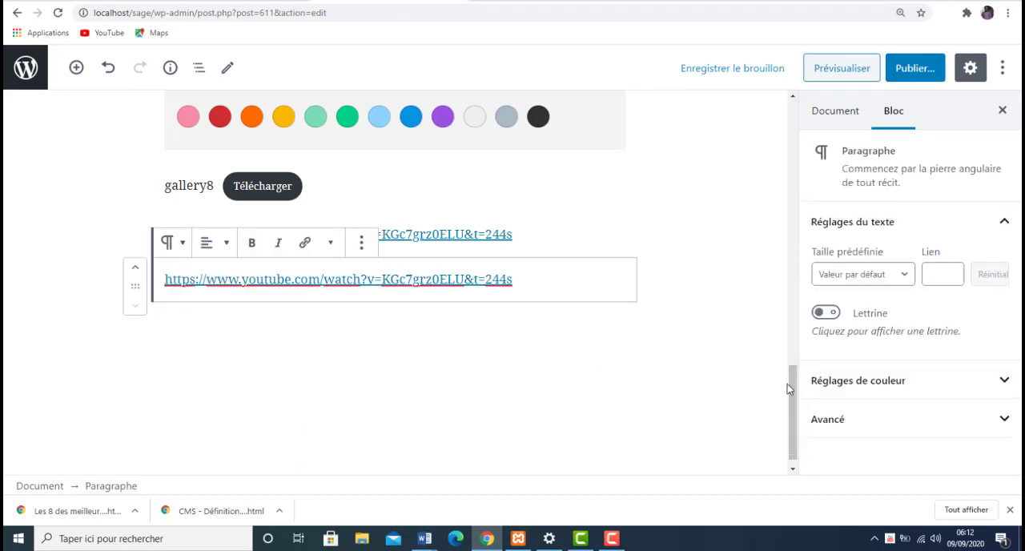
# - Add a new paragraph below the second YouTube link and turn it into a Vidéo block from the common blocks
pyautogui.click(590, 282)
pyautogui.press('Return')
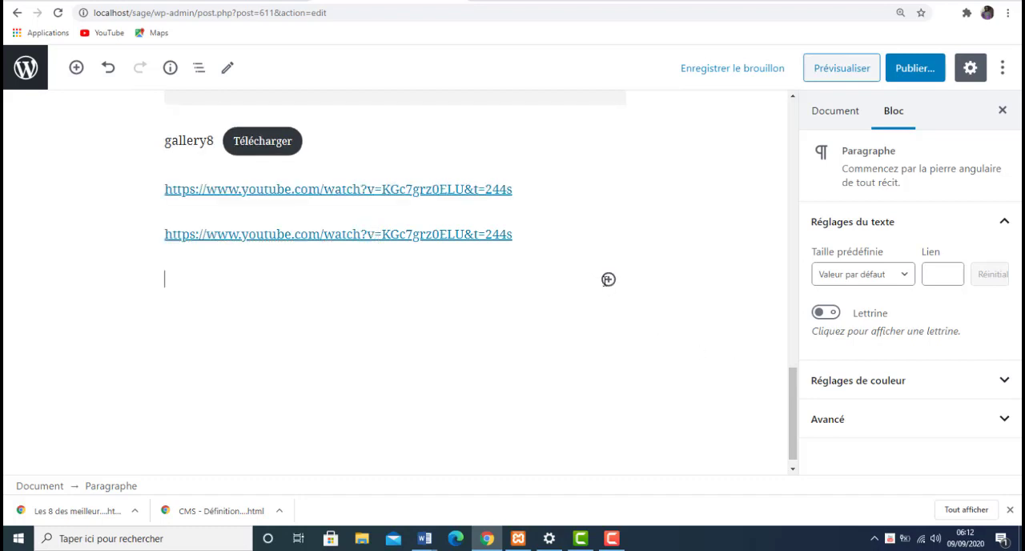
pyautogui.click(609, 280)
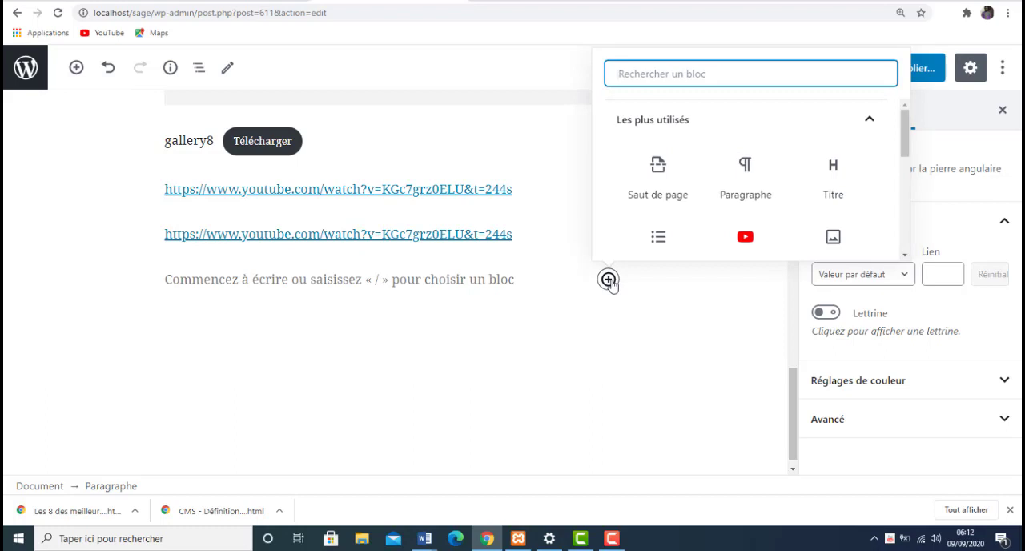
pyautogui.moveTo(903, 138); pyautogui.dragTo(900, 192)
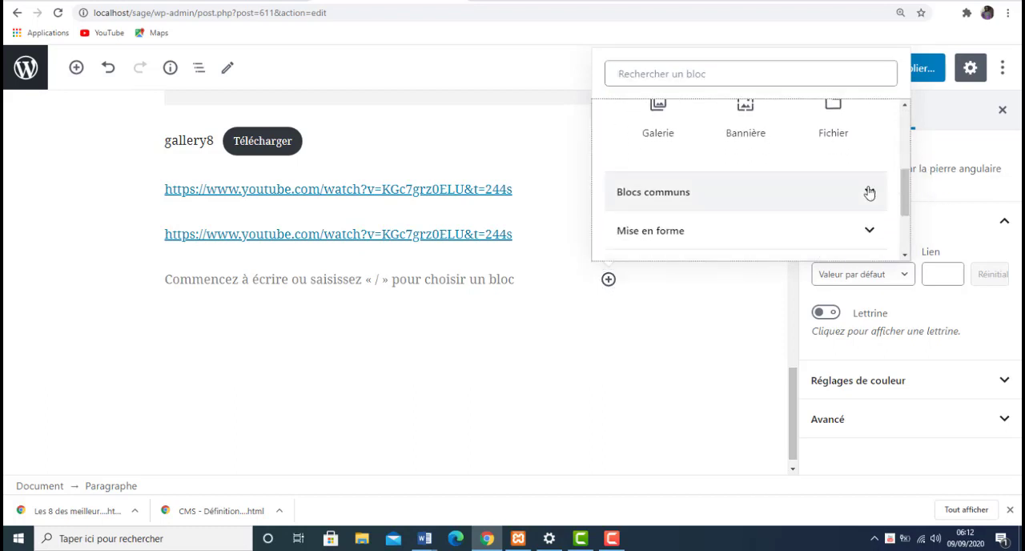
pyautogui.click(869, 193)
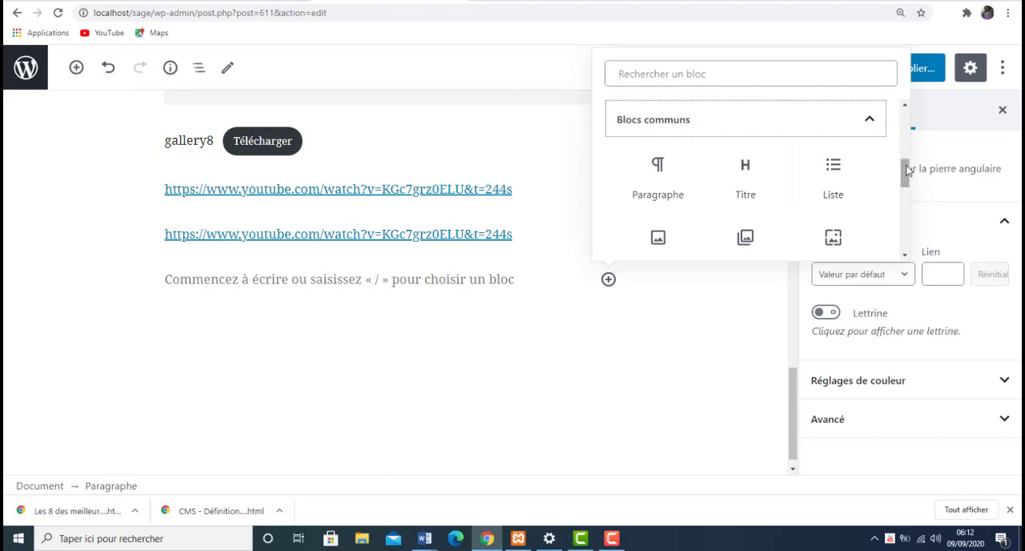
pyautogui.moveTo(903, 172); pyautogui.dragTo(919, 205)
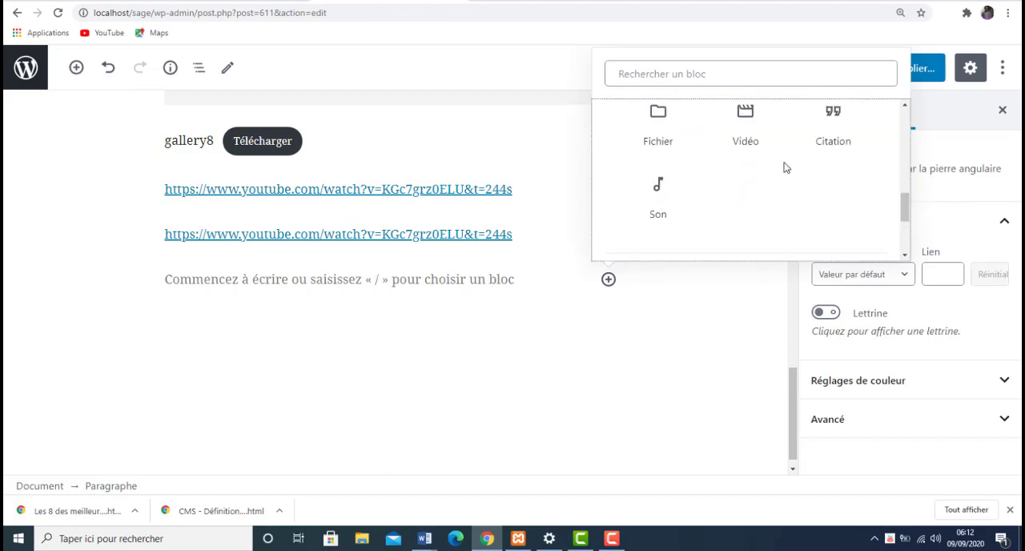
pyautogui.click(739, 142)
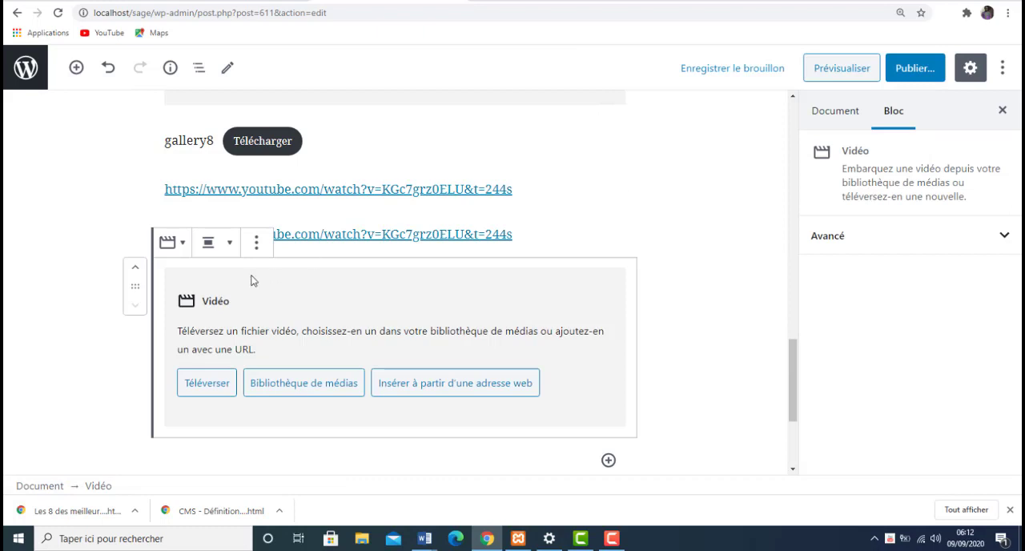
# - Fill the video block with Power-BI-Introduction-et-principes.mp4 from the media library
pyautogui.click(332, 393)
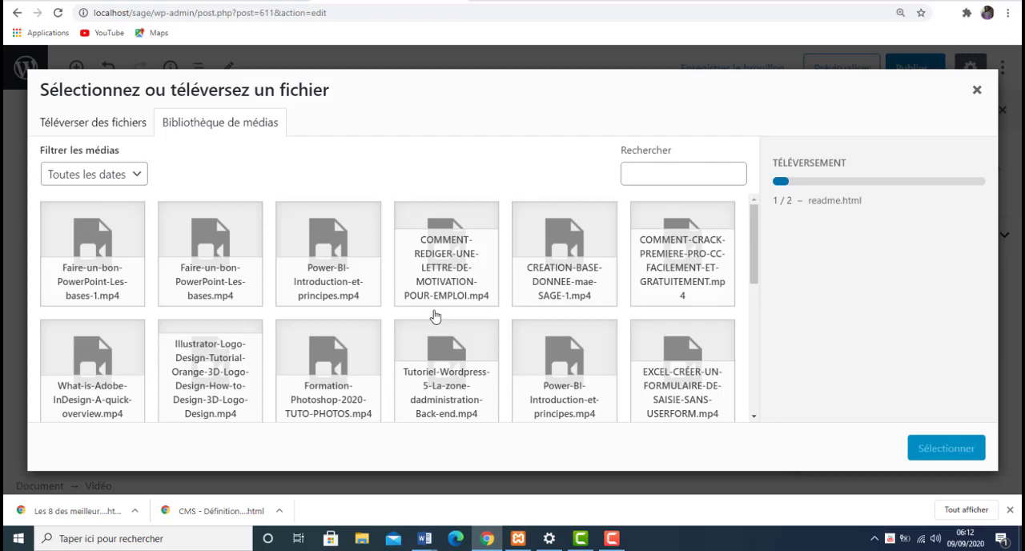
pyautogui.click(571, 392)
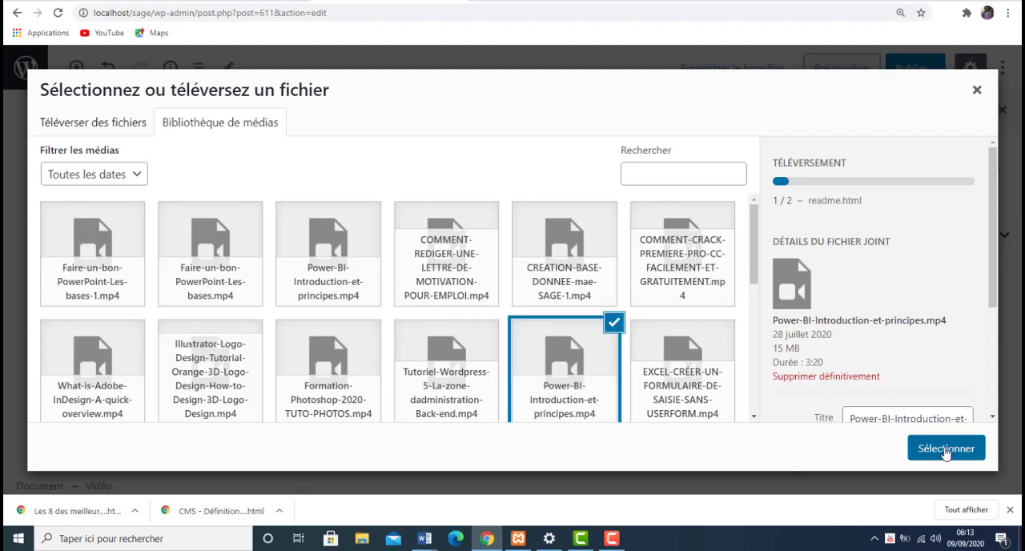
pyautogui.click(945, 449)
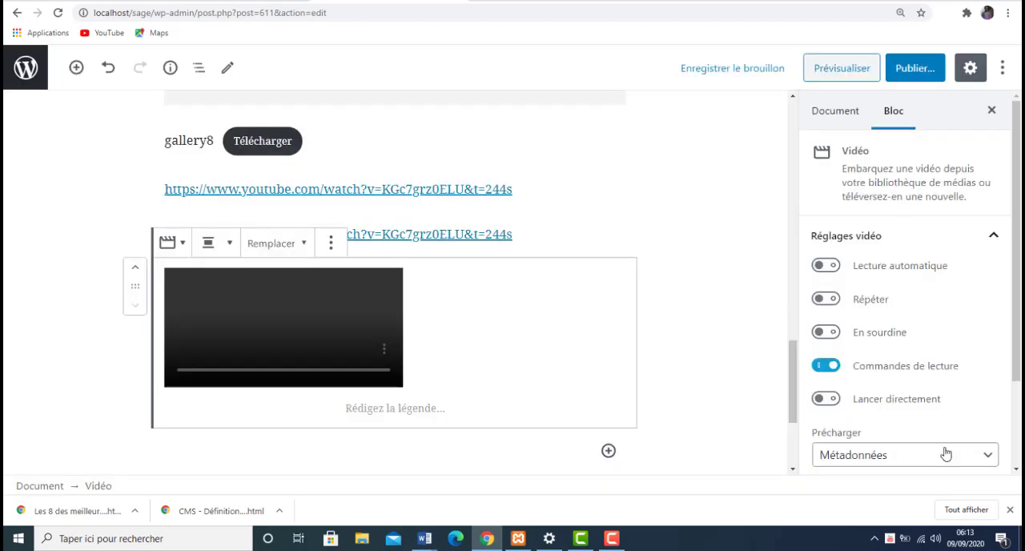
# - Caption the Power BI video "Video sur Power BI"
pyautogui.click(404, 409)
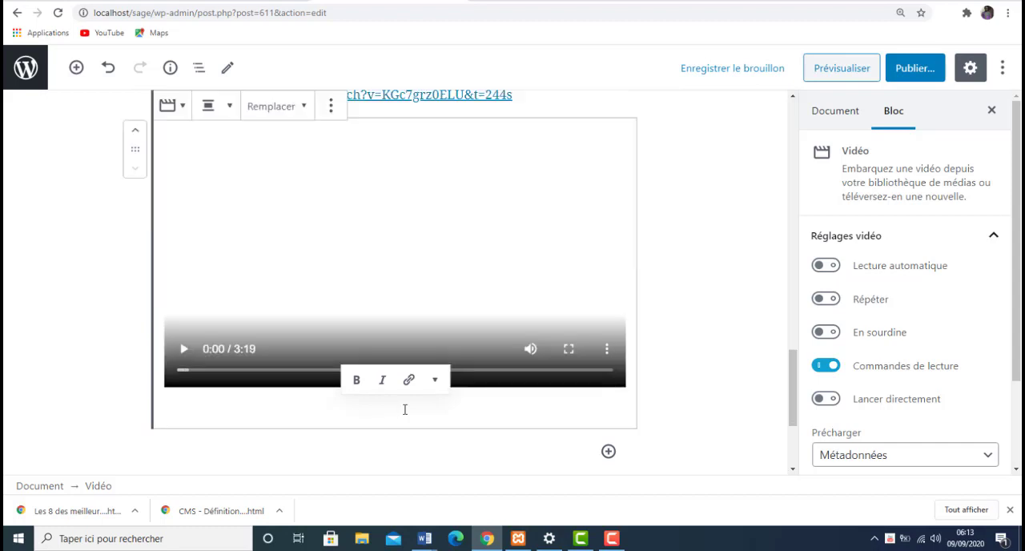
pyautogui.write('Video')
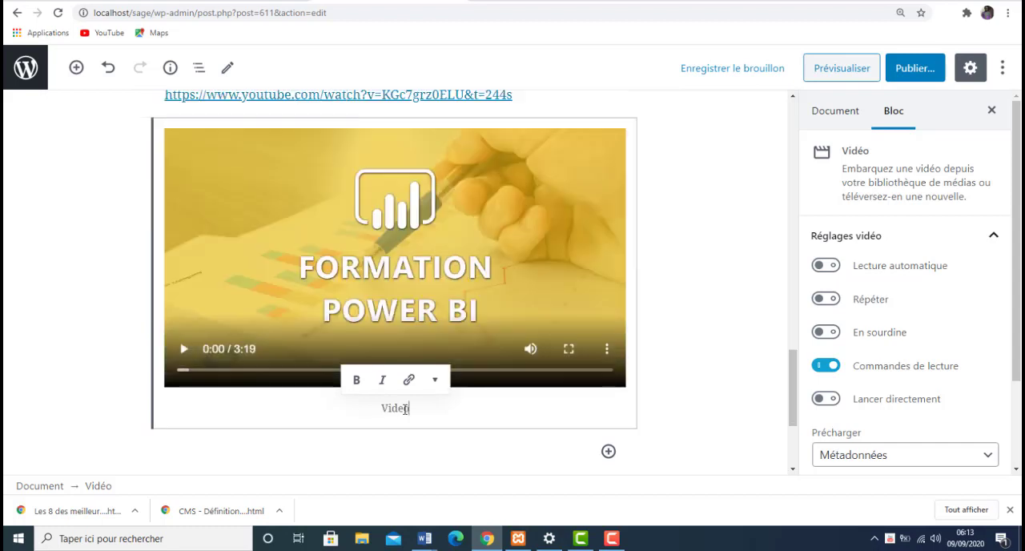
pyautogui.write(' Sur Pow')
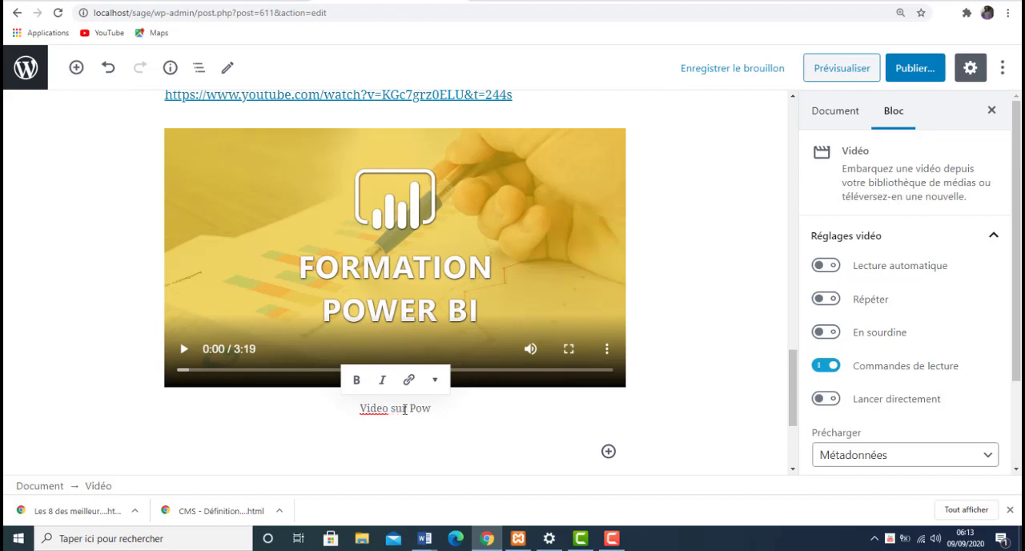
pyautogui.write('er BI')
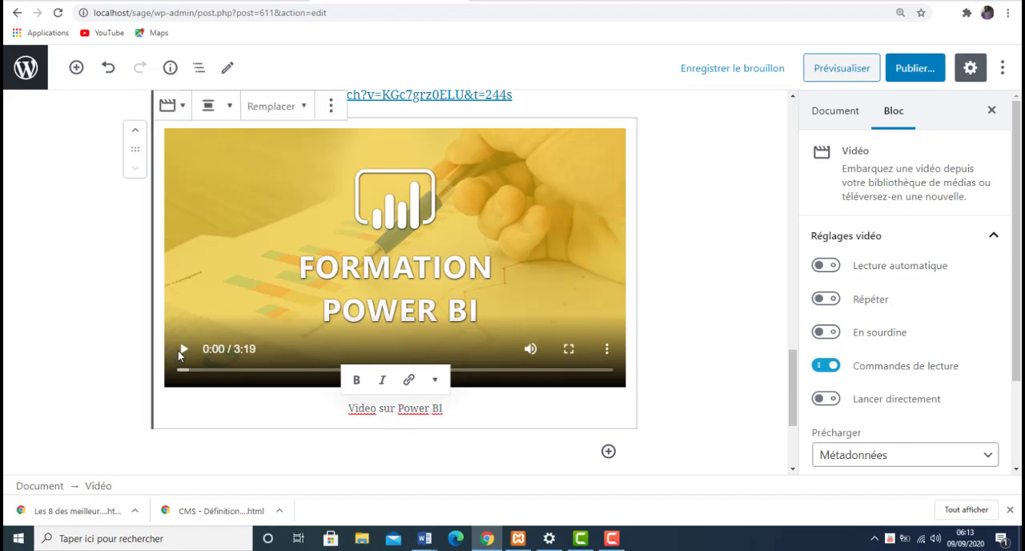
# - Insert a table block (Tableau) from the Mise en forme category below the Power BI video
pyautogui.click(609, 452)
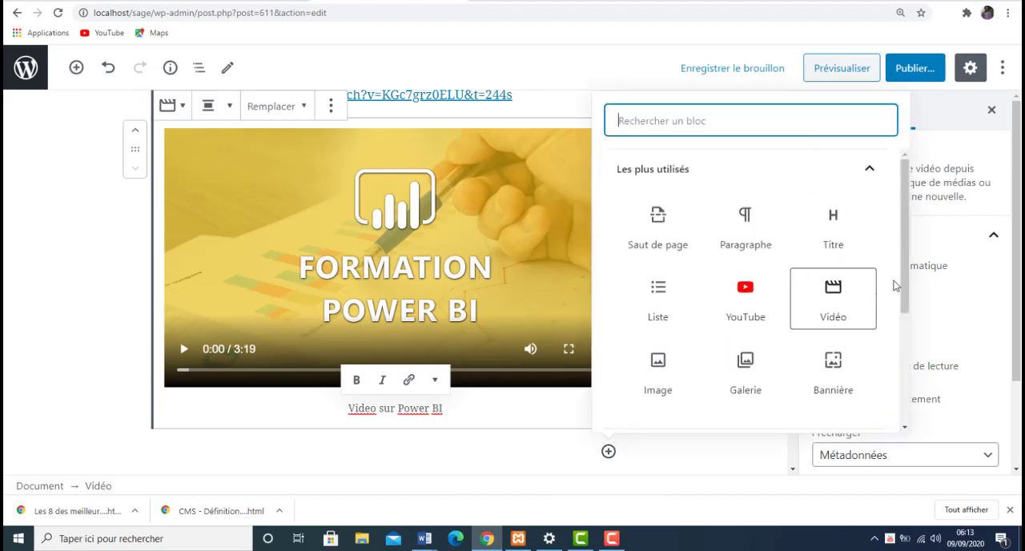
pyautogui.moveTo(904, 277); pyautogui.dragTo(930, 378)
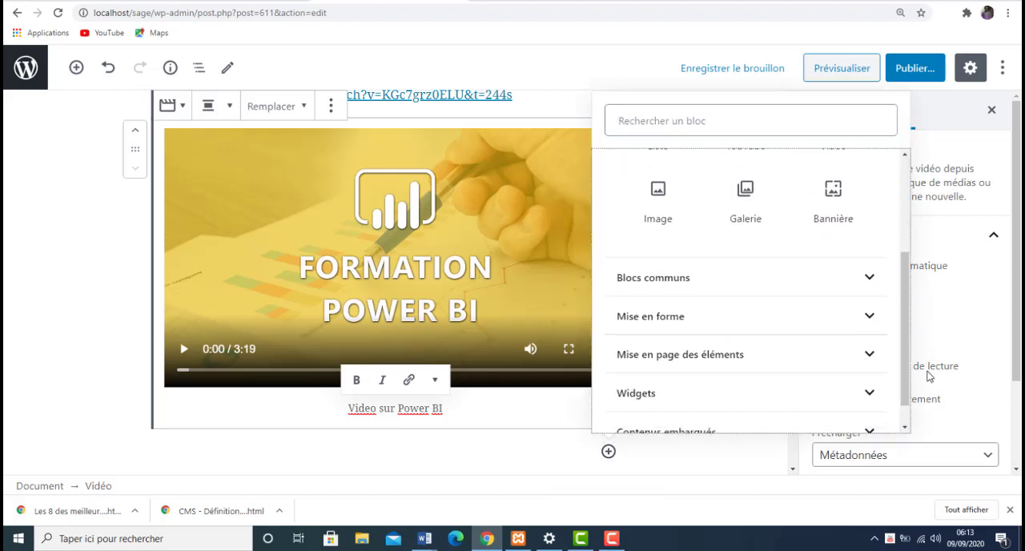
pyautogui.click(869, 276)
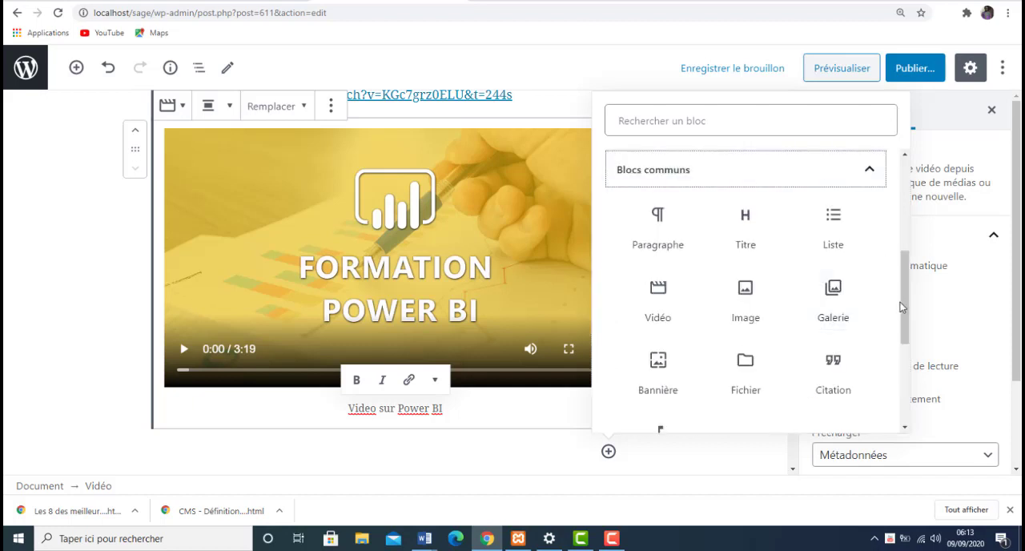
pyautogui.moveTo(900, 302); pyautogui.dragTo(934, 383)
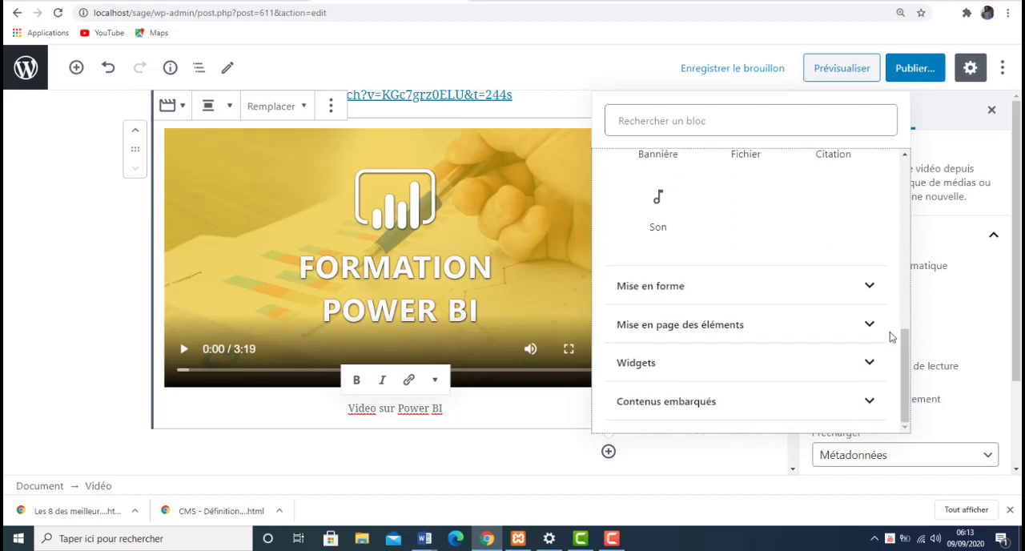
pyautogui.click(872, 288)
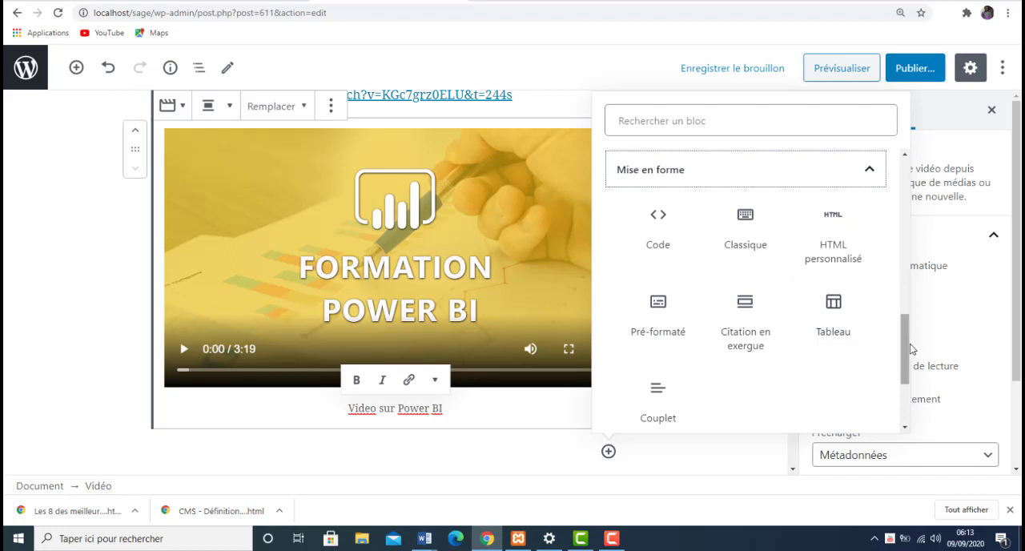
pyautogui.moveTo(910, 349); pyautogui.dragTo(910, 368)
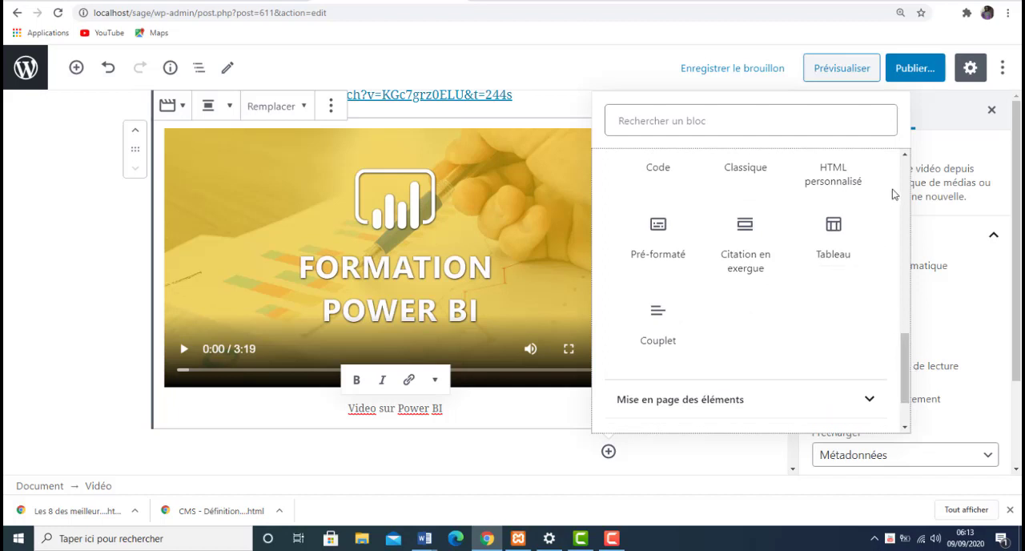
pyautogui.click(853, 225)
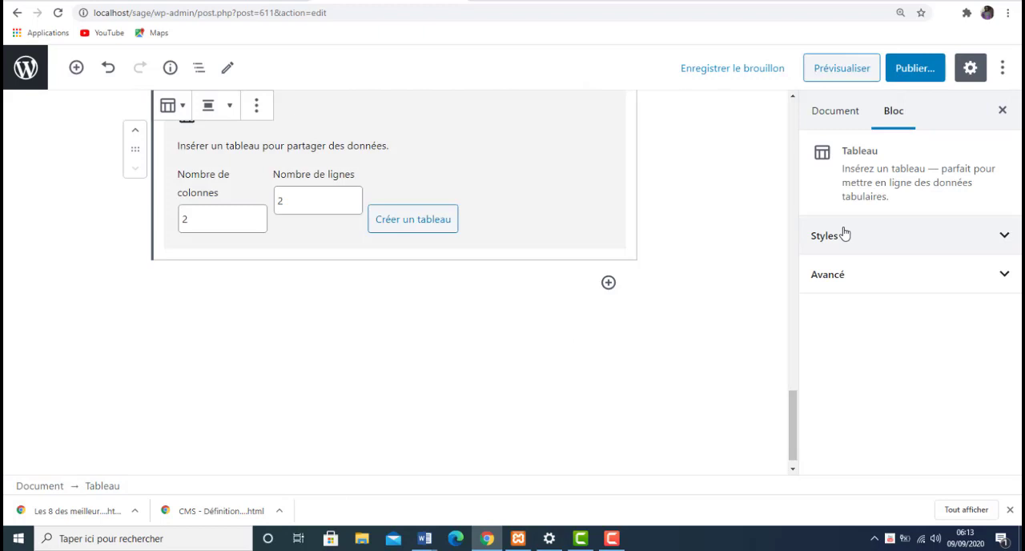
# - Create the table with 6 columns and 7 rows
pyautogui.click(326, 204)
pyautogui.click(353, 197)
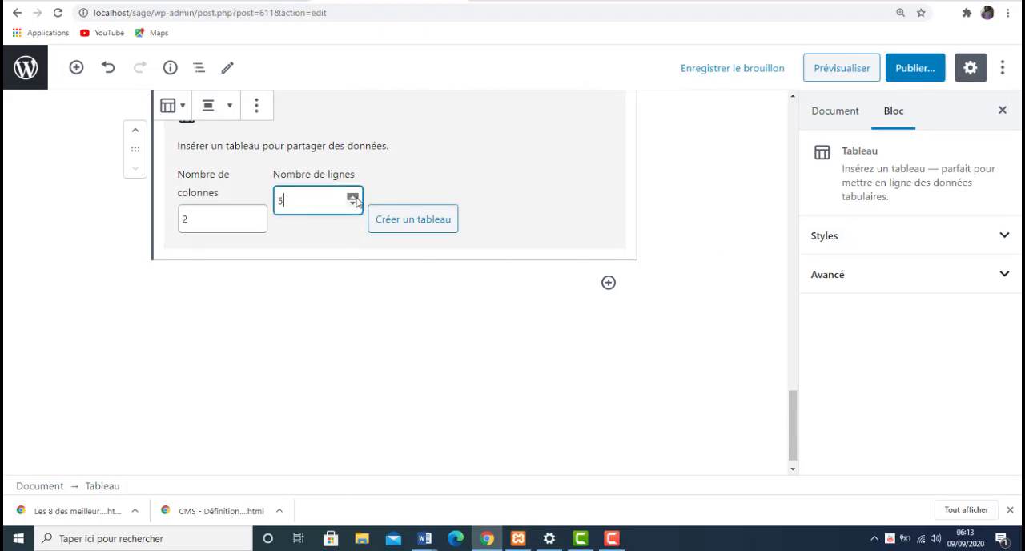
pyautogui.click(257, 217)
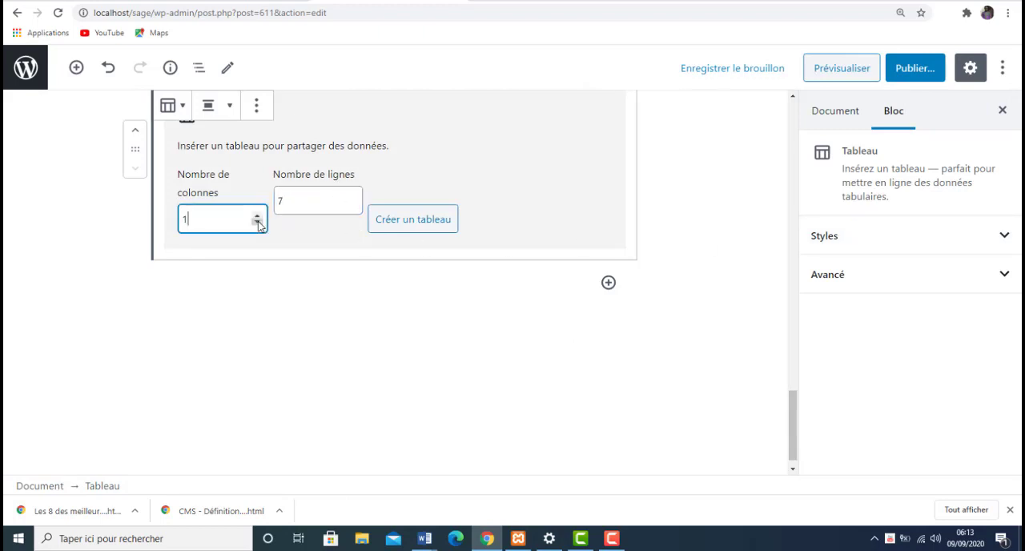
pyautogui.click(257, 218)
pyautogui.click(257, 217)
pyautogui.click(425, 219)
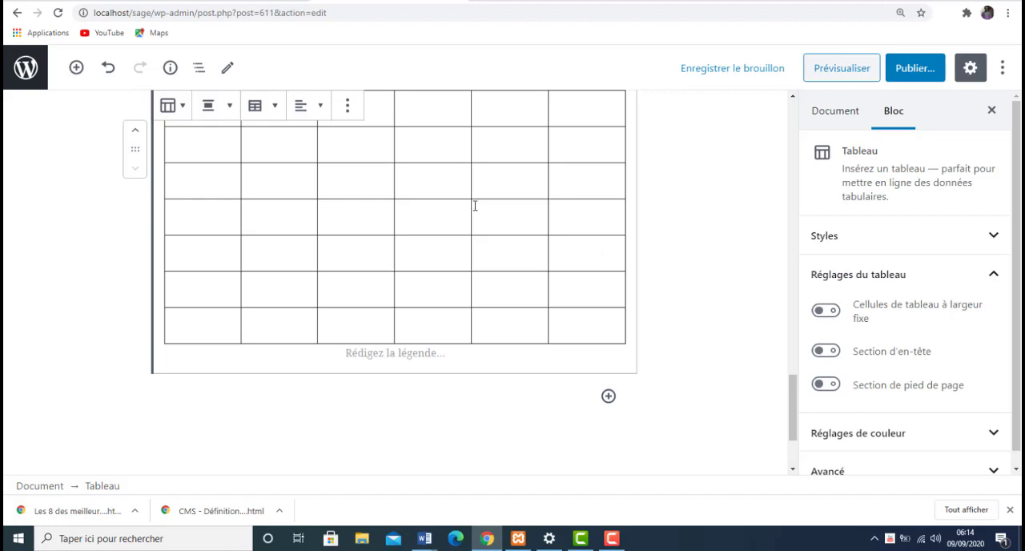
# - Fill the table's second row with the headings date, libelles, debit, credit, solde and ref
pyautogui.click(216, 142)
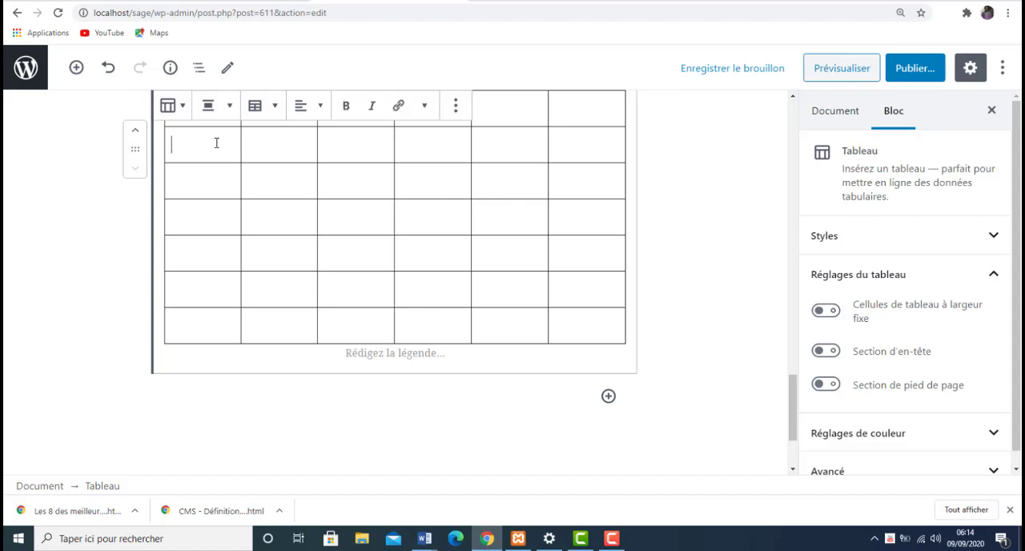
pyautogui.write('date')
pyautogui.press('Tab')
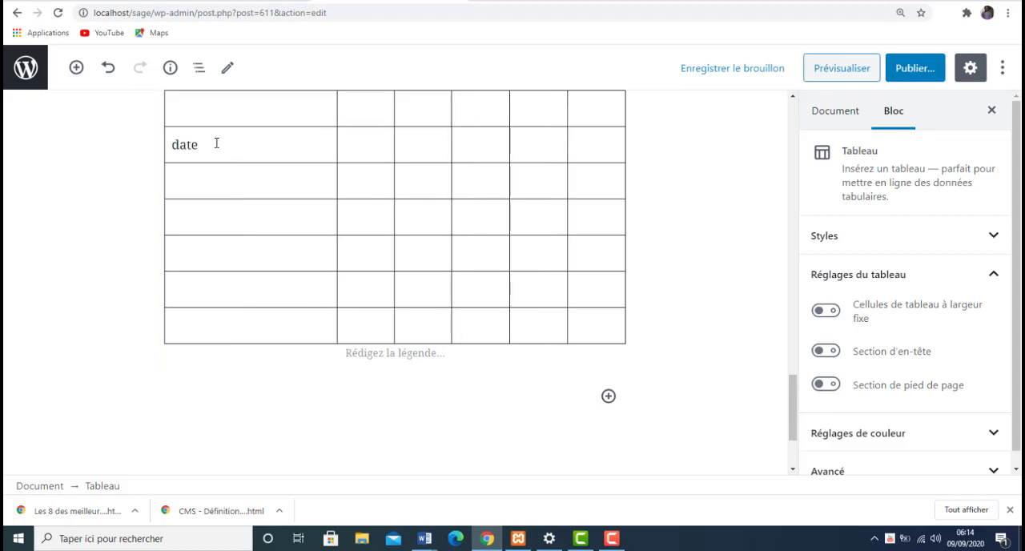
pyautogui.write('li')
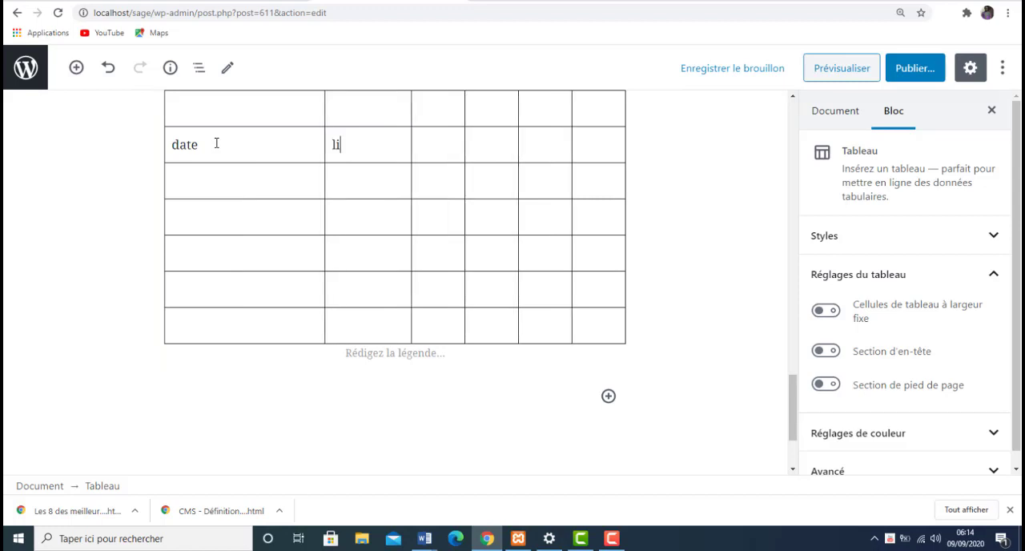
pyautogui.write('belles')
pyautogui.press('Tab')
pyautogui.write('debit')
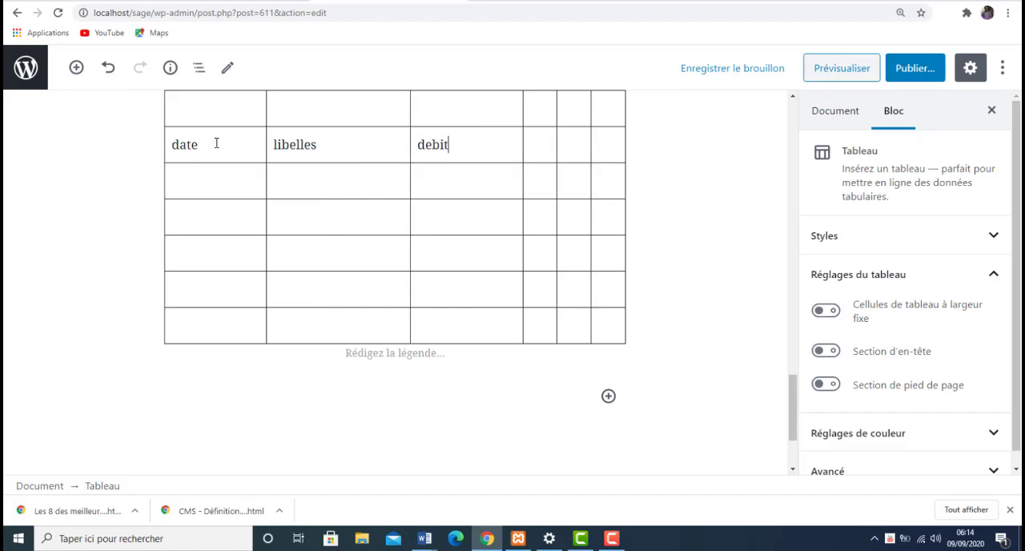
pyautogui.press('Tab')
pyautogui.write('credit')
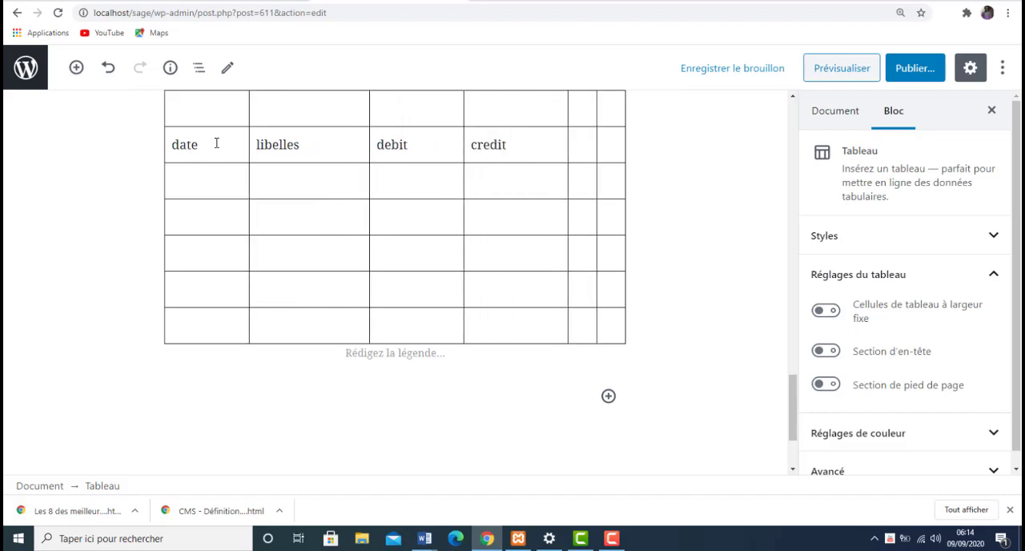
pyautogui.press('Tab')
pyautogui.write('solde')
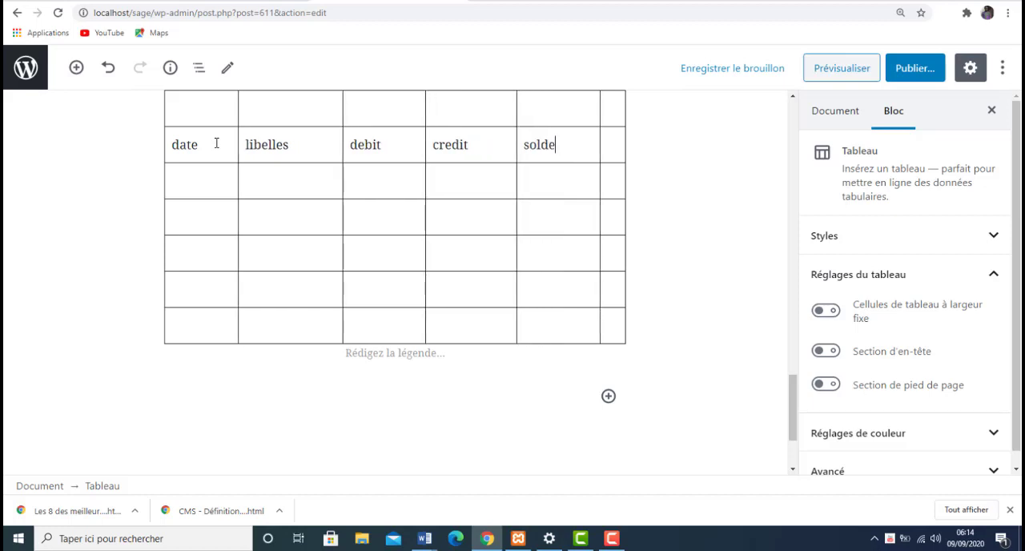
pyautogui.press('Tab')
pyautogui.write('ref')
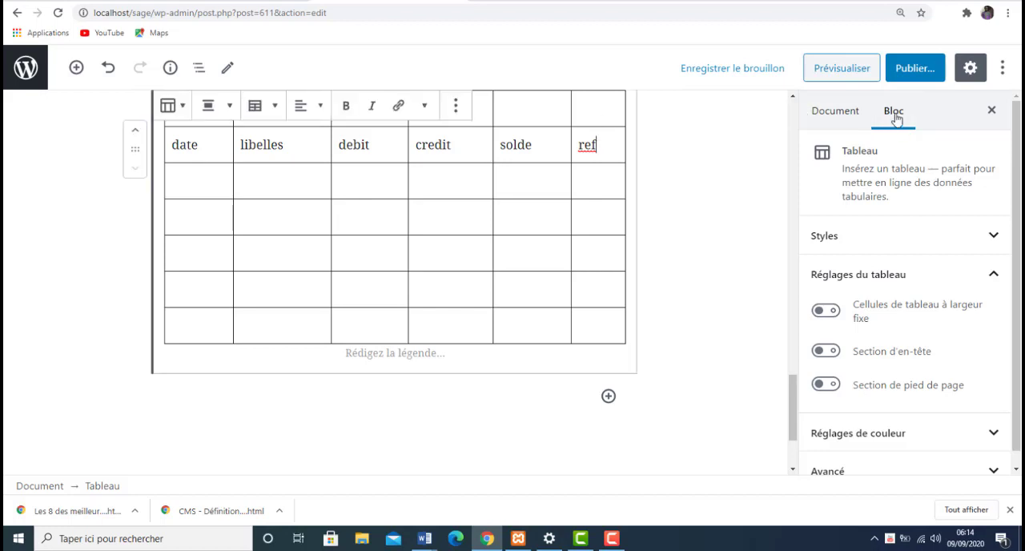
# - Set the table's background colour to light pink in its colour settings
pyautogui.scroll(-1, 905, 280)
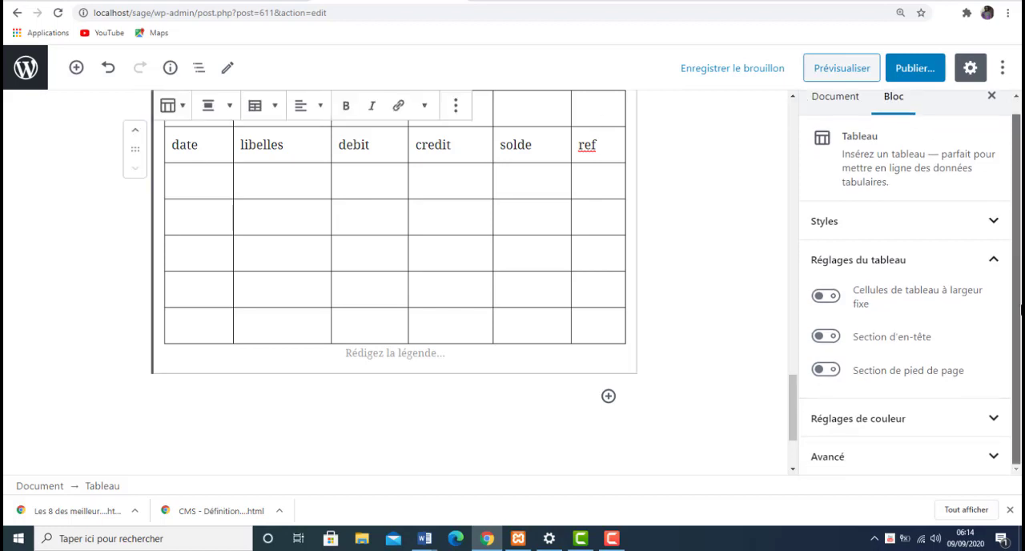
pyautogui.click(991, 420)
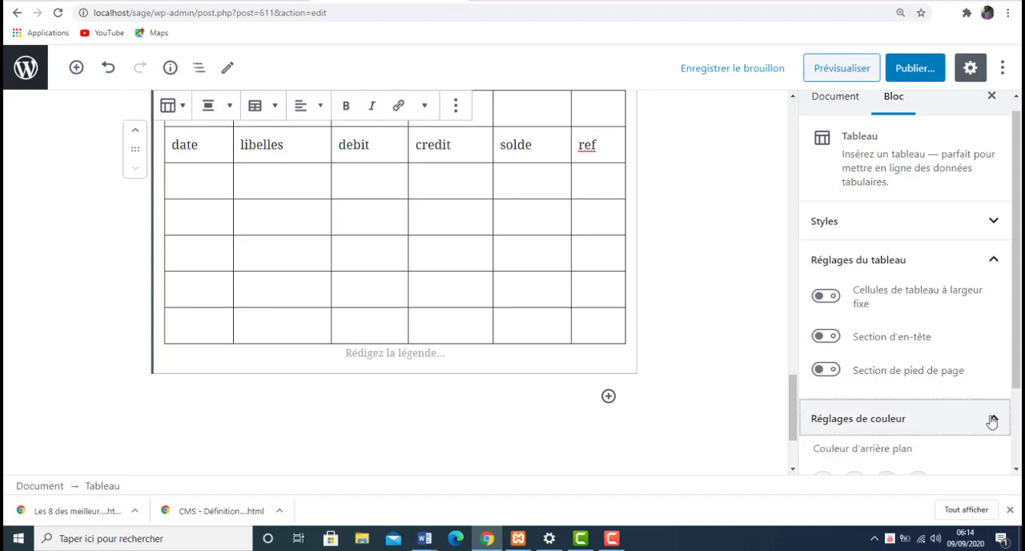
pyautogui.scroll(-1, 1017, 370)
pyautogui.scroll(-1, 980, 411)
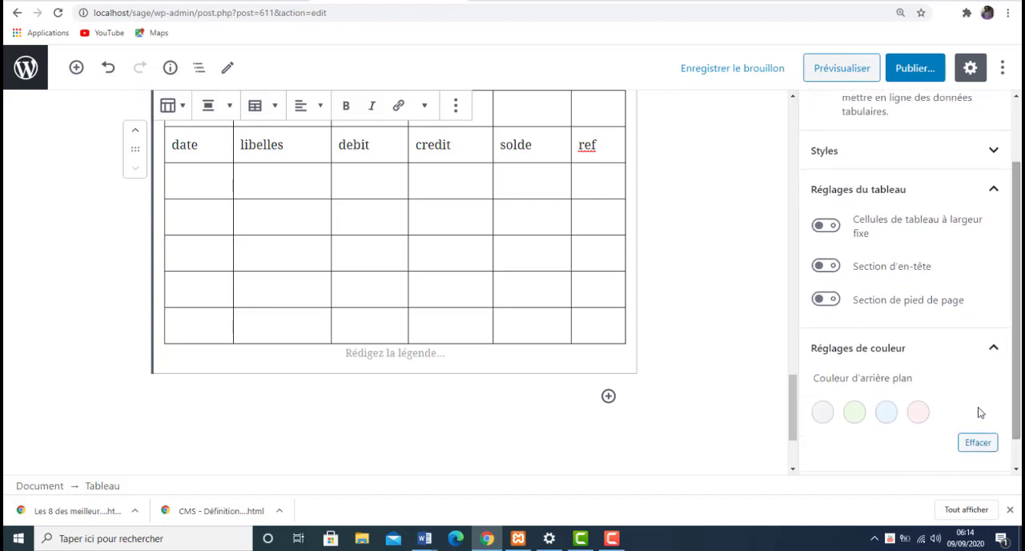
pyautogui.click(918, 413)
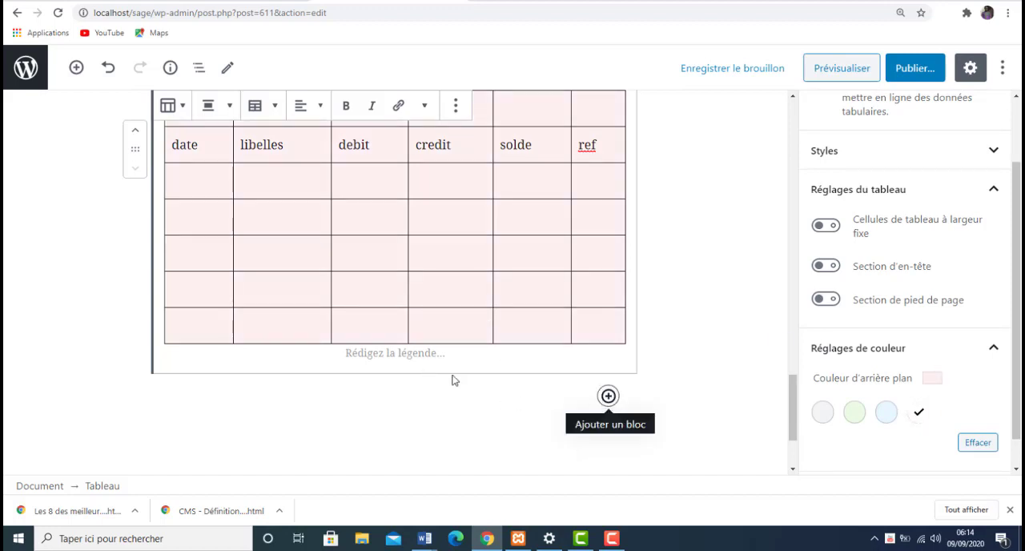
# - Enter the caption "Mon journal" below the table
pyautogui.click(425, 353)
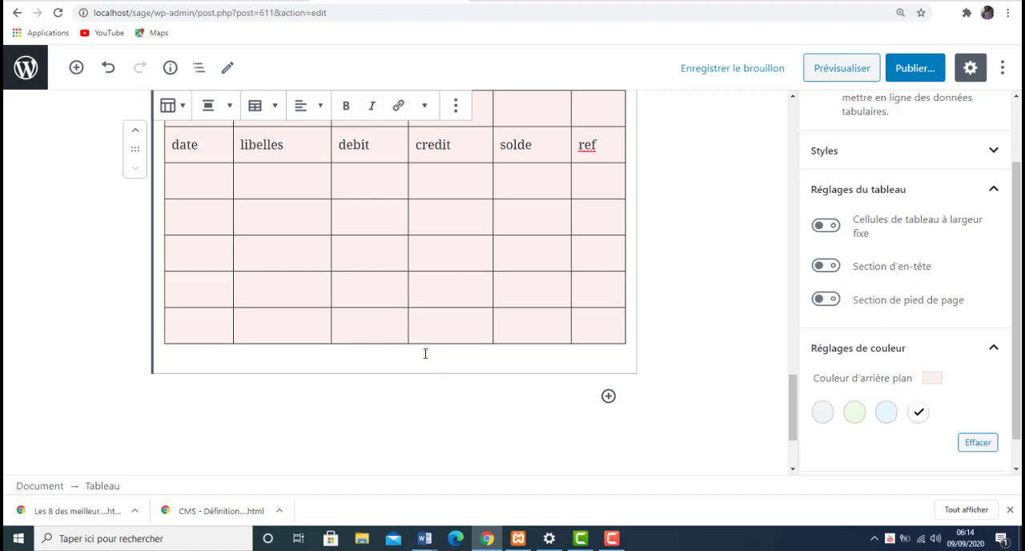
pyautogui.write('M')
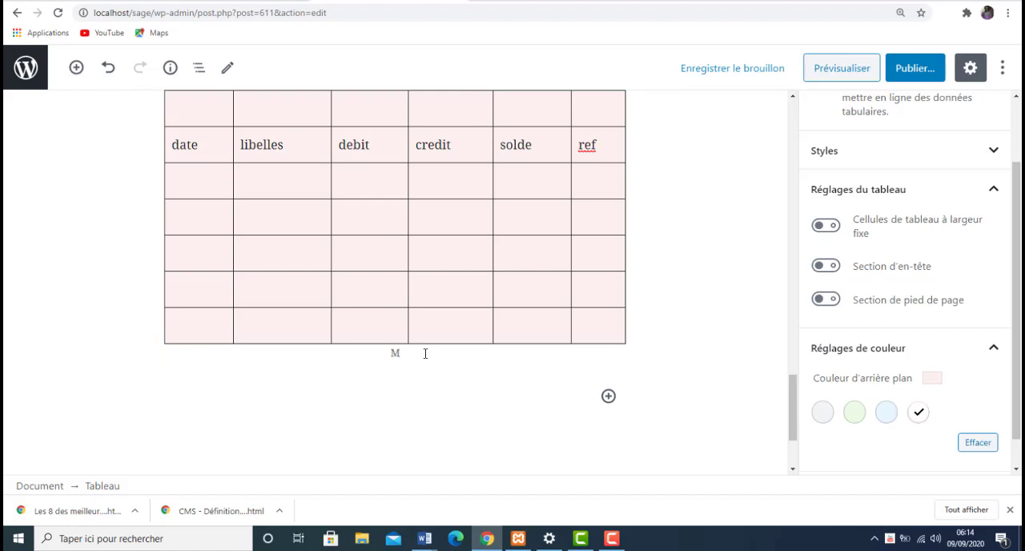
pyautogui.write('on journal')
# - Insert a custom HTML block (HTML personnalisé) from the Mise en forme category below the table
pyautogui.click(608, 396)
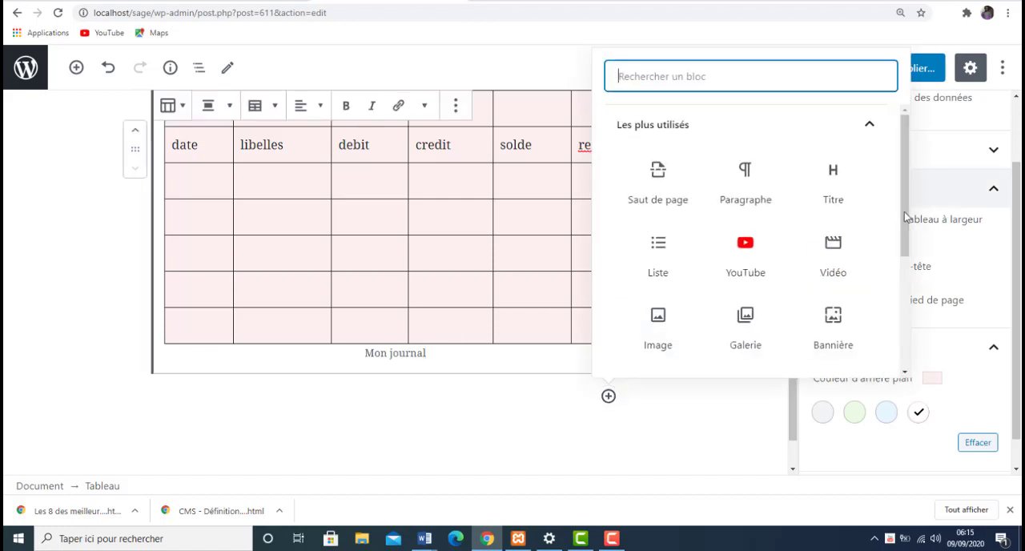
pyautogui.moveTo(905, 216); pyautogui.dragTo(936, 328)
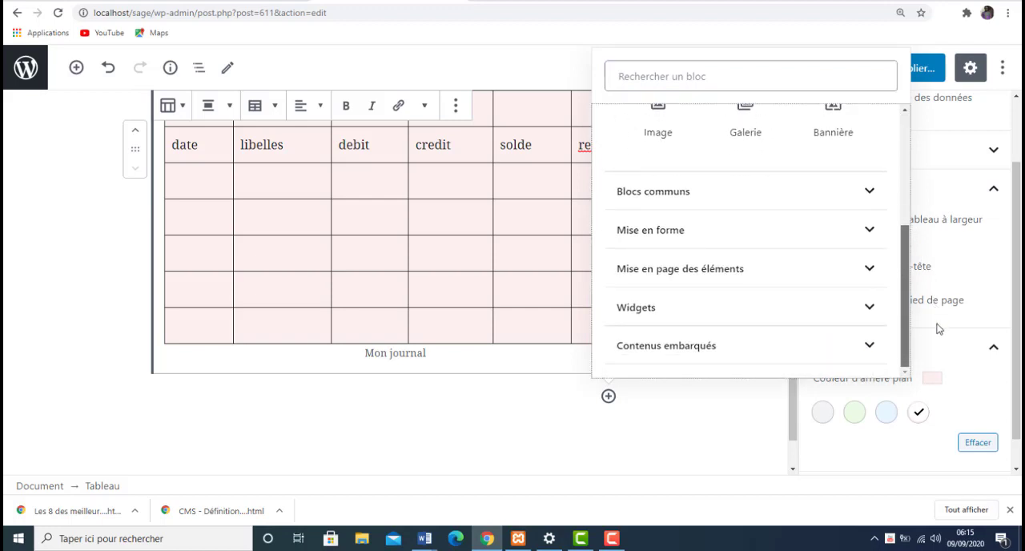
pyautogui.click(873, 192)
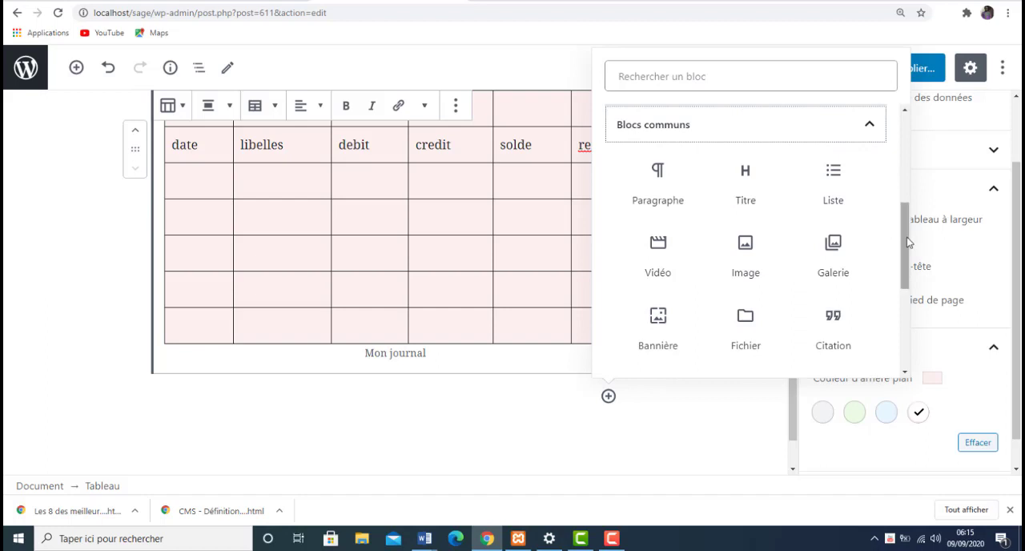
pyautogui.moveTo(907, 240); pyautogui.dragTo(921, 308)
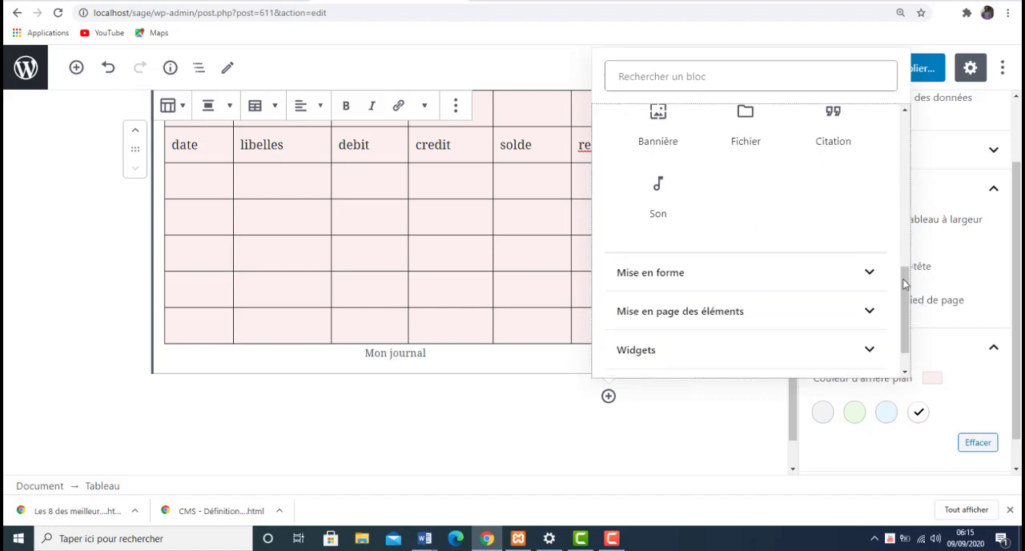
pyautogui.click(873, 275)
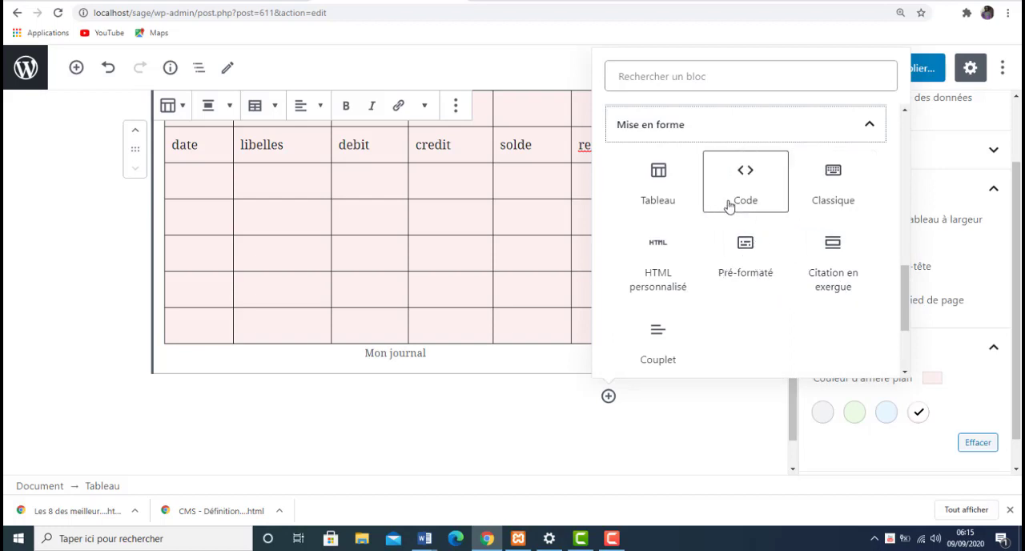
pyautogui.click(659, 277)
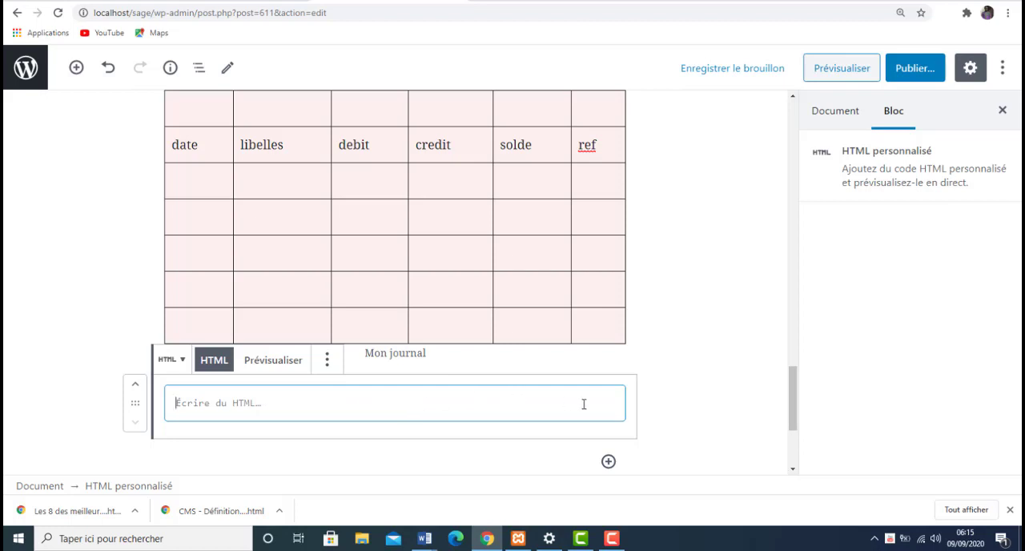
# - Insert a social icons block (Icônes de réseaux sociaux) from the Widgets category below the custom HTML block
pyautogui.moveTo(797, 398); pyautogui.dragTo(797, 438)
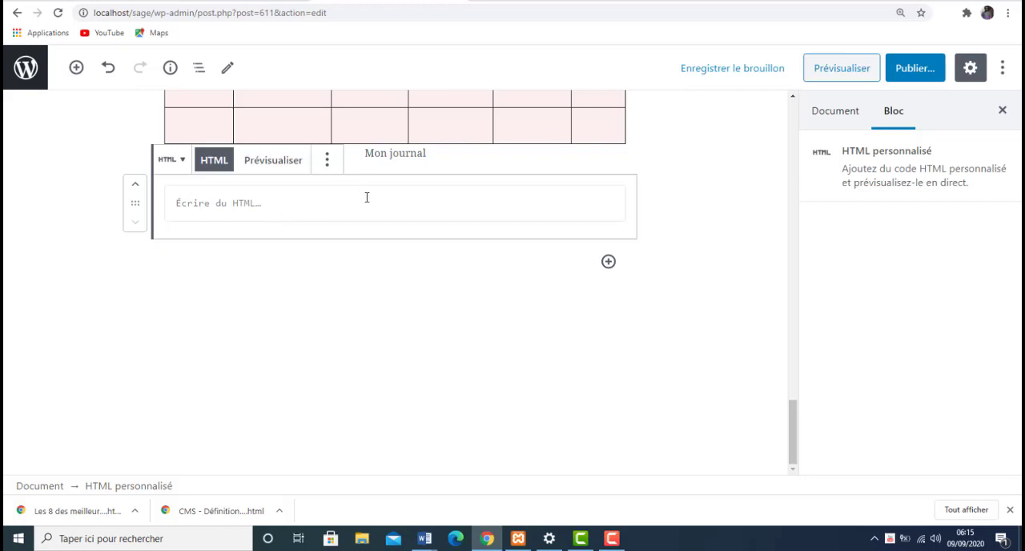
pyautogui.click(609, 262)
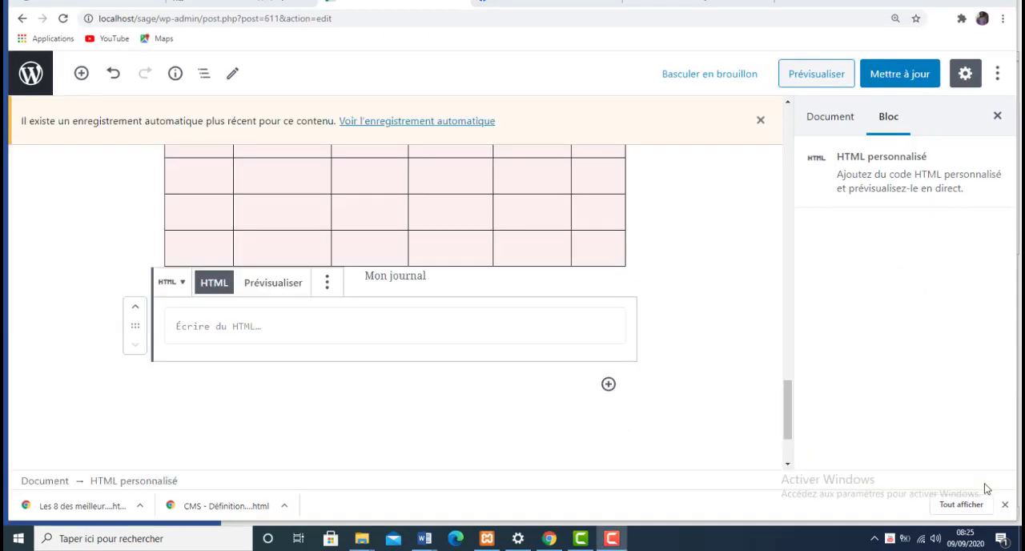
pyautogui.click(608, 386)
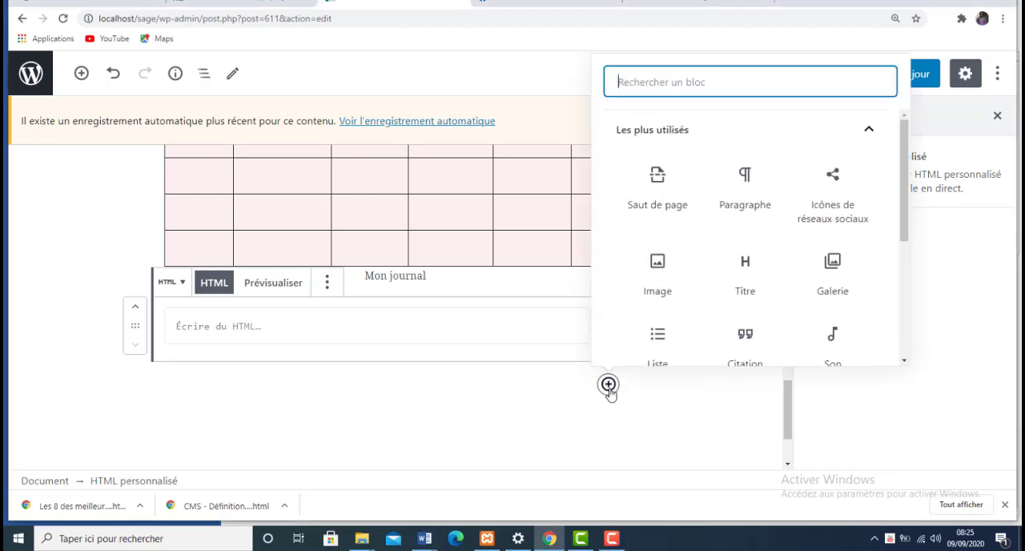
pyautogui.tripleClick(898, 324)
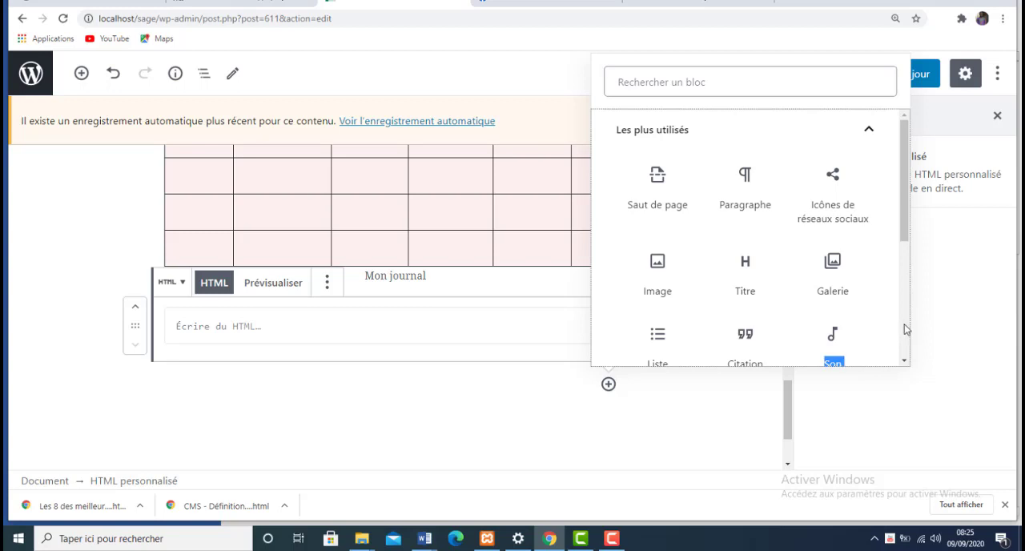
pyautogui.click(906, 328)
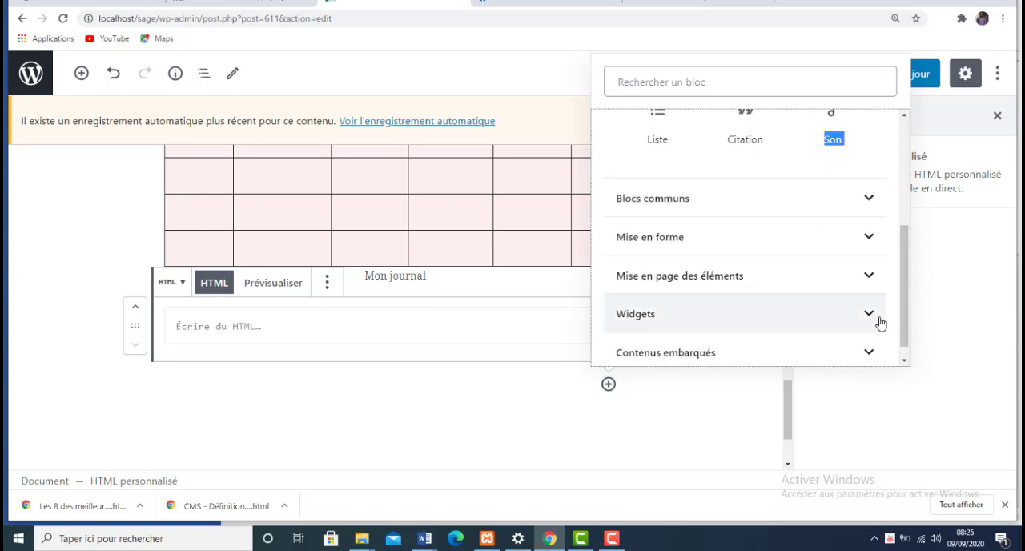
pyautogui.click(881, 322)
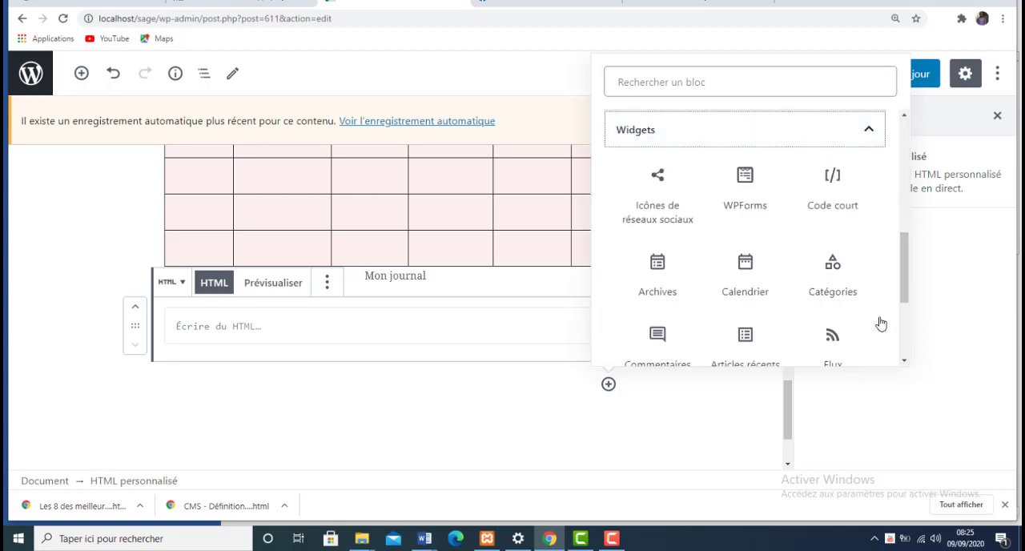
pyautogui.click(656, 216)
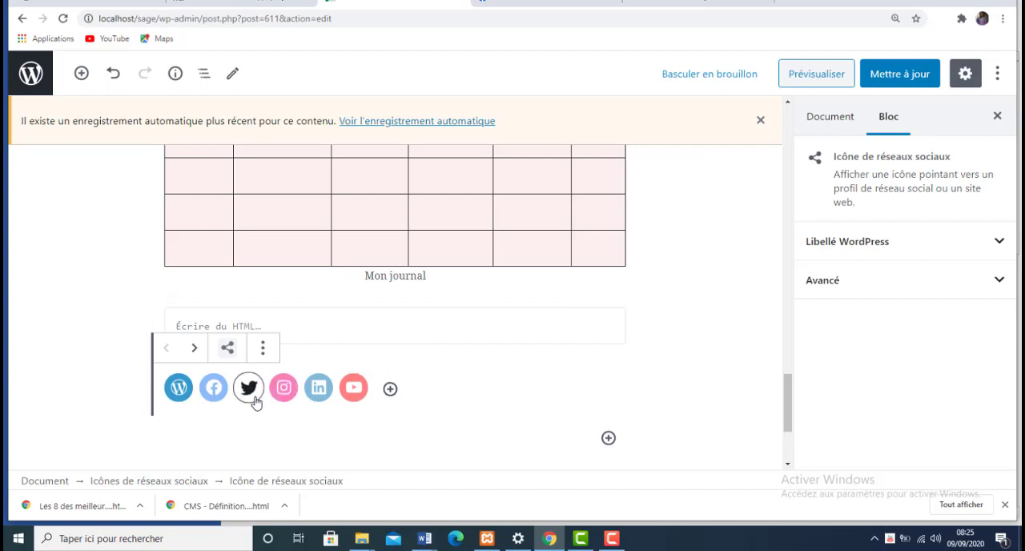
# - Link the YouTube icon of the social icons block to the copied YouTube channel address
pyautogui.click(179, 388)
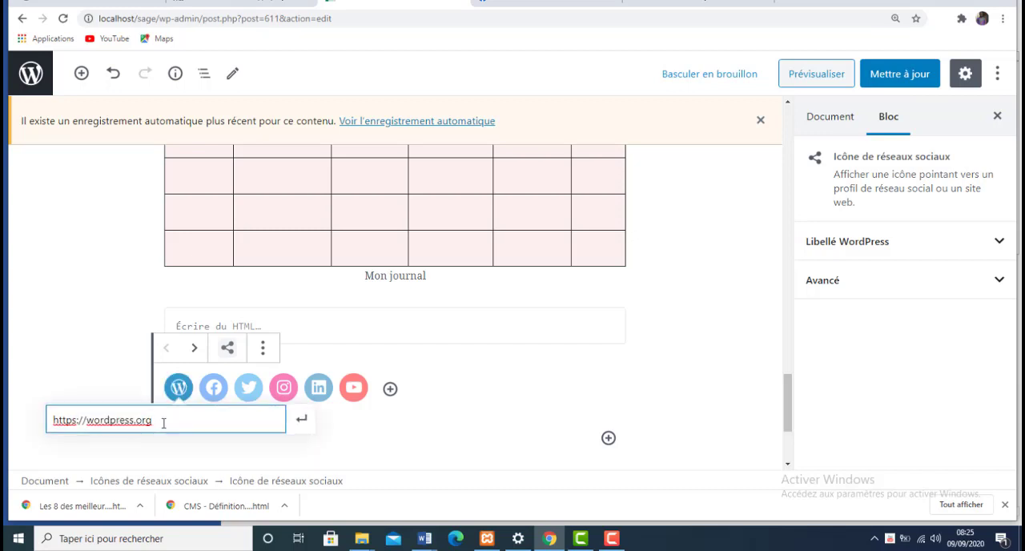
pyautogui.click(355, 389)
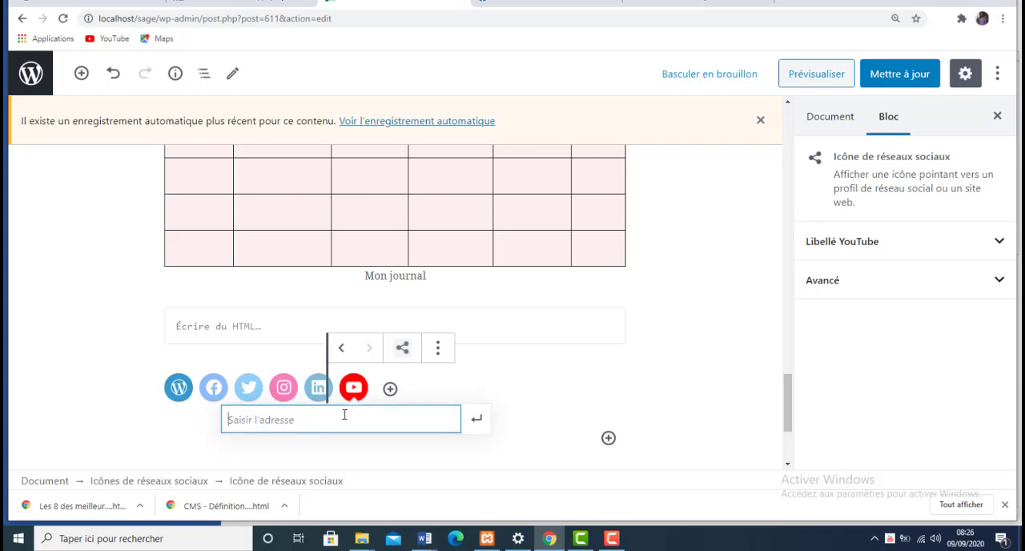
pyautogui.write('https://www.youtube.com/channel/UCjYBqTYGd6EYOjFJ8lxZHmA')
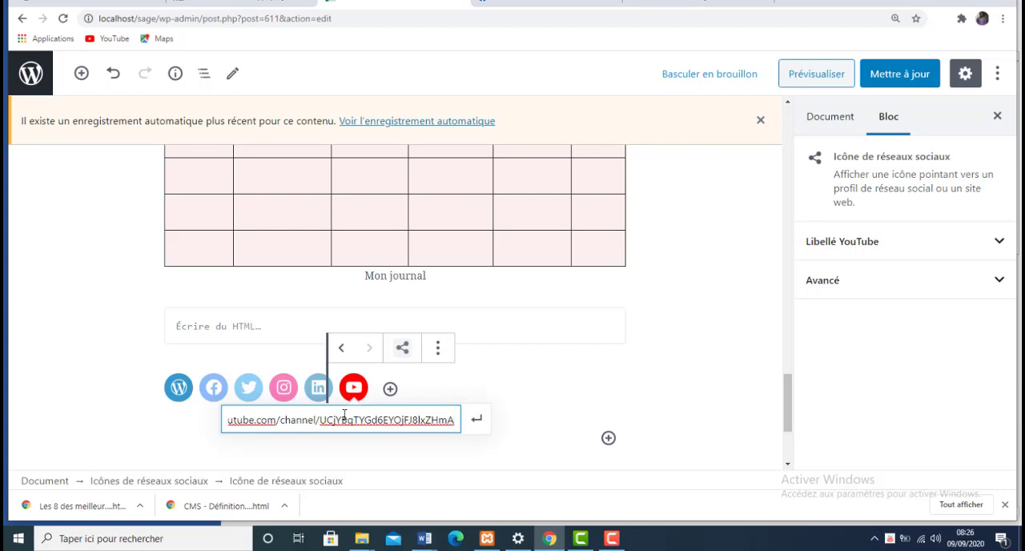
pyautogui.click(475, 424)
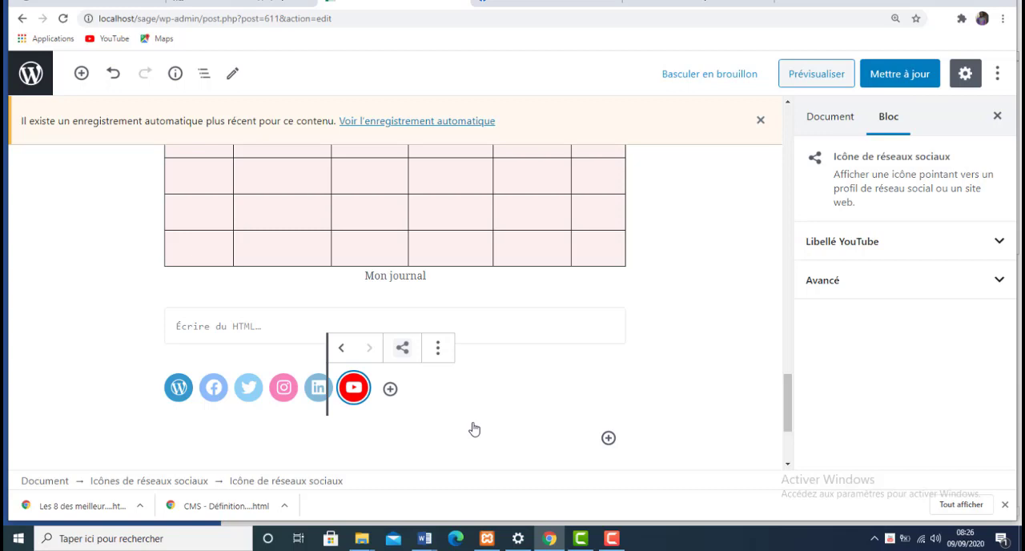
# - Try to confirm the LinkedIn icon's link with an empty address and leave the social icons block
pyautogui.click(318, 390)
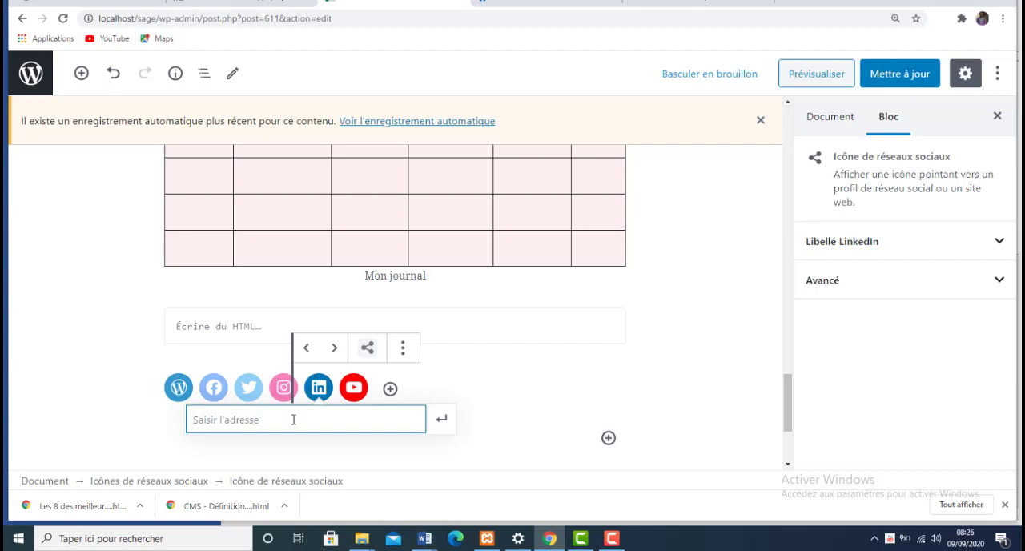
pyautogui.click(440, 425)
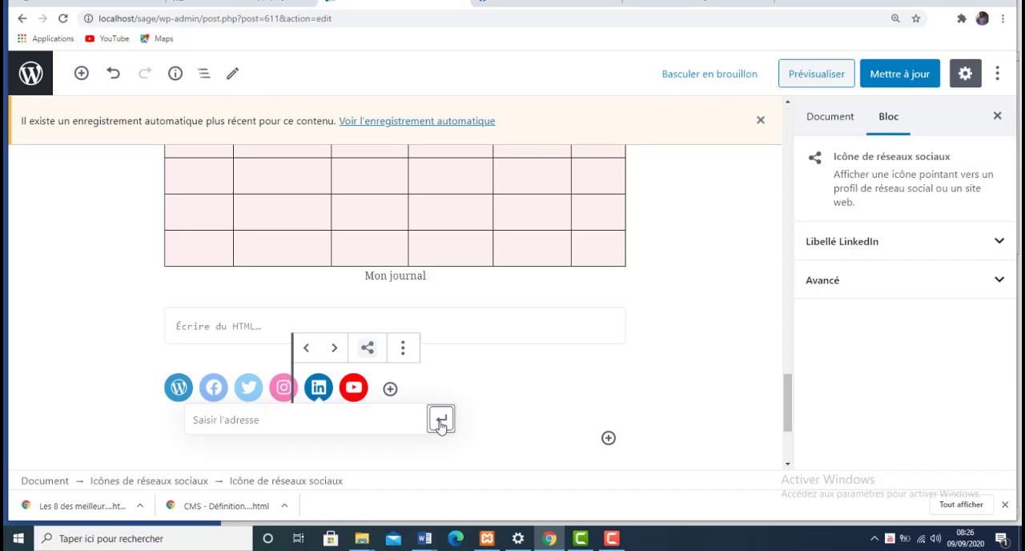
pyautogui.click(441, 423)
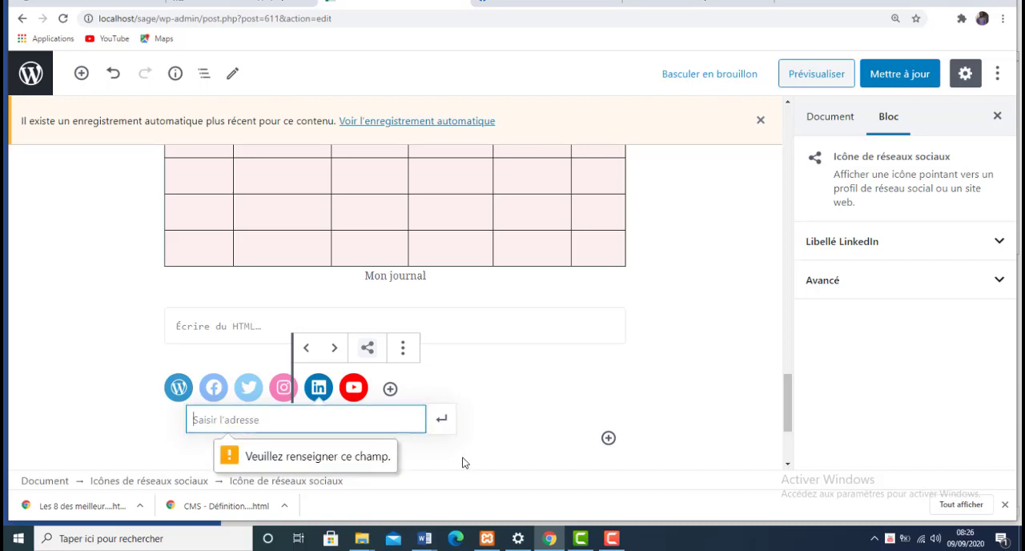
pyautogui.click(463, 461)
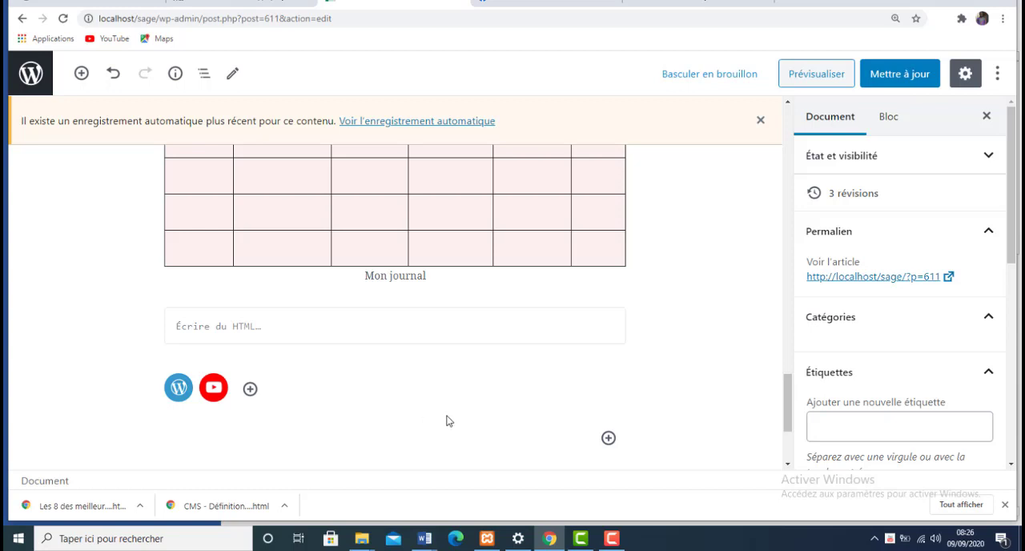
# - Transform the paragraph under the Definition heading into a list and back into a paragraph
pyautogui.click(788, 465)
pyautogui.click(788, 465)
pyautogui.click(788, 465)
pyautogui.click(788, 465)
pyautogui.click(788, 465)
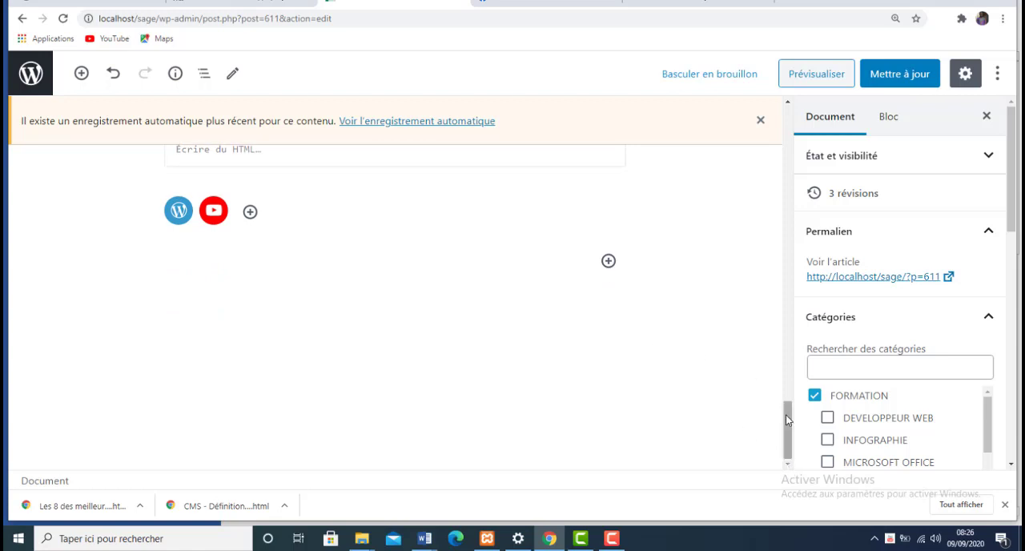
pyautogui.moveTo(786, 416); pyautogui.dragTo(788, 108)
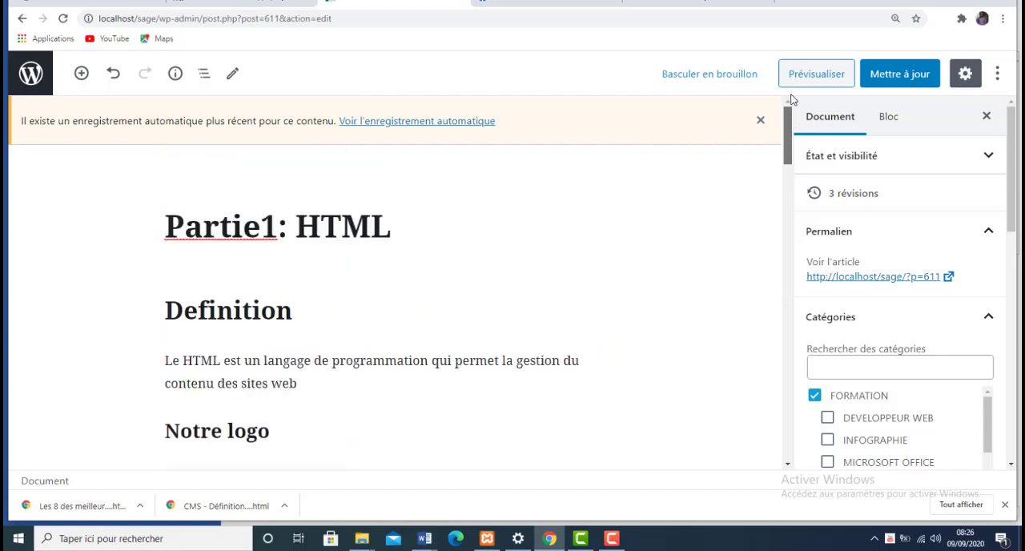
pyautogui.click(396, 361)
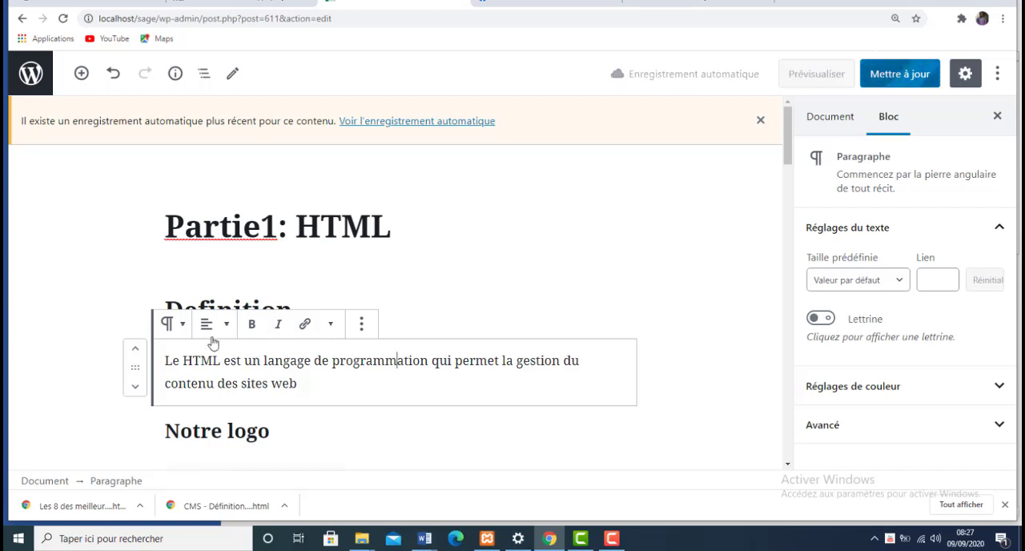
pyautogui.click(172, 324)
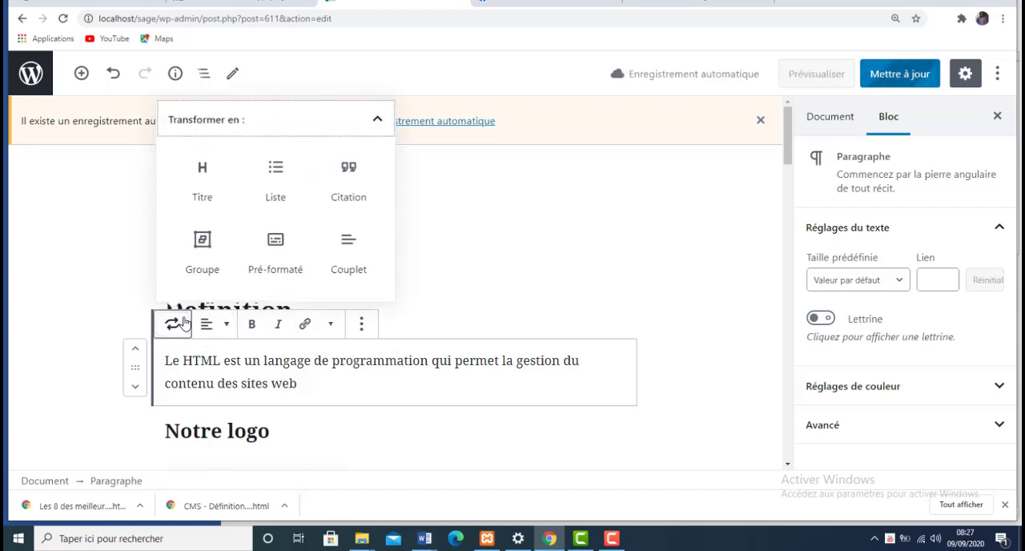
pyautogui.click(248, 186)
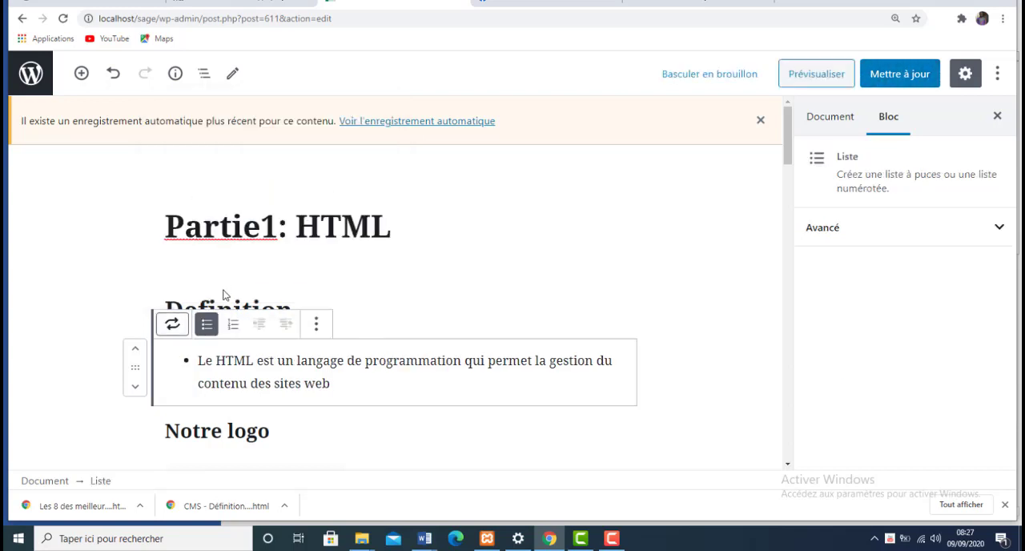
pyautogui.click(172, 325)
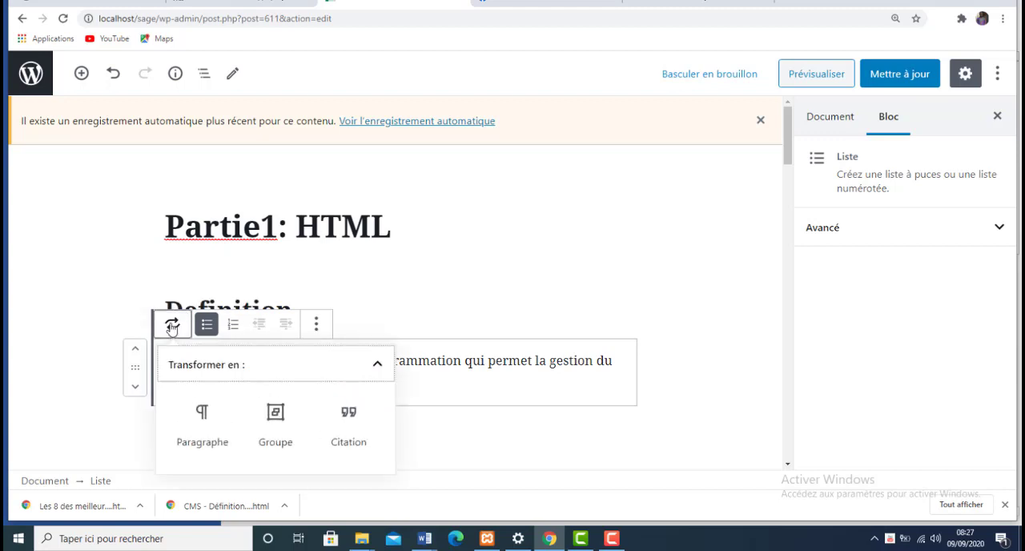
pyautogui.click(205, 423)
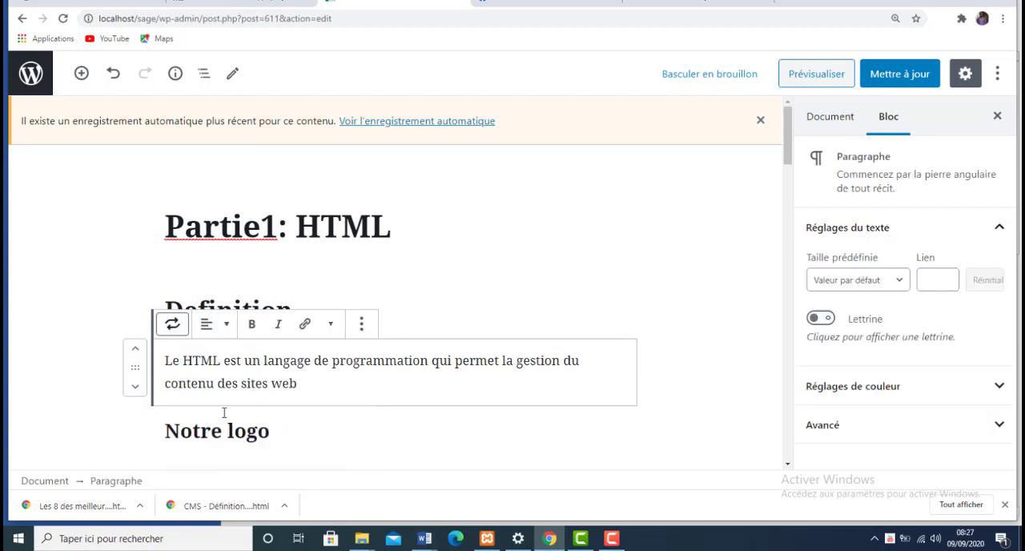
# - Centre the paragraph under the Definition heading and make all of its text bold and italic
pyautogui.click(227, 325)
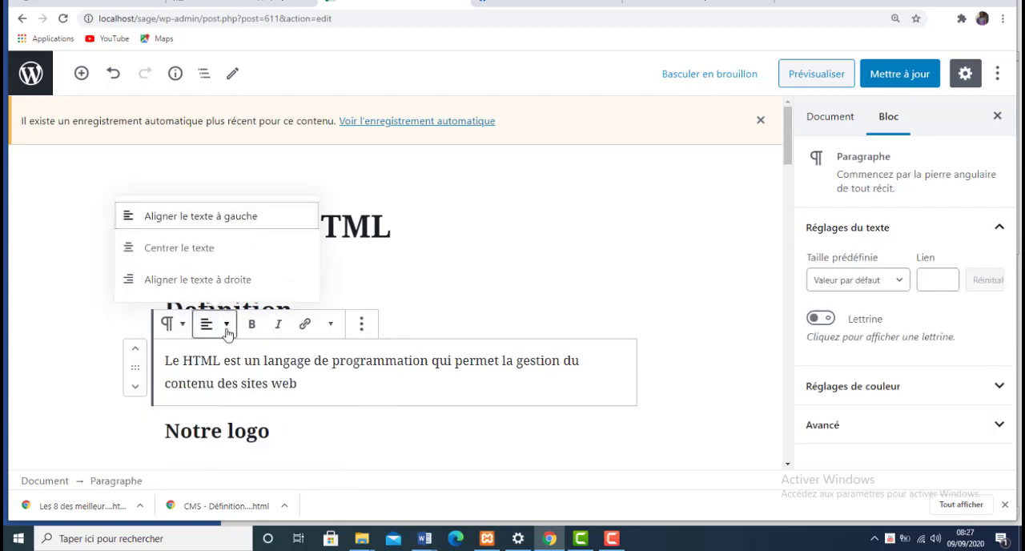
pyautogui.click(180, 248)
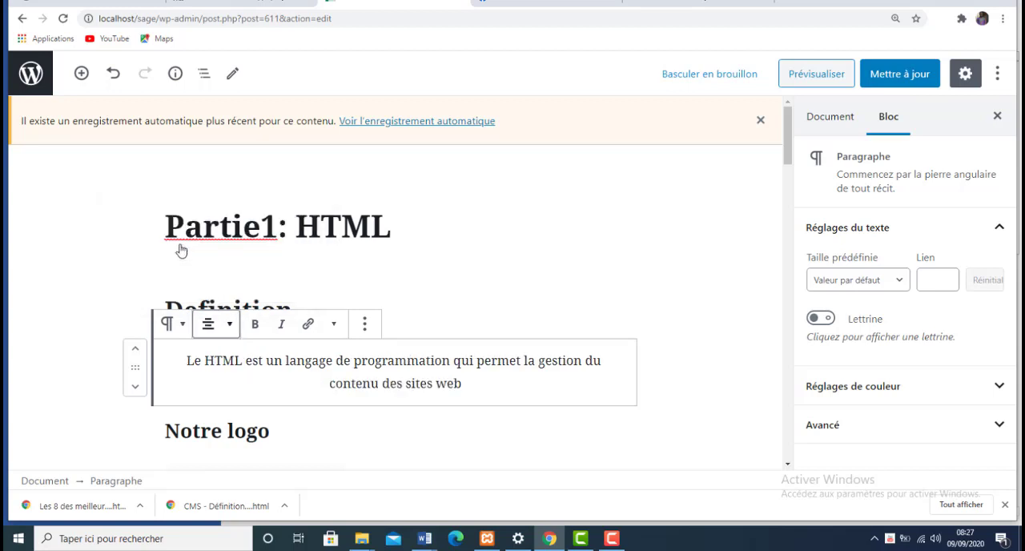
pyautogui.click(256, 324)
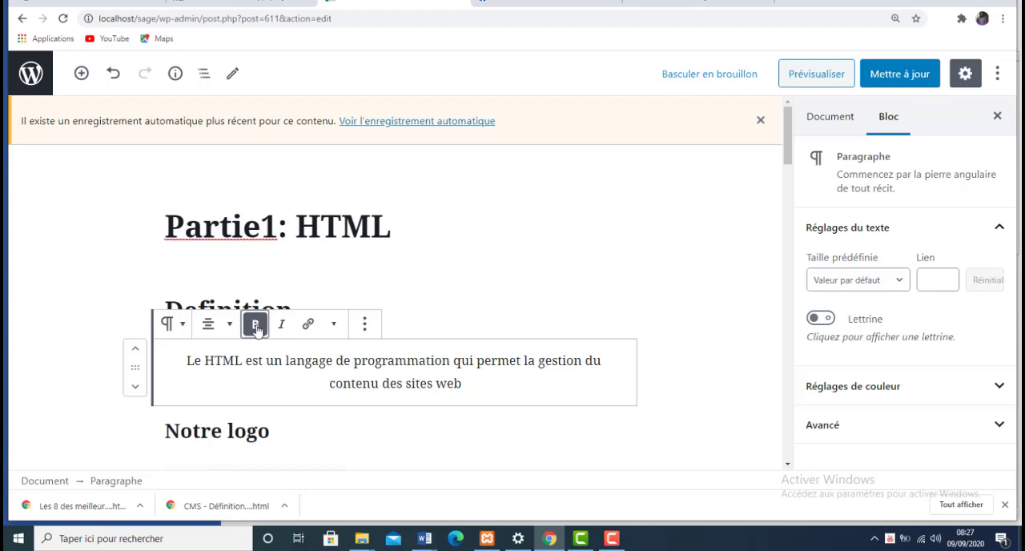
pyautogui.click(482, 381)
pyautogui.moveTo(482, 381); pyautogui.dragTo(185, 356)
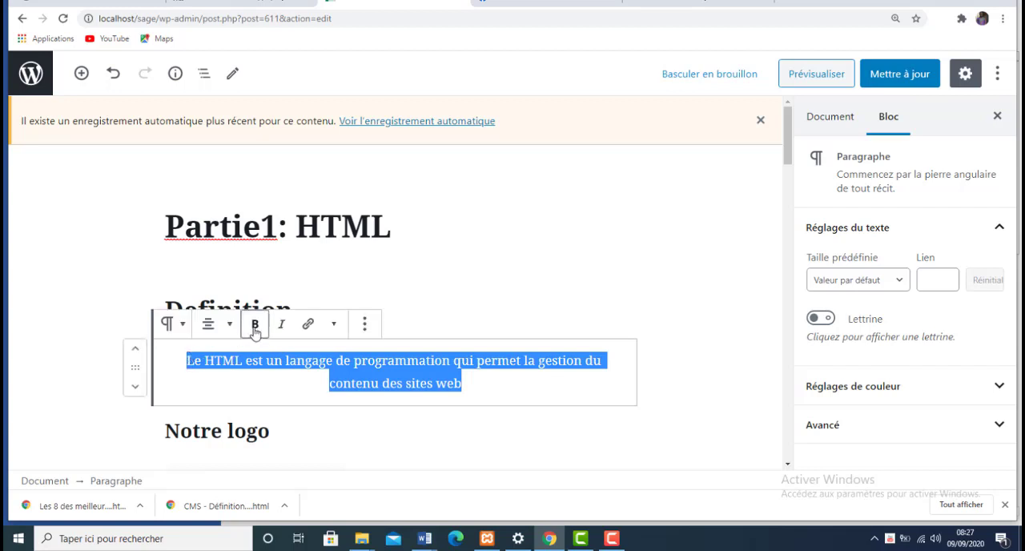
pyautogui.click(256, 329)
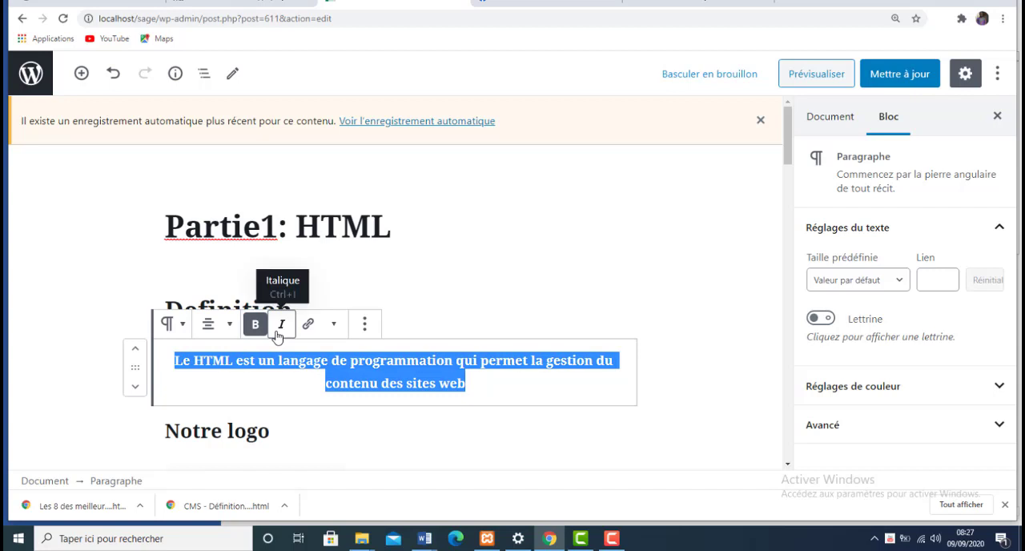
pyautogui.click(277, 335)
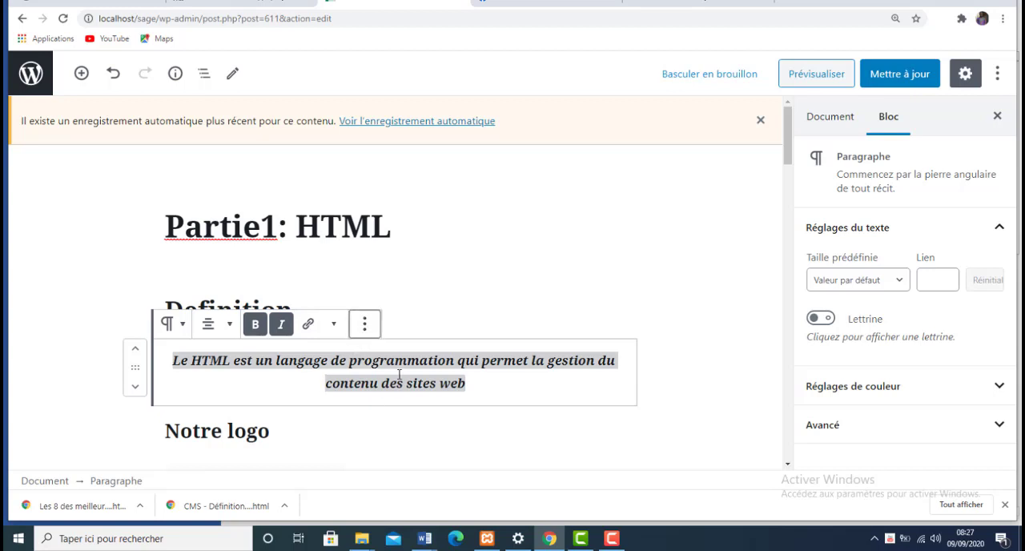
# - Try to colour the text of the paragraph under the Definition heading blue
pyautogui.click(369, 331)
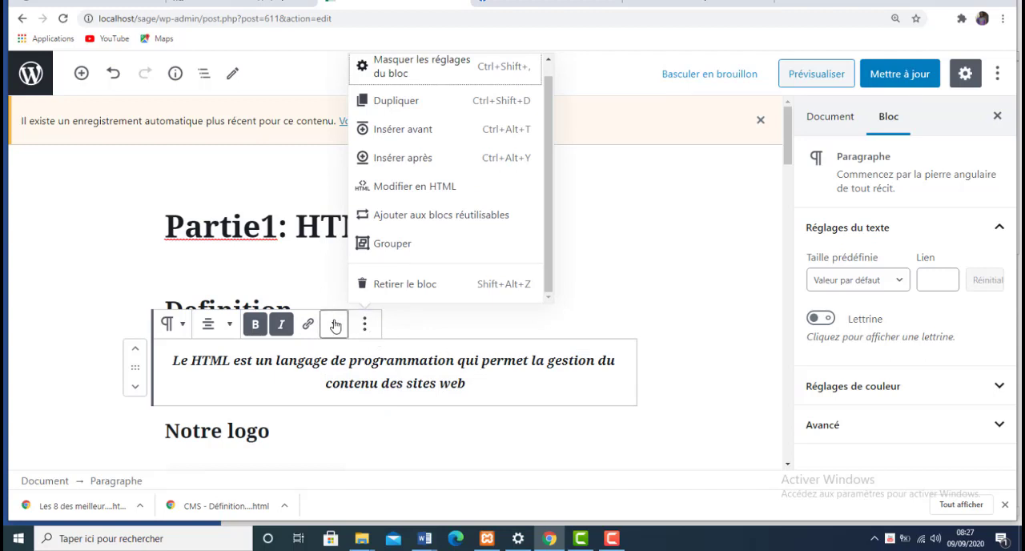
pyautogui.click(335, 325)
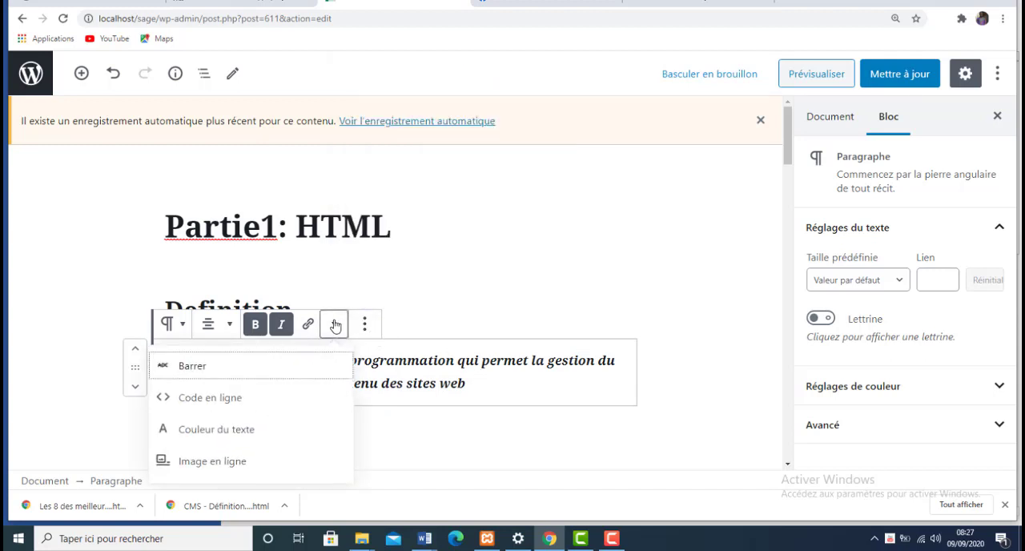
pyautogui.click(255, 429)
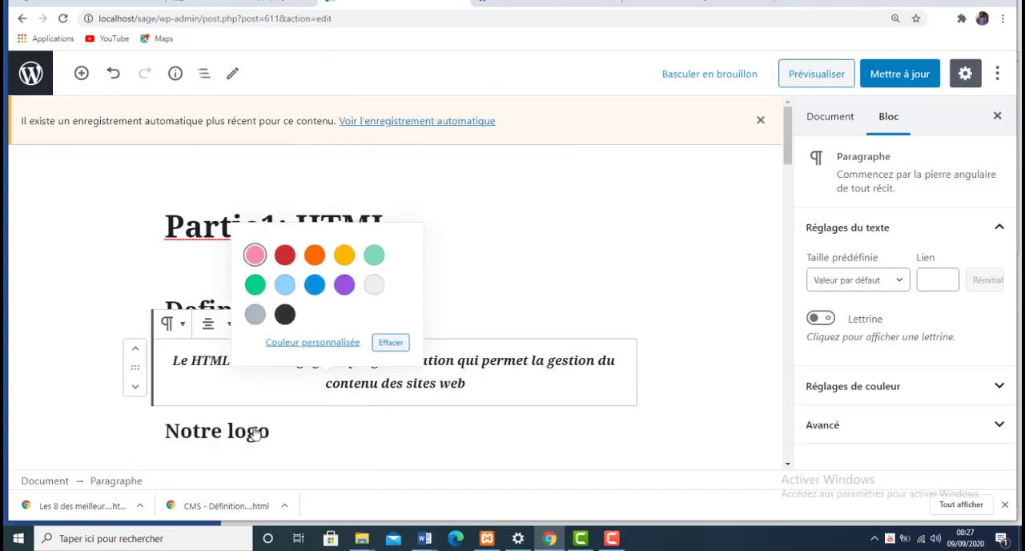
pyautogui.click(312, 292)
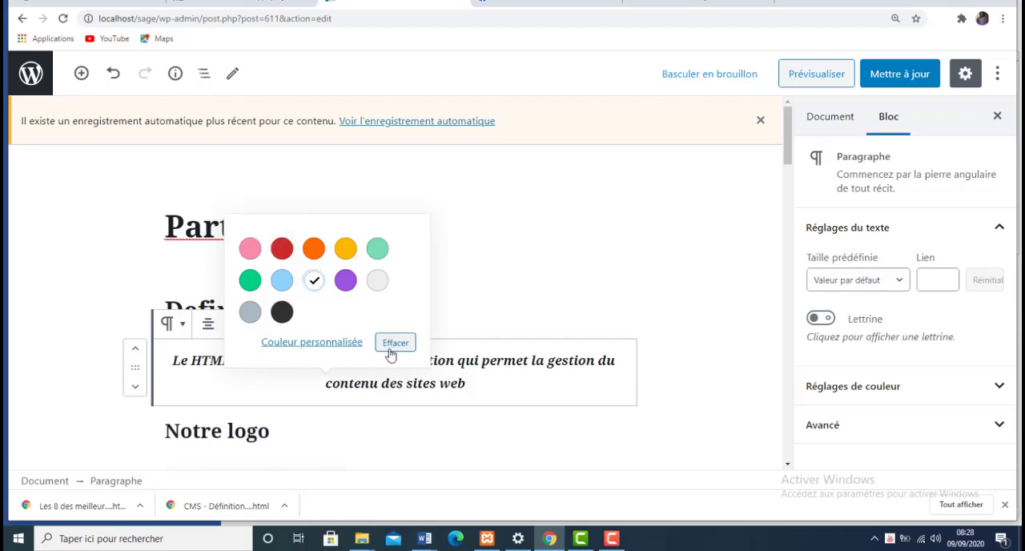
pyautogui.press('Escape')
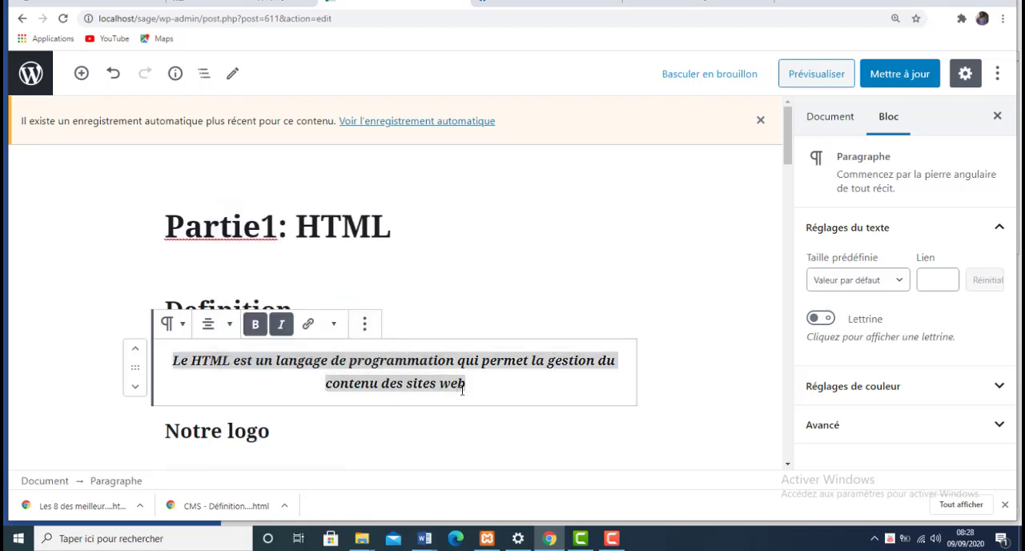
pyautogui.click(355, 430)
# - Select the whole text of the Definition paragraph and set its text colour to the darker blue
pyautogui.click(470, 383)
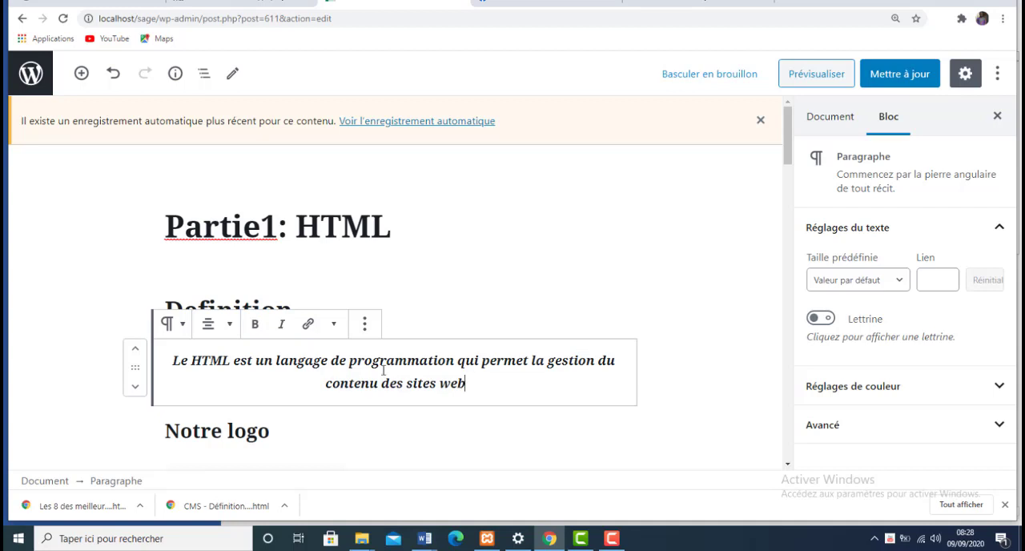
pyautogui.moveTo(467, 382); pyautogui.dragTo(172, 350)
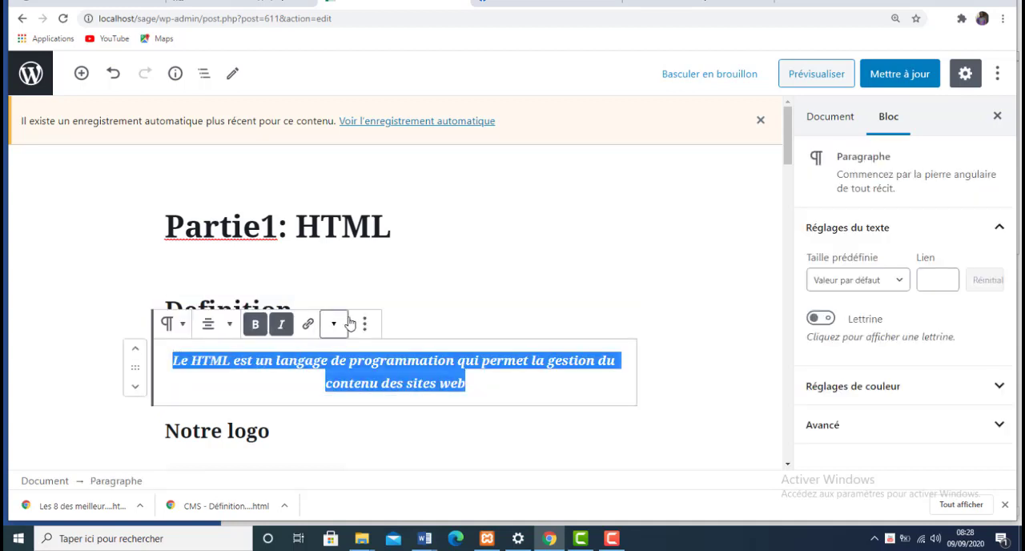
pyautogui.click(335, 325)
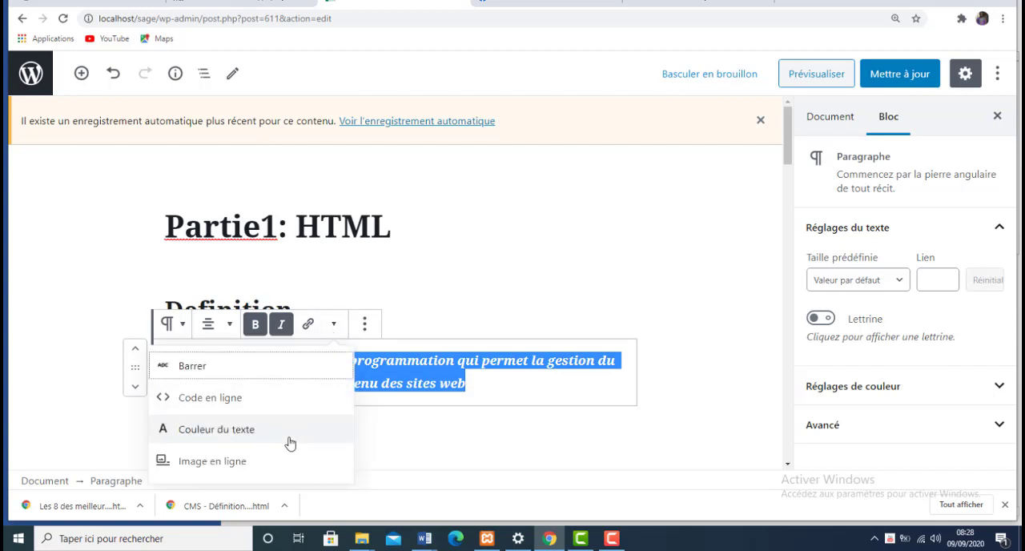
pyautogui.click(290, 443)
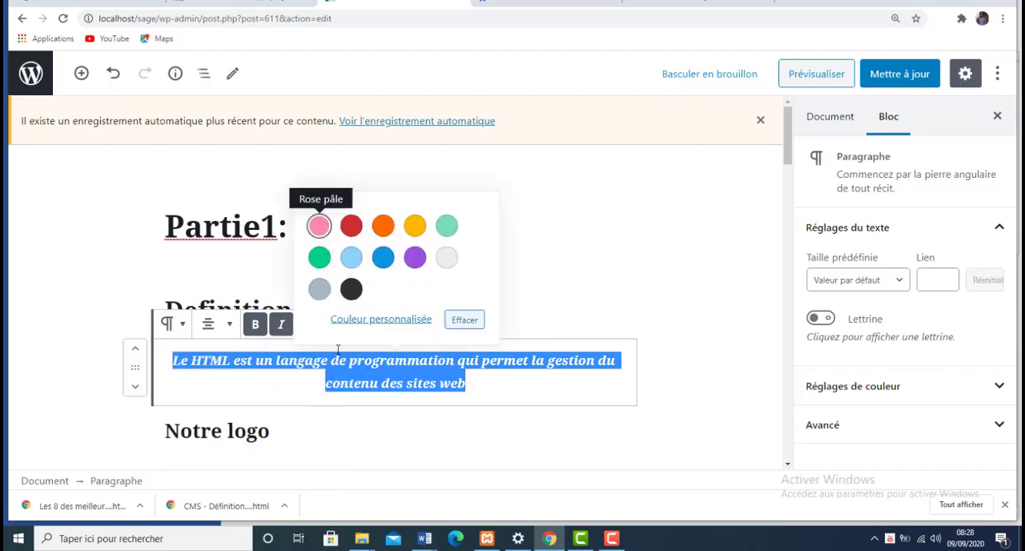
pyautogui.click(389, 258)
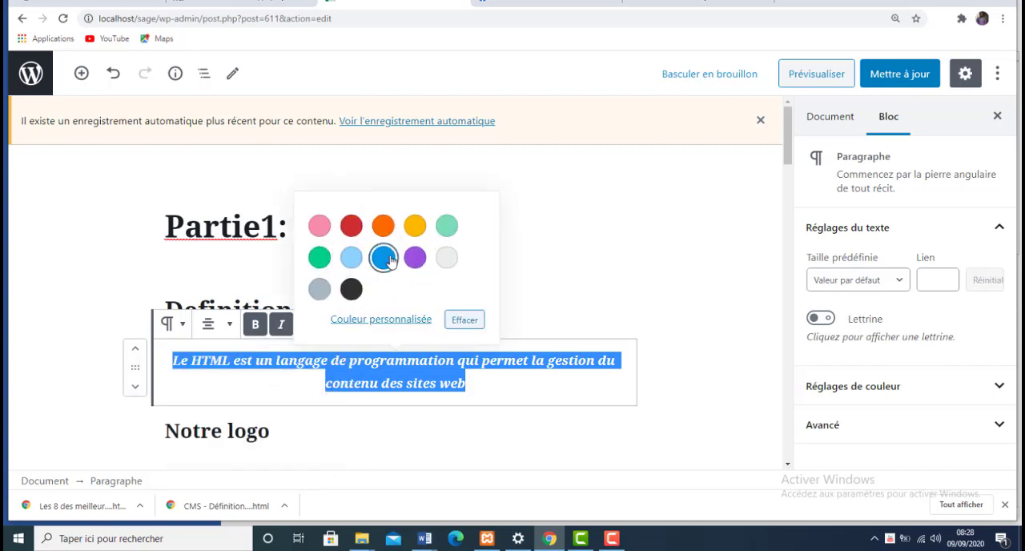
pyautogui.click(486, 385)
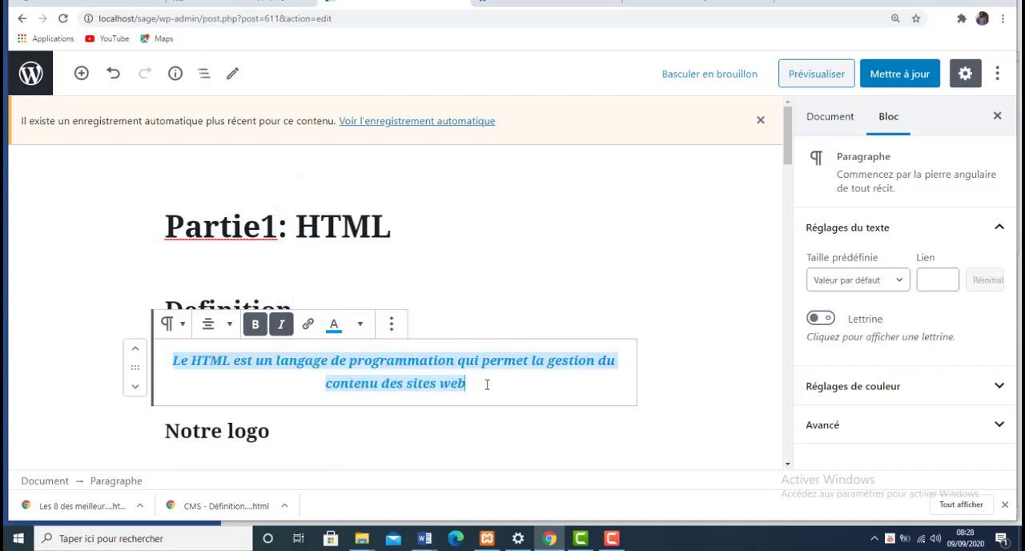
pyautogui.click(486, 385)
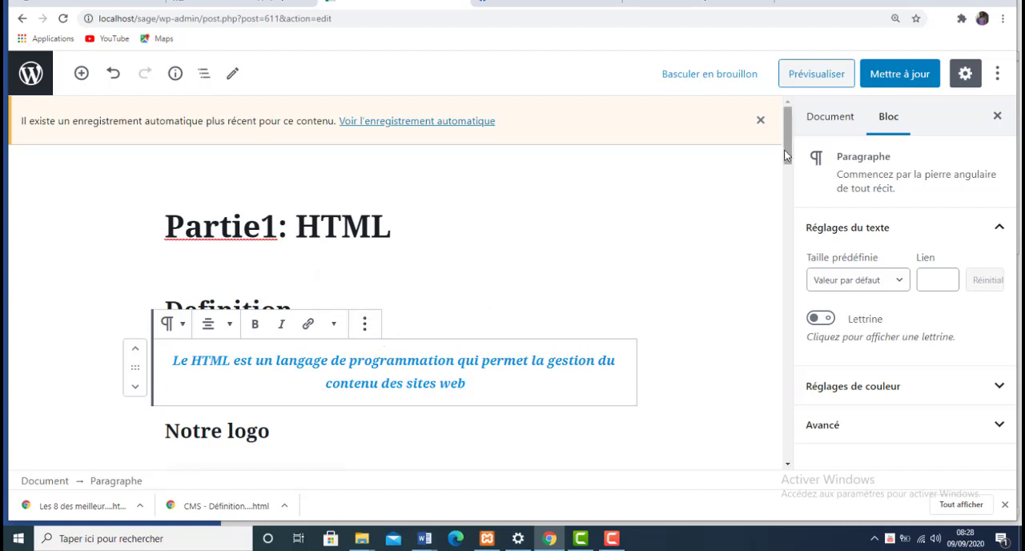
# - Remove the empty banner block (Bannière) between the list and the gallery8 download file
pyautogui.moveTo(784, 156); pyautogui.dragTo(773, 295)
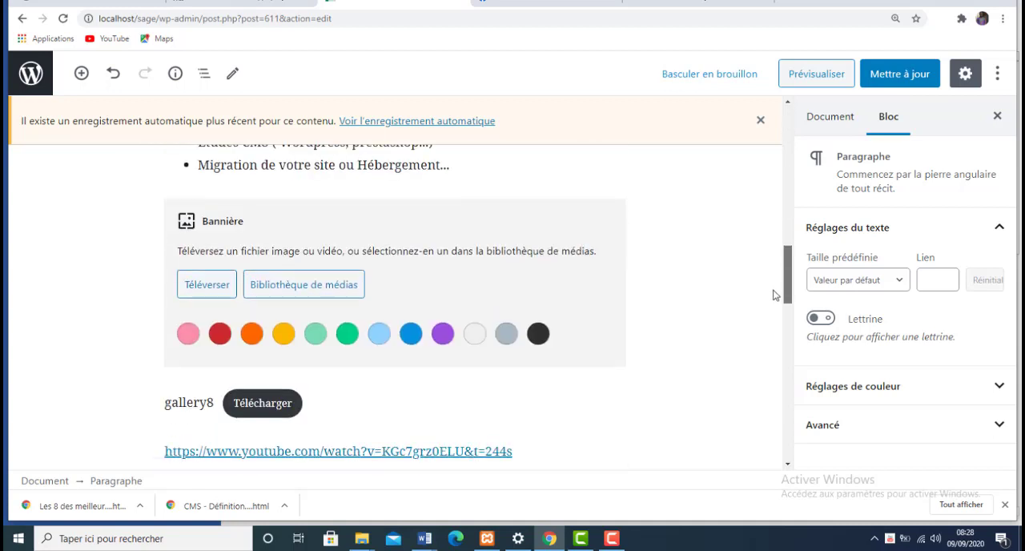
pyautogui.click(558, 306)
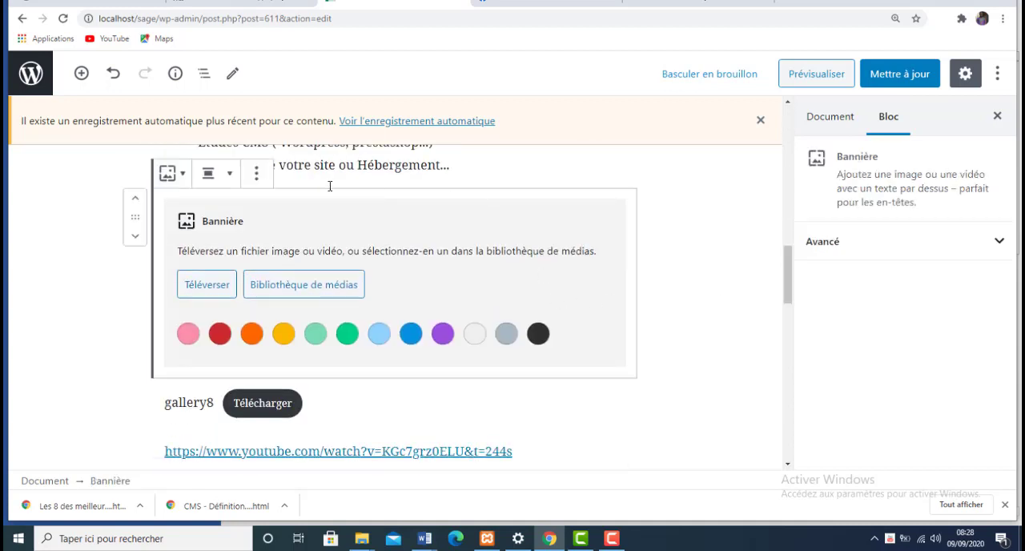
pyautogui.click(256, 172)
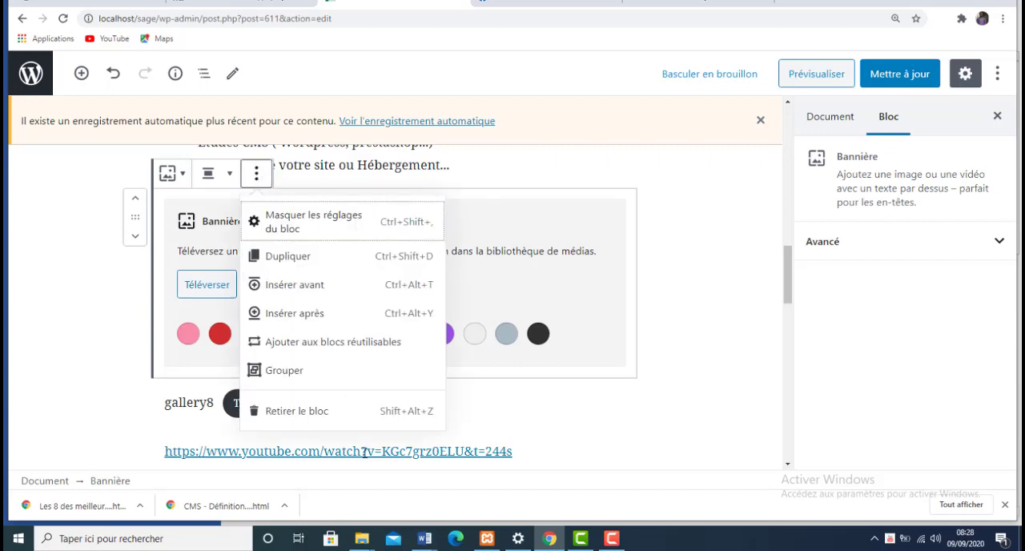
pyautogui.click(338, 415)
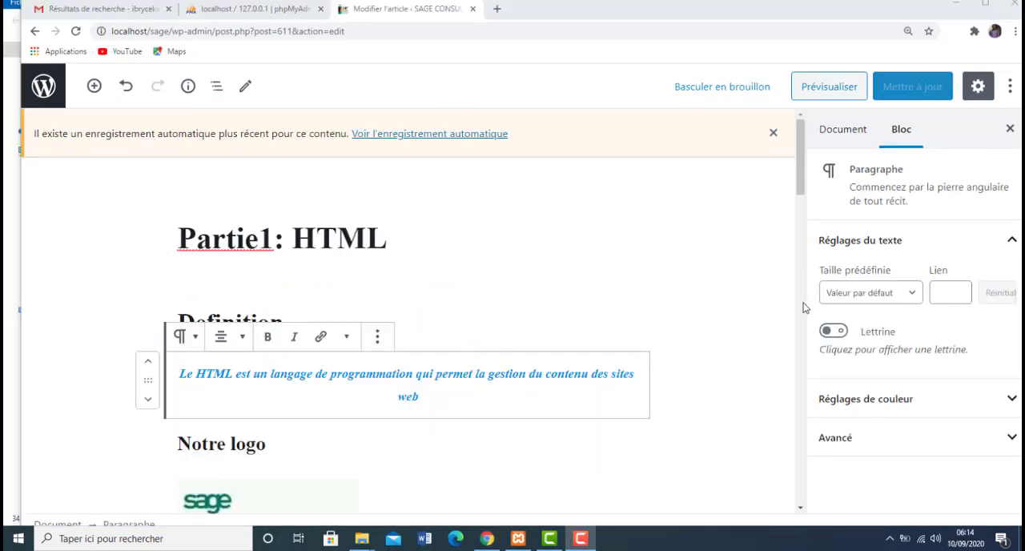
# - Look through the article's blocks down to the Power BI video and display the article's document settings
pyautogui.scroll(-10, 804, 309)
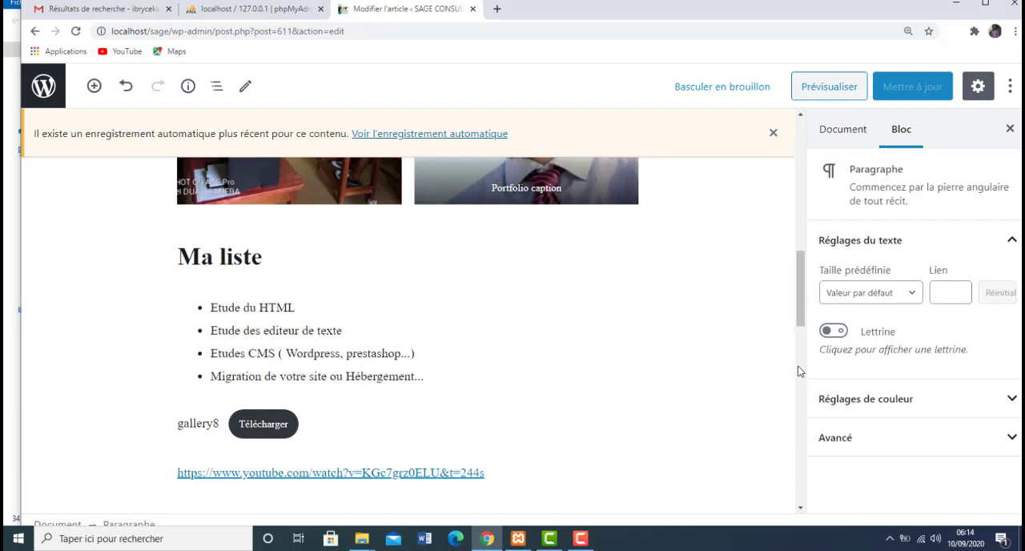
pyautogui.scroll(-4, 802, 373)
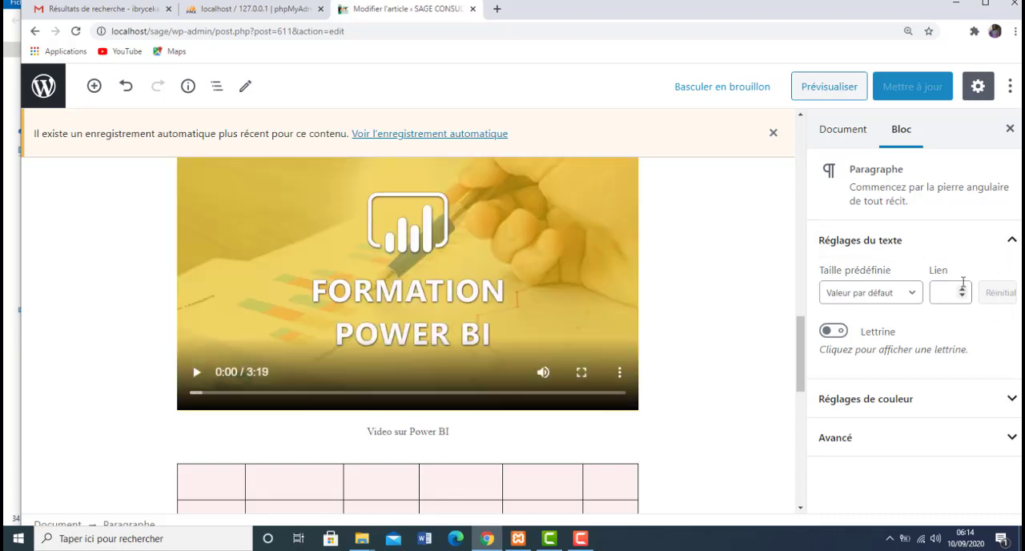
pyautogui.click(851, 130)
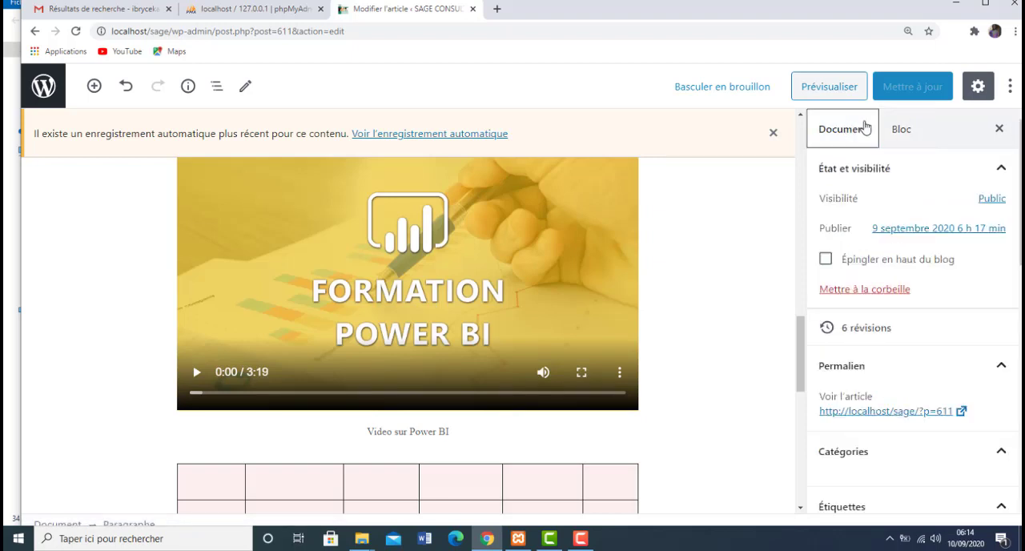